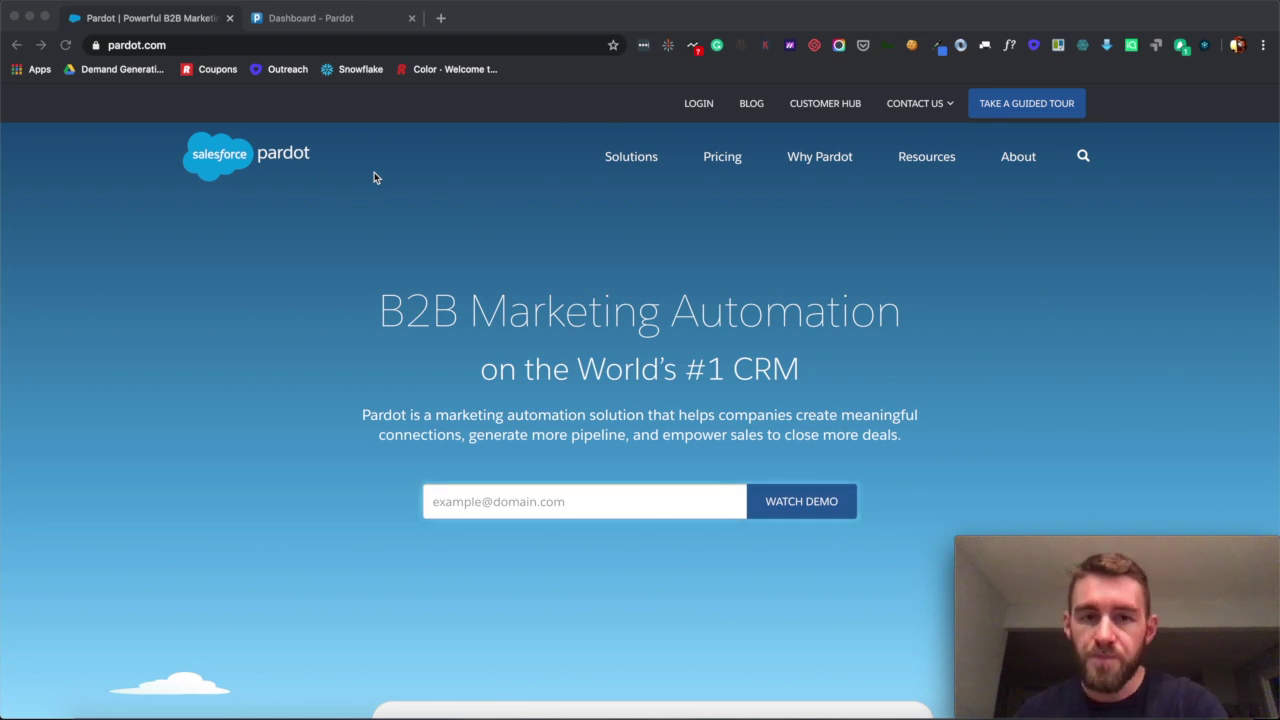
Step: Open the Pardot pricing page and review the B2B Marketing Automation editions and their prices
click(621, 170)
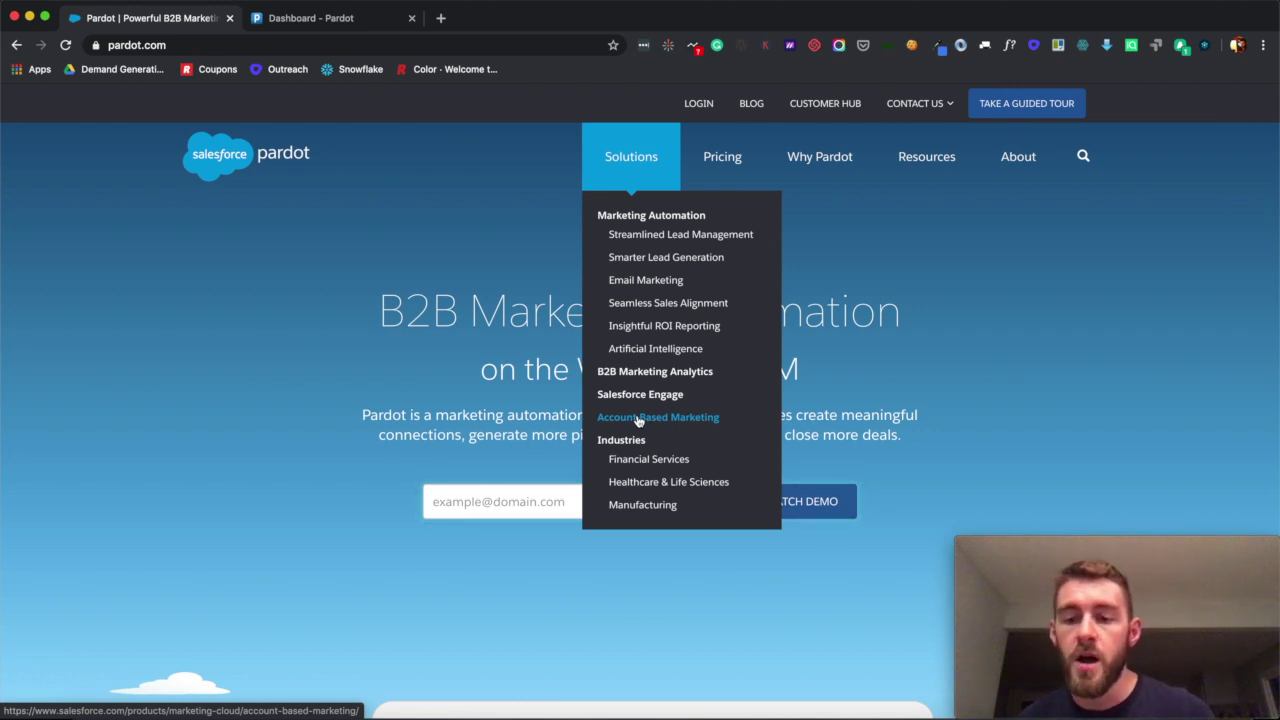
click(730, 159)
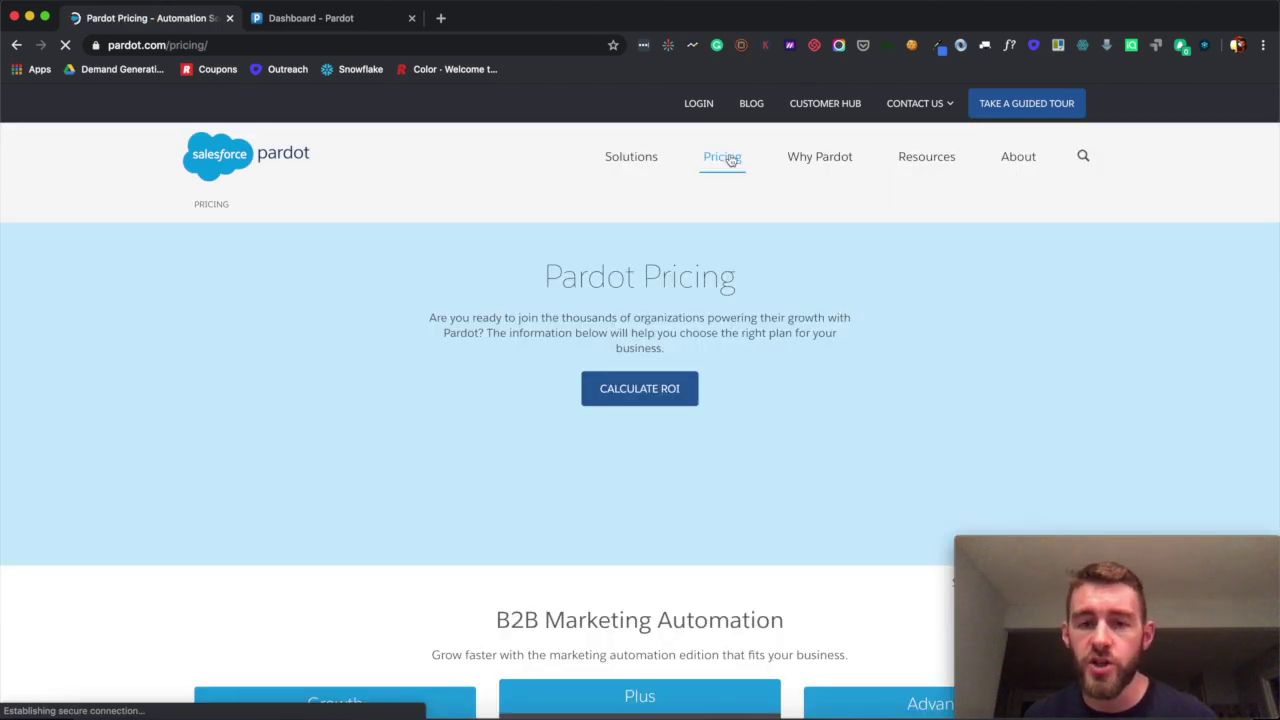
scroll(665, 293, down, 3)
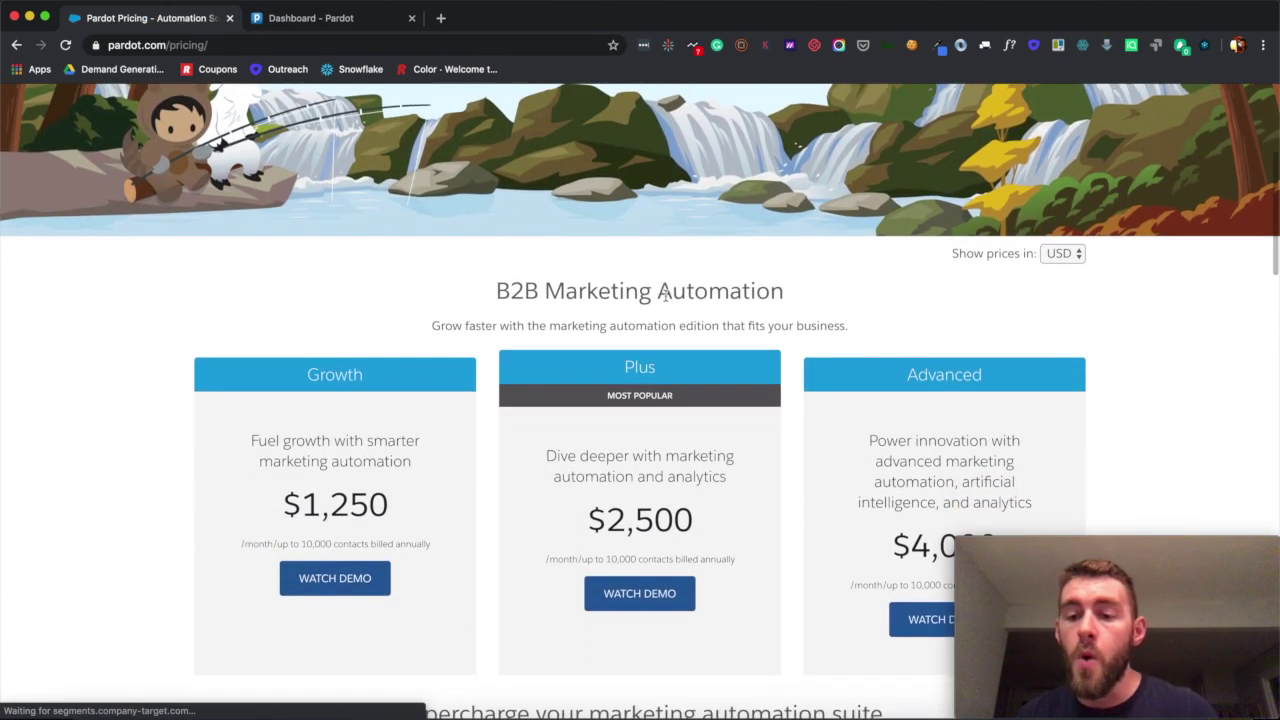
scroll(665, 293, down, 3)
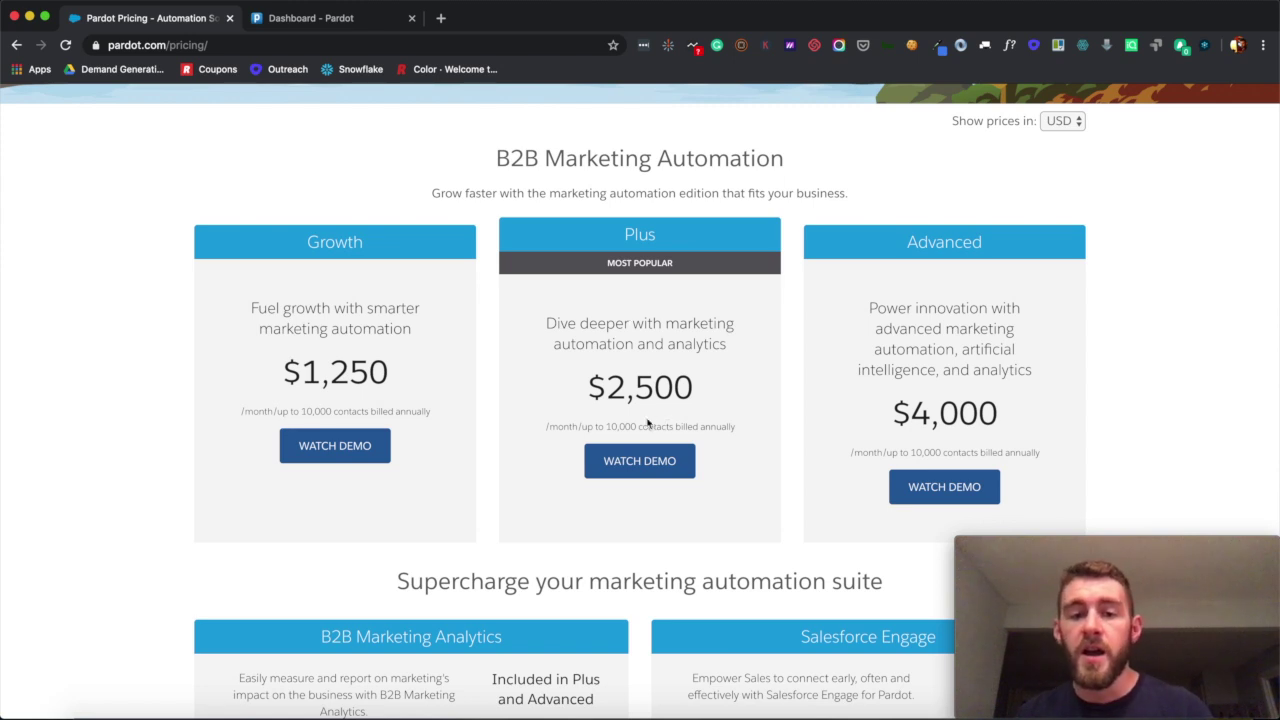
scroll(641, 382, down, 1)
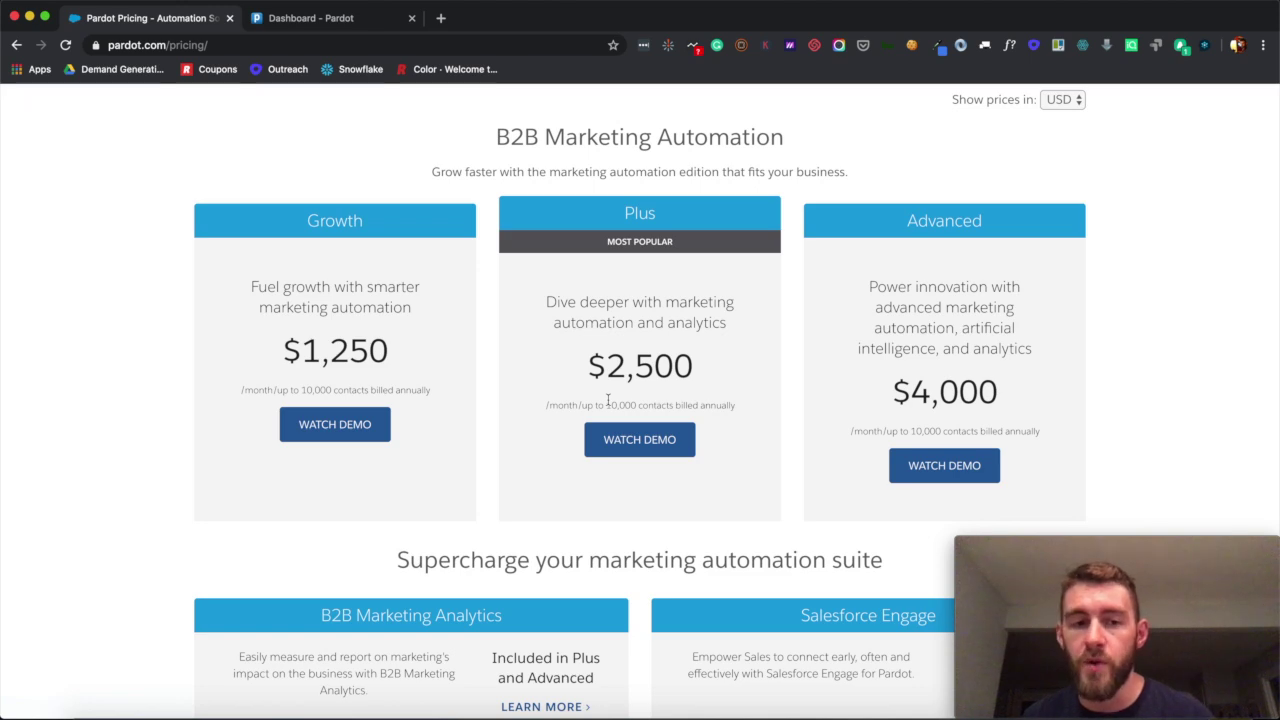
scroll(607, 400, up, 3)
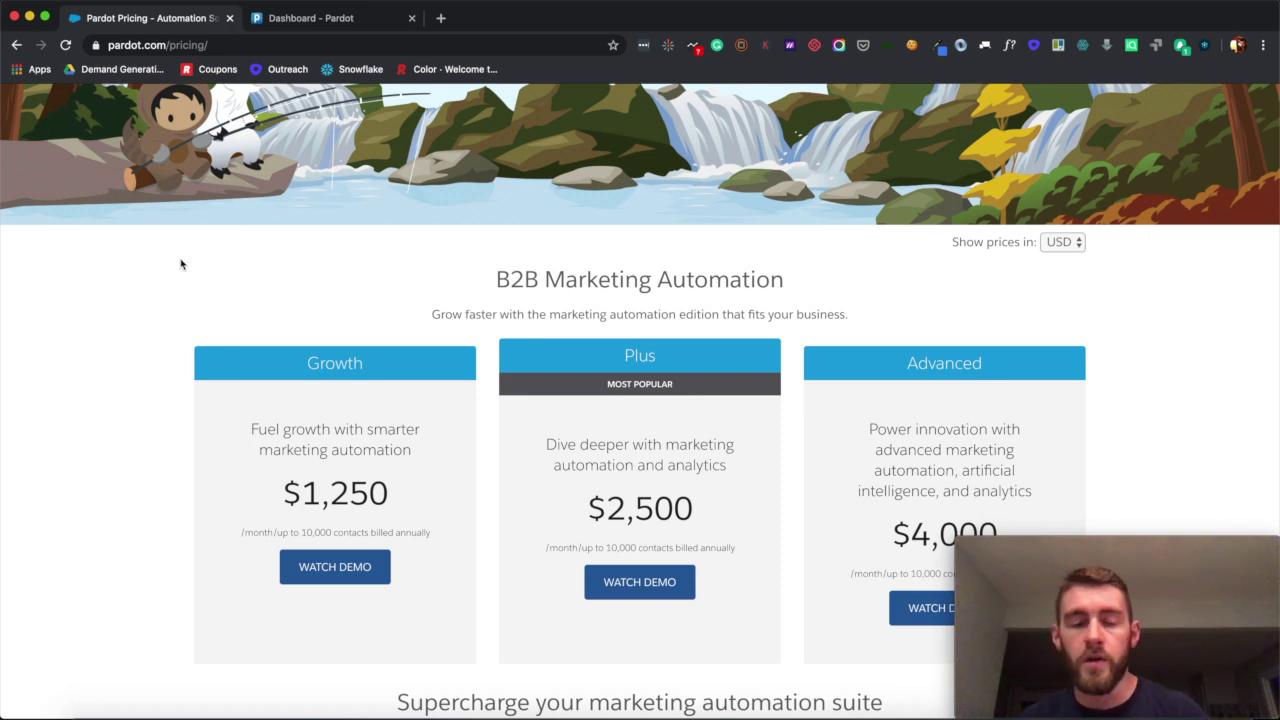
scroll(297, 422, up, 5)
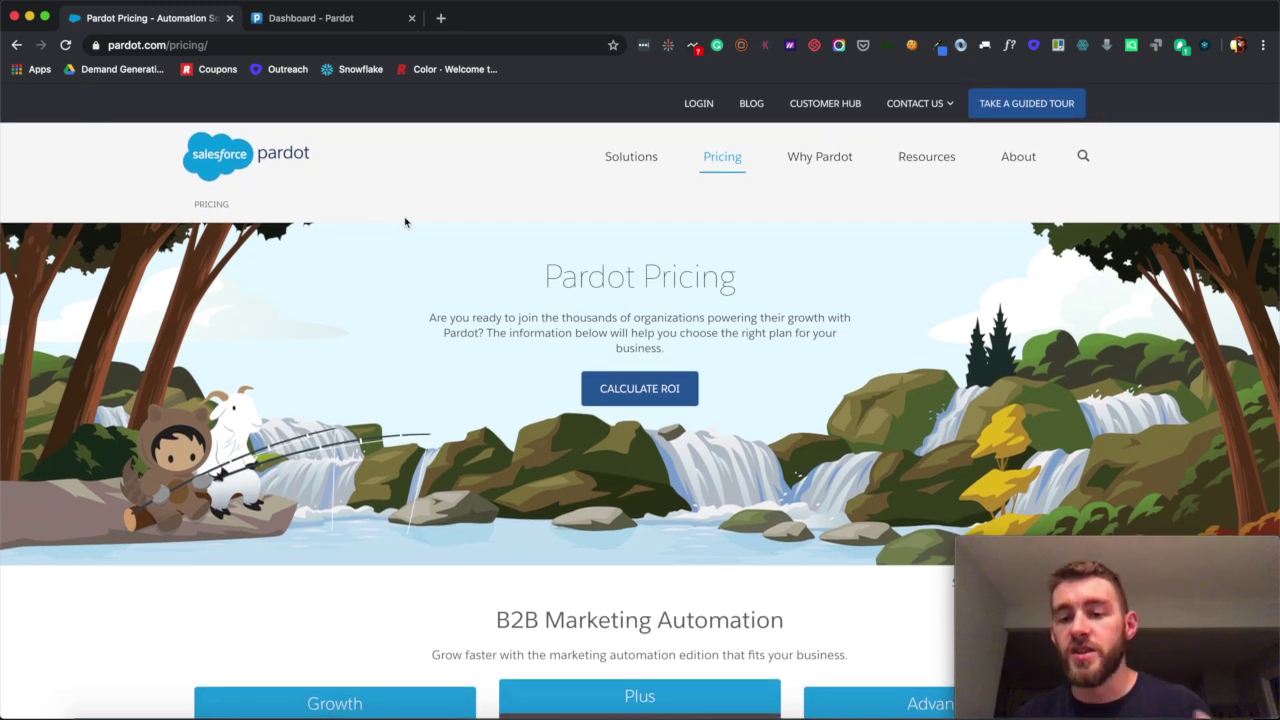
Step: Close the Pardot website and open the list of automation rules in the Pardot account
click(229, 18)
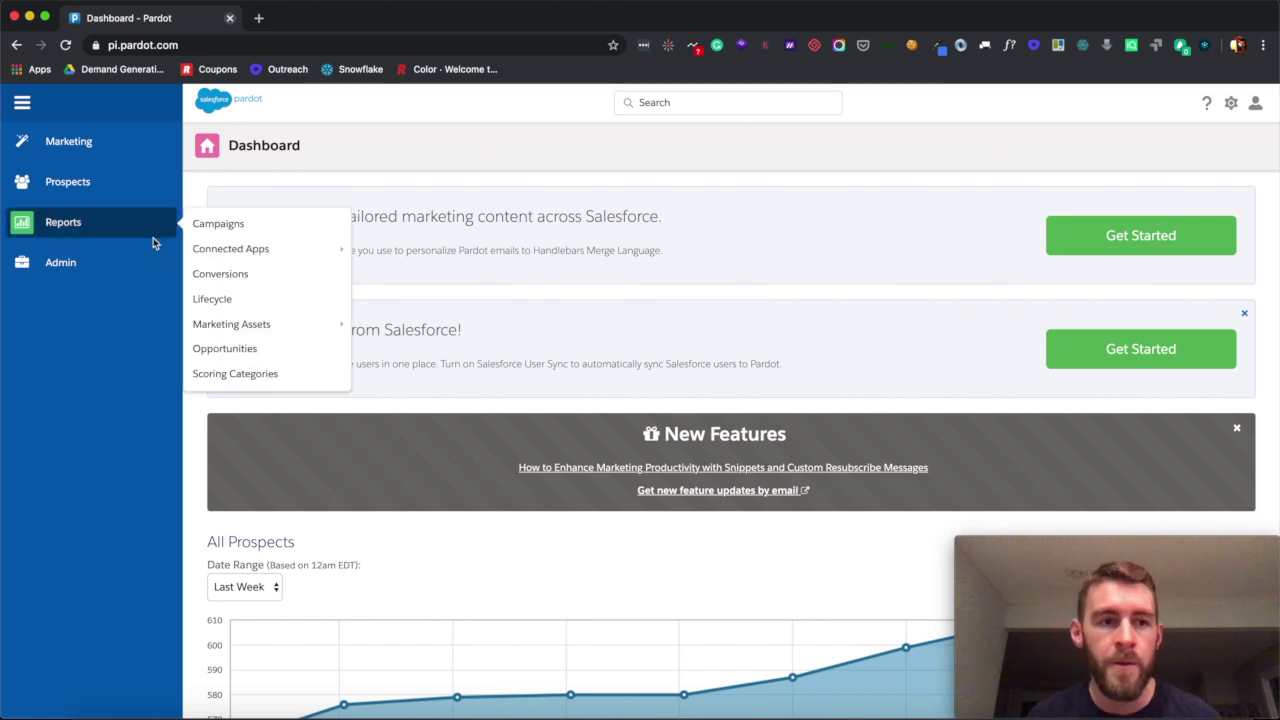
mouse_move(118, 148)
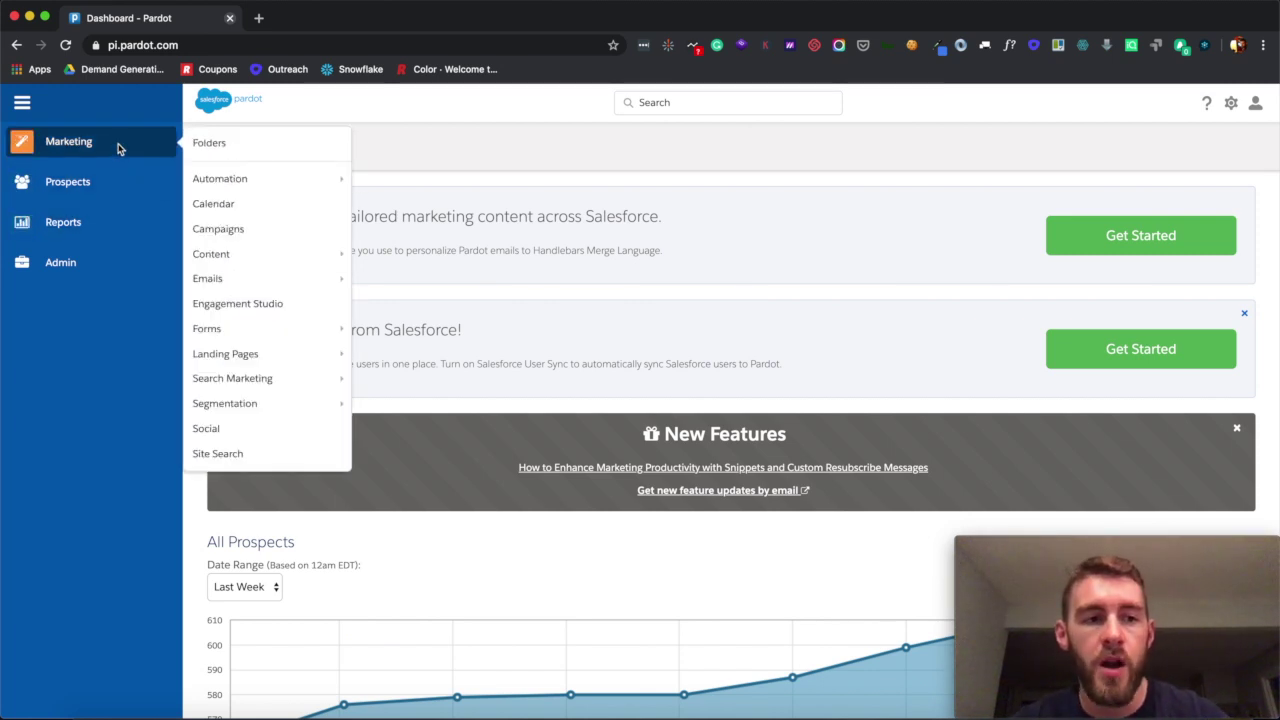
mouse_move(237, 180)
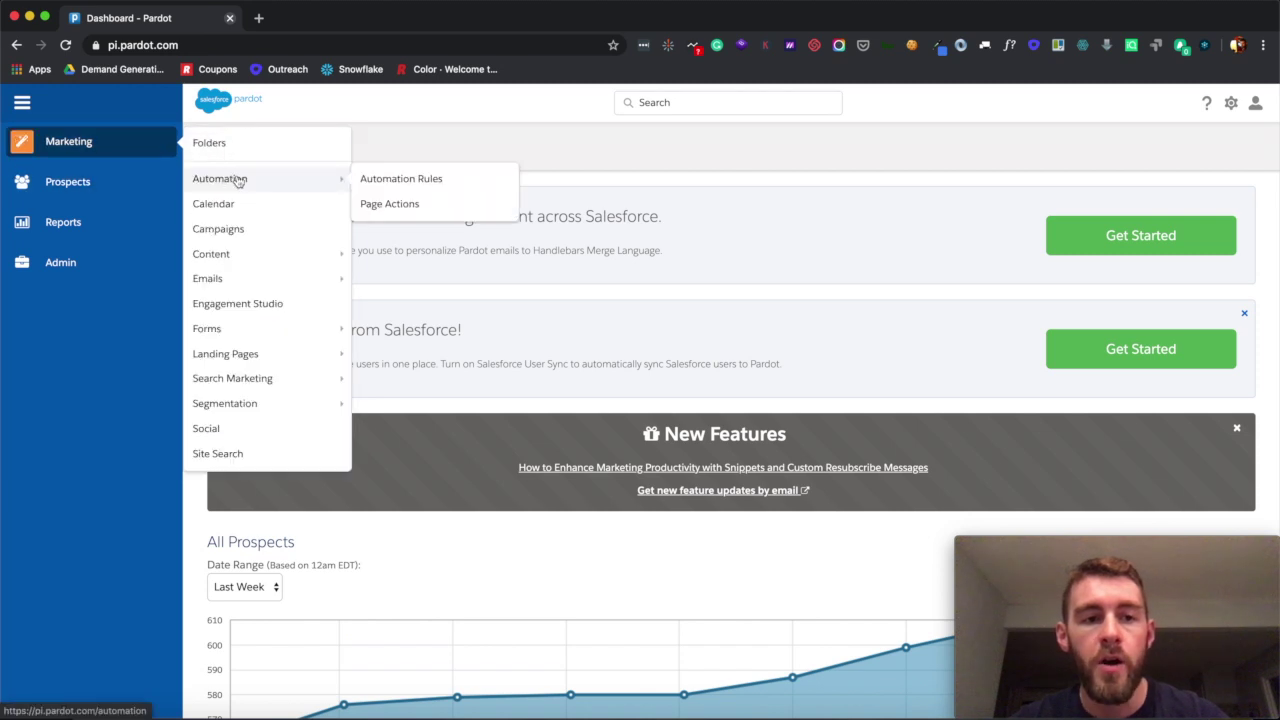
click(392, 180)
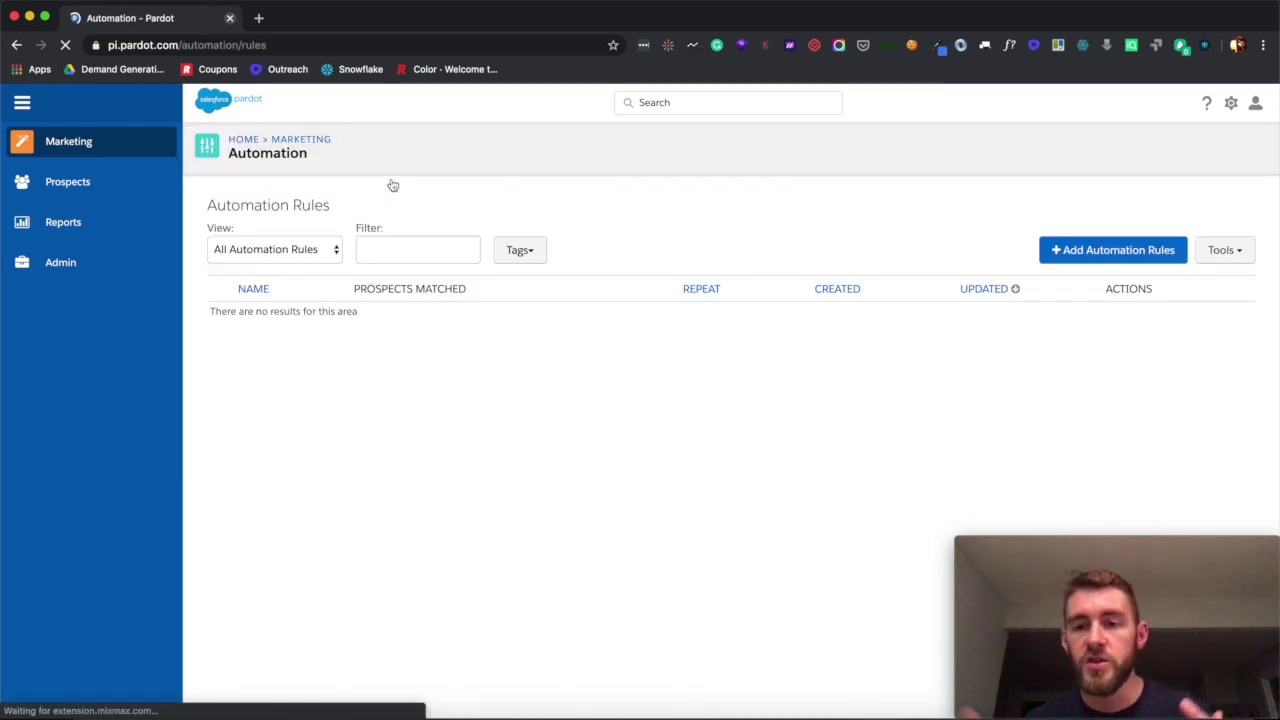
Step: Start a new automation rule, add an empty rule criterion, and examine the criterion types and the remaining form options
click(1080, 260)
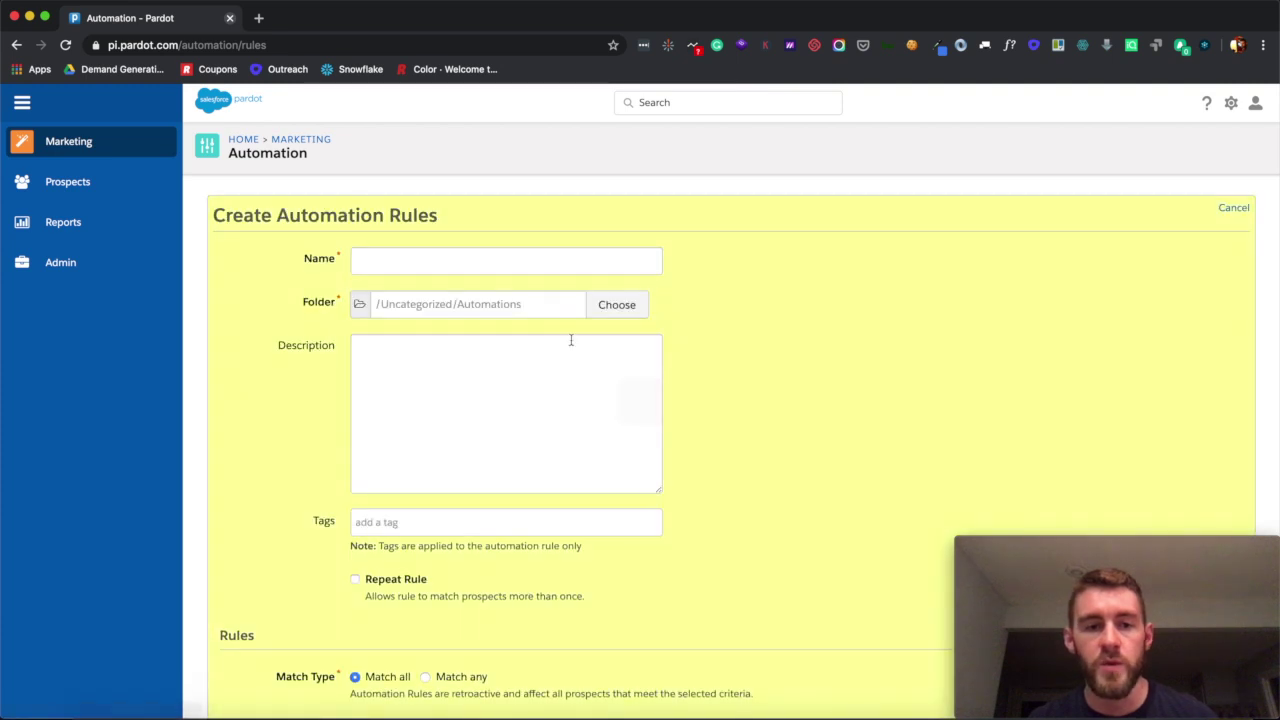
click(428, 250)
click(740, 331)
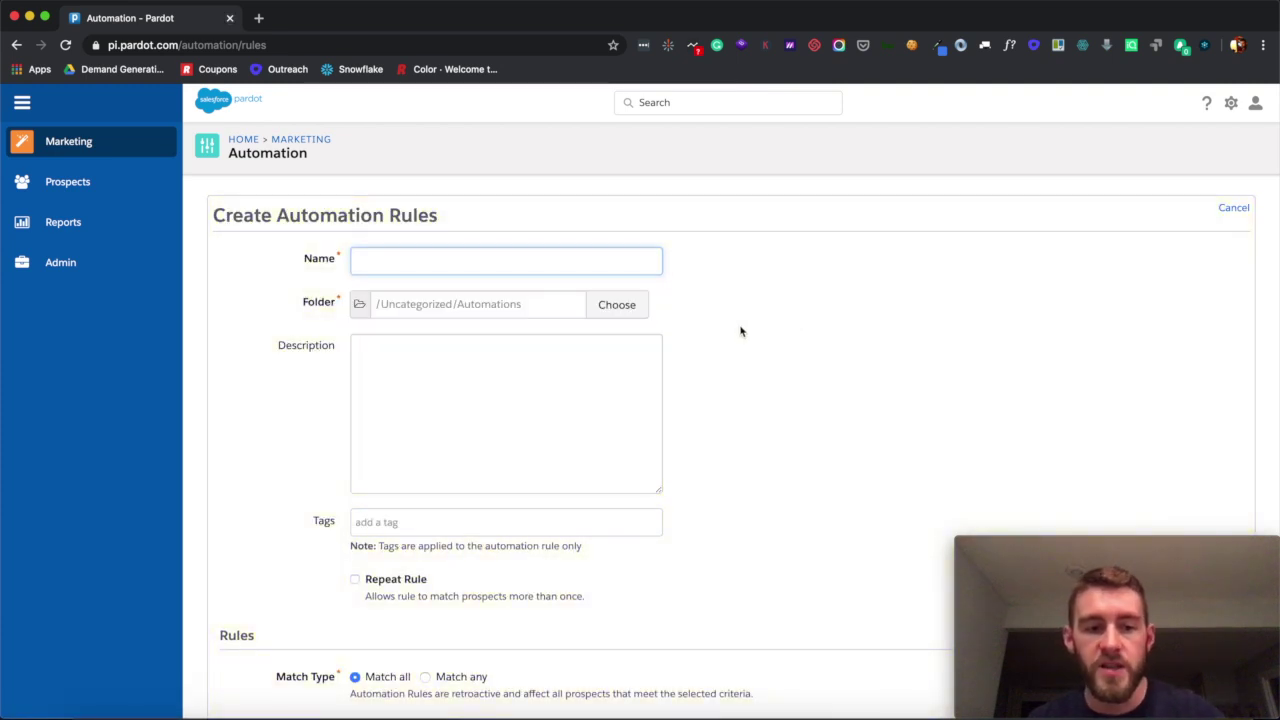
scroll(595, 451, down, 1)
scroll(595, 451, down, 5)
click(405, 423)
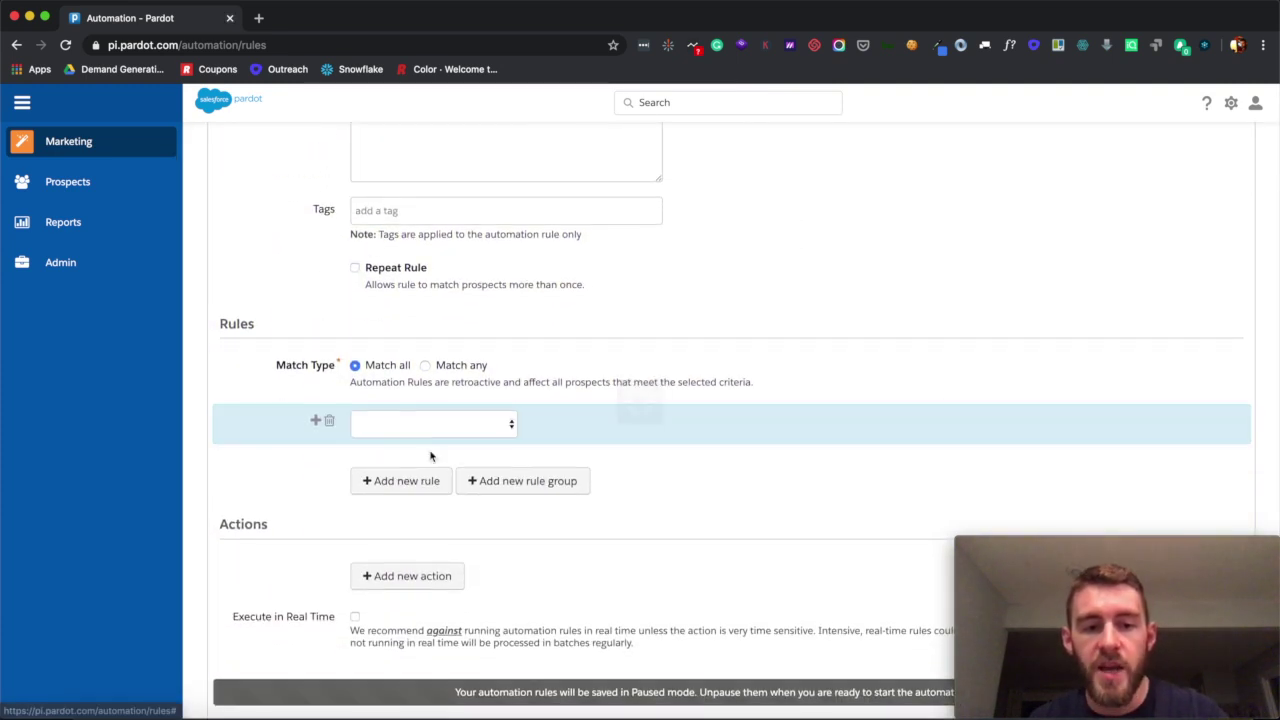
click(421, 438)
scroll(425, 490, down, 3)
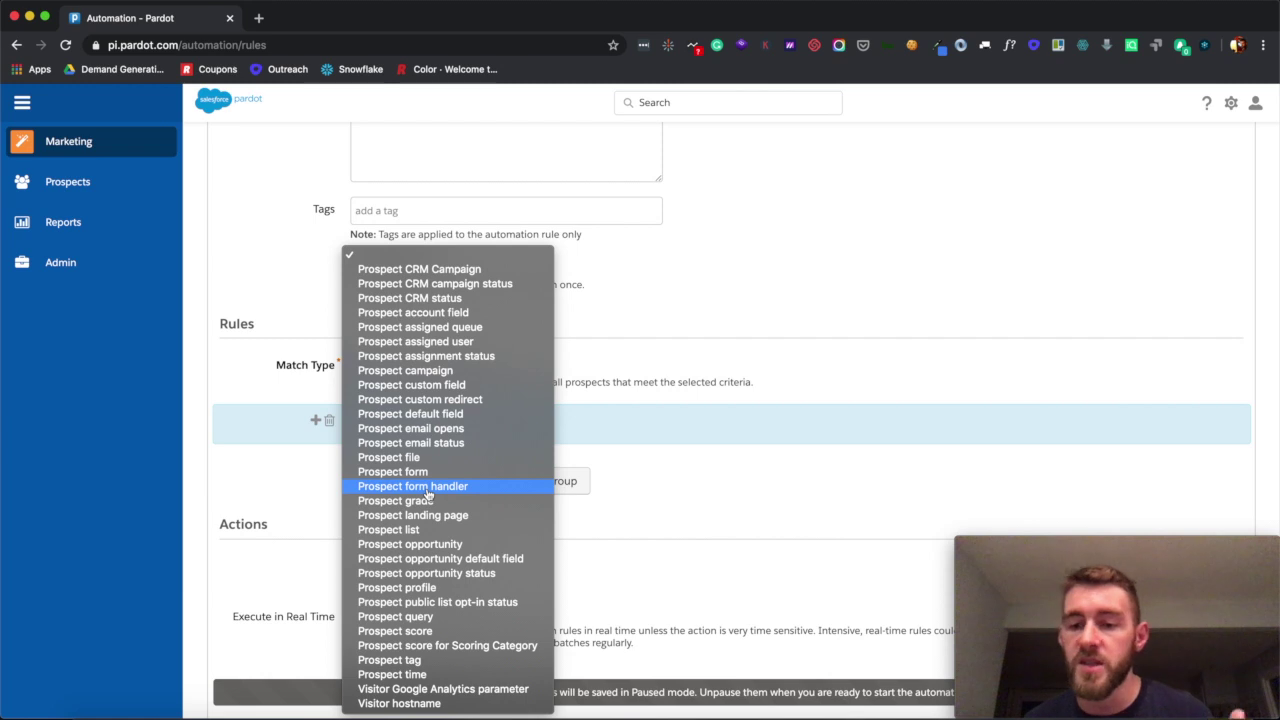
click(730, 314)
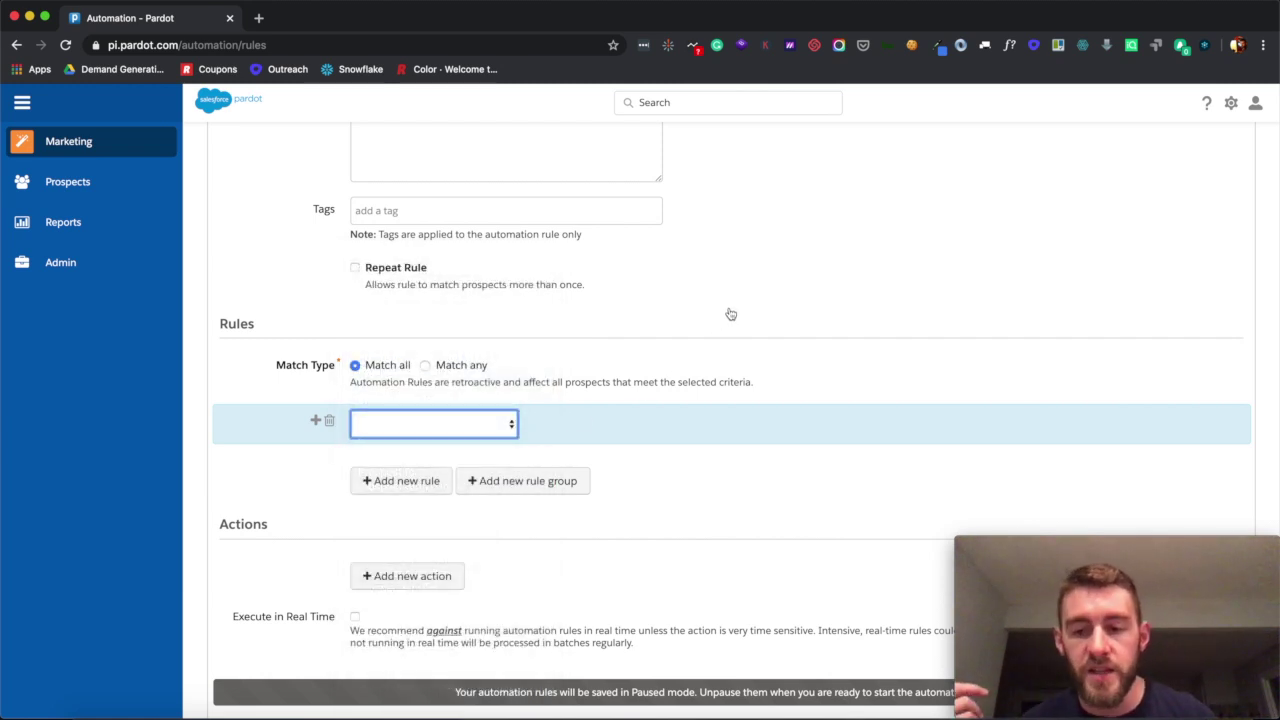
scroll(730, 314, down, 3)
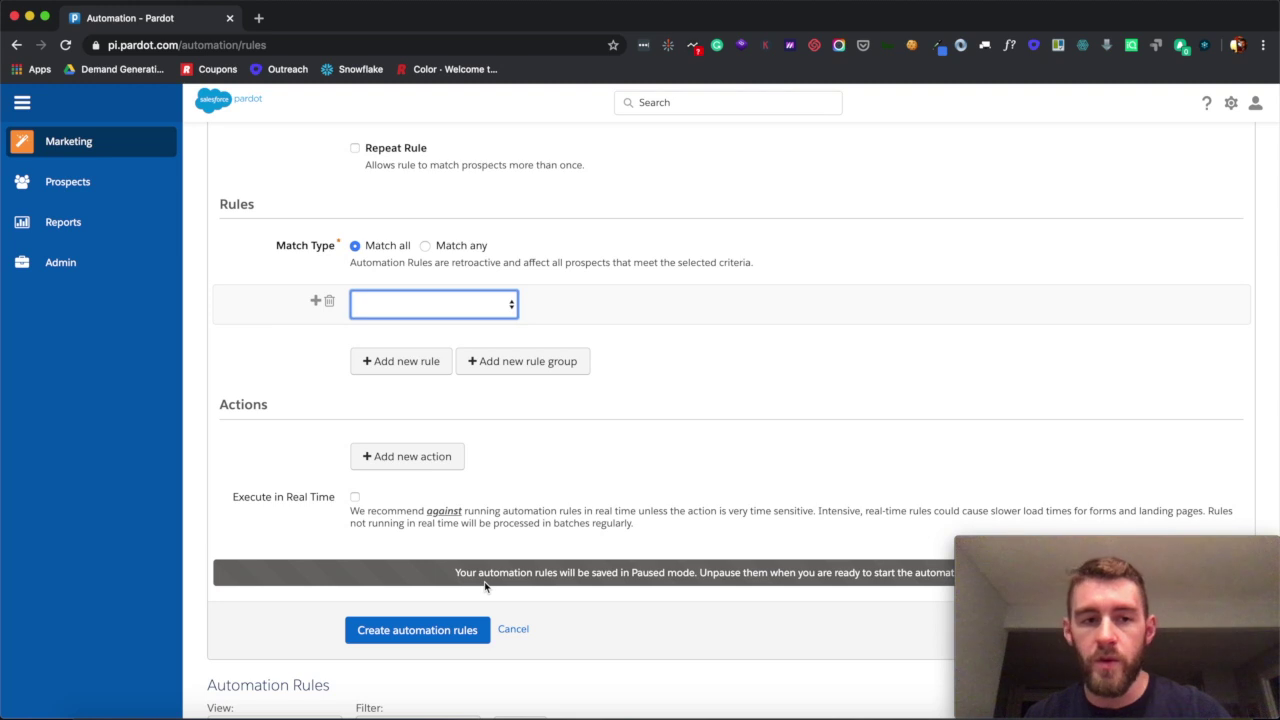
Step: Open the page actions under Automation and start creating a new page action
mouse_move(86, 143)
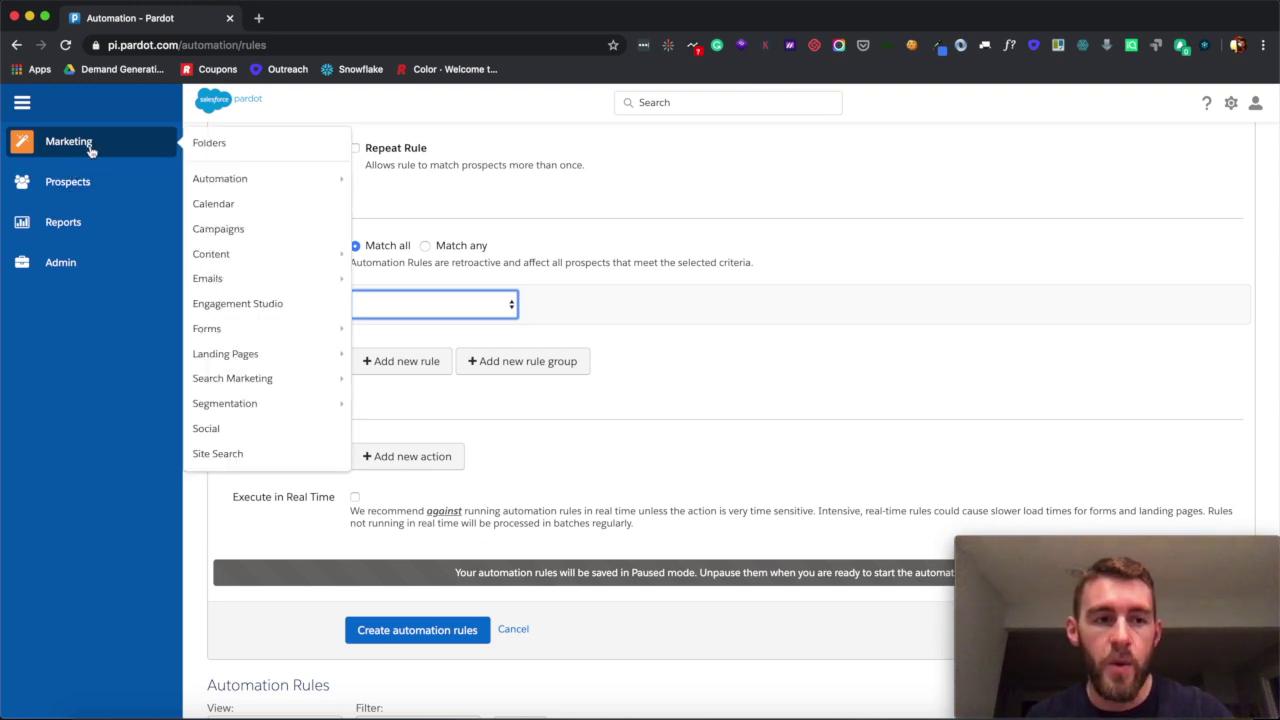
mouse_move(251, 178)
click(387, 203)
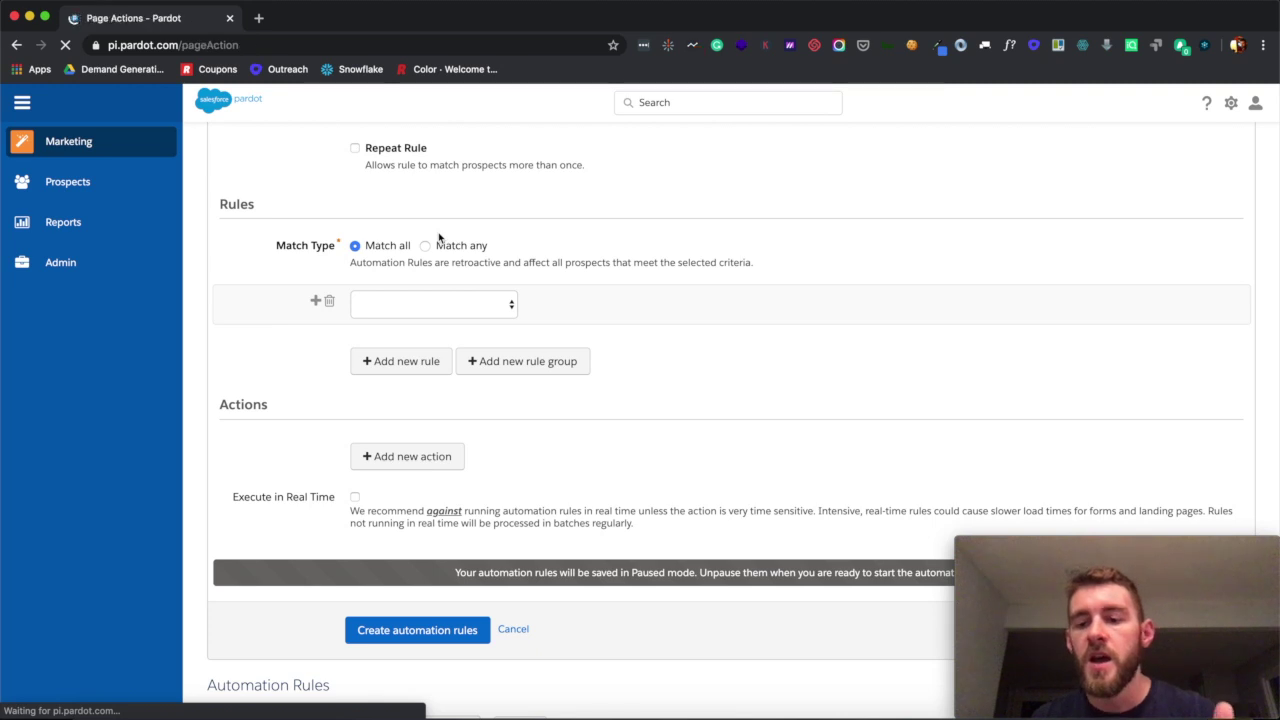
click(1124, 222)
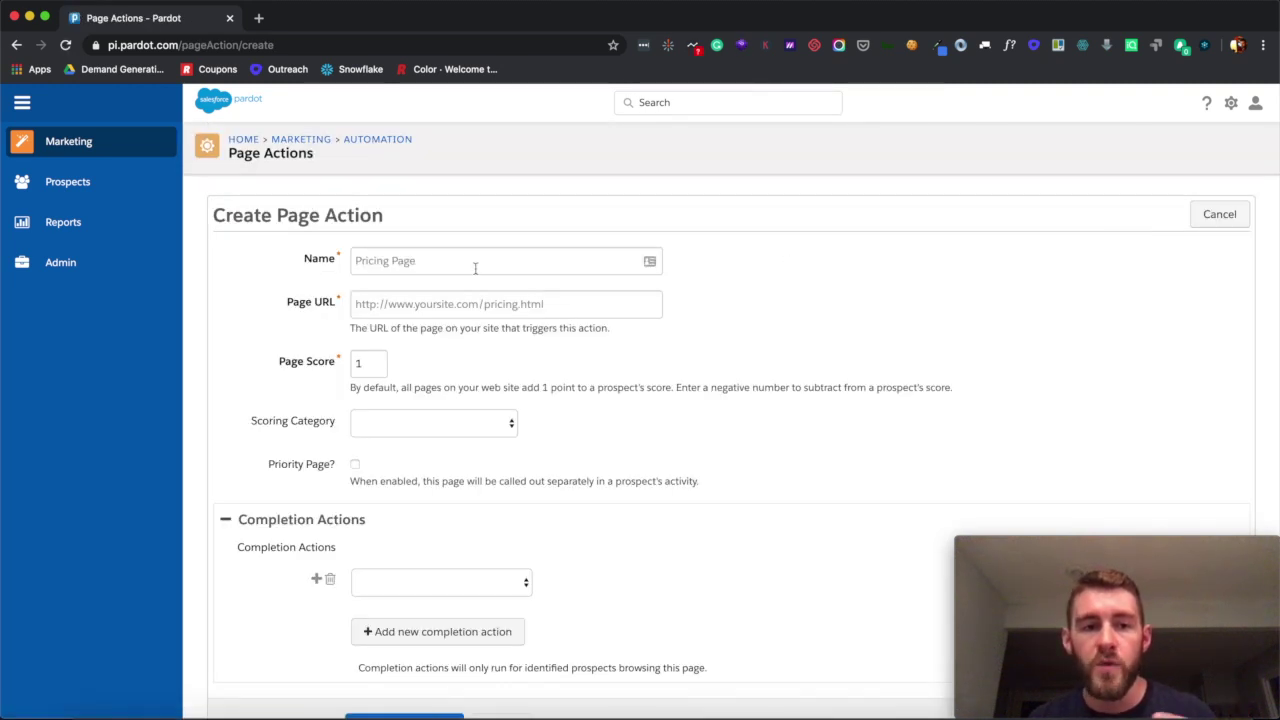
Step: Examine the new page action's name, page score and available completion actions
click(471, 268)
click(787, 323)
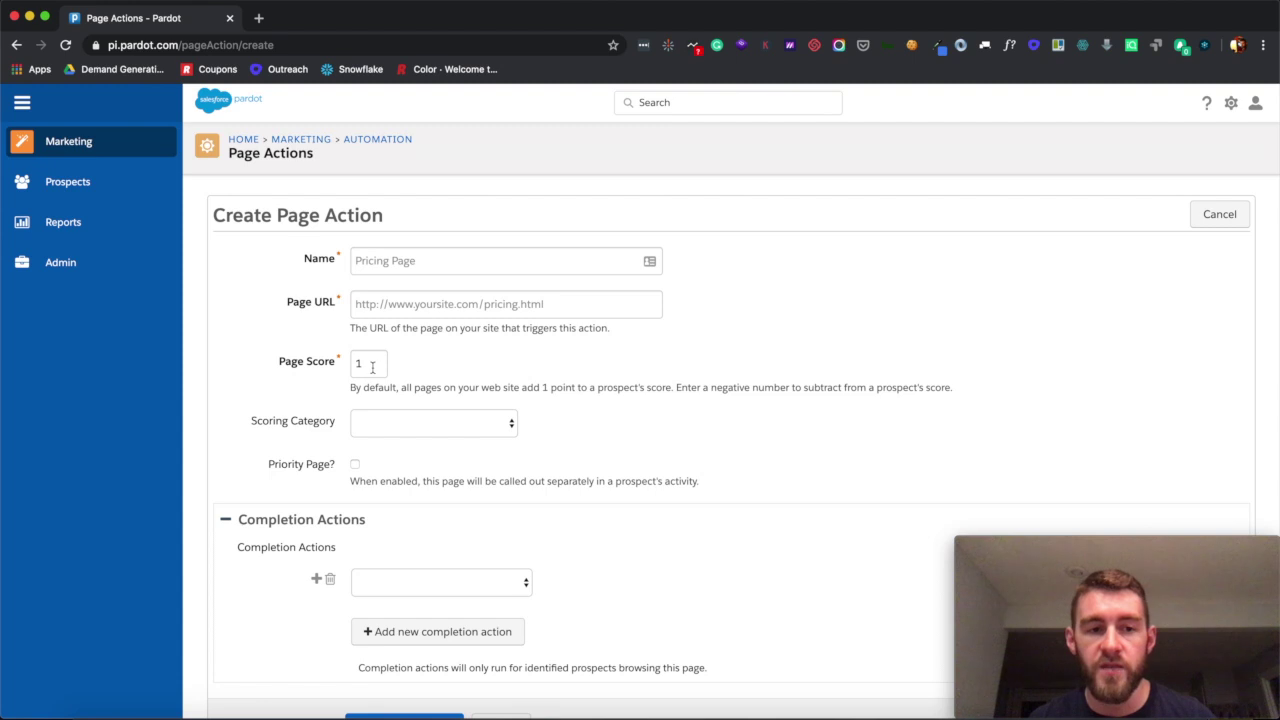
drag(372, 367, 345, 366)
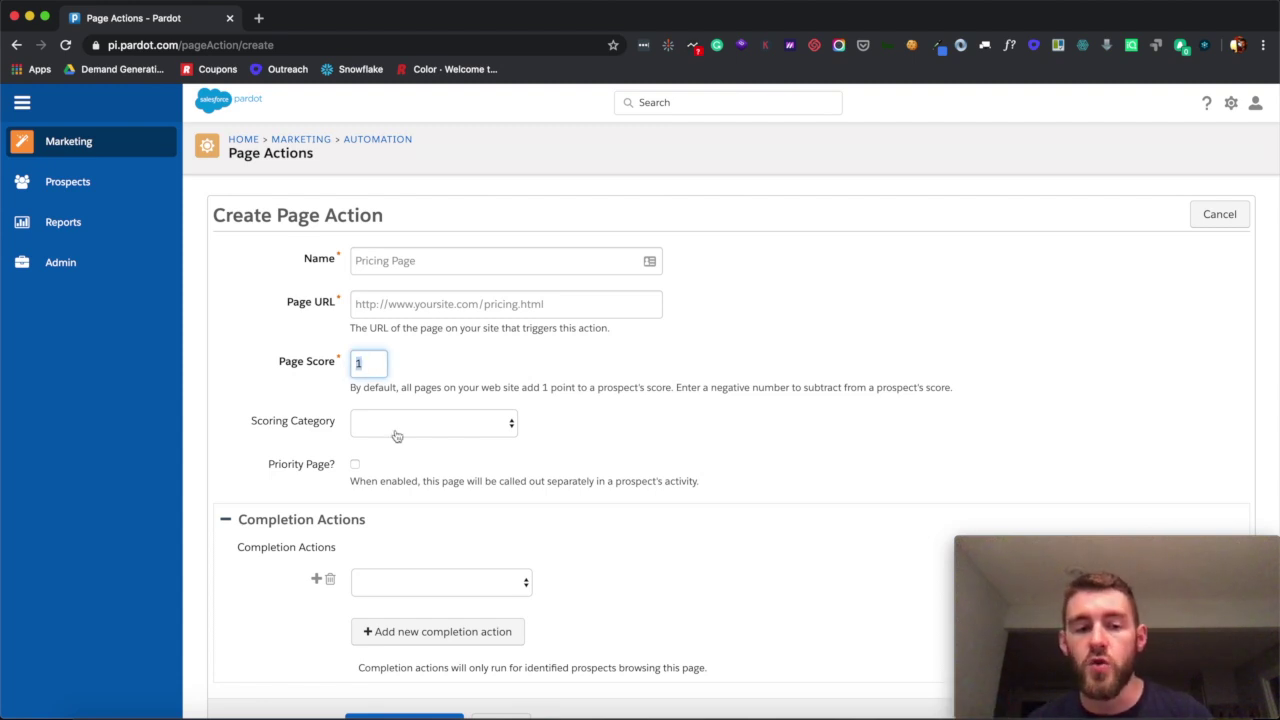
scroll(397, 436, down, 1)
click(403, 534)
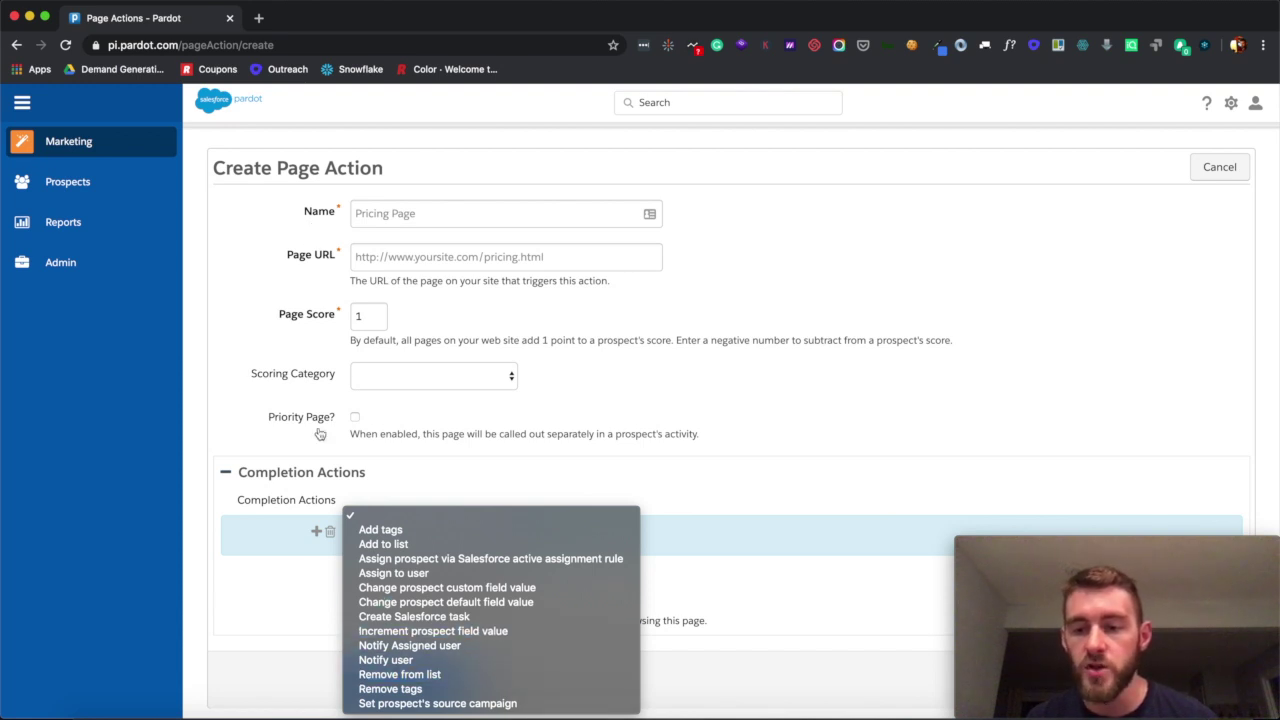
Step: Open the Test program in Engagement Studio and show the beginning of its flow
click(89, 150)
click(257, 309)
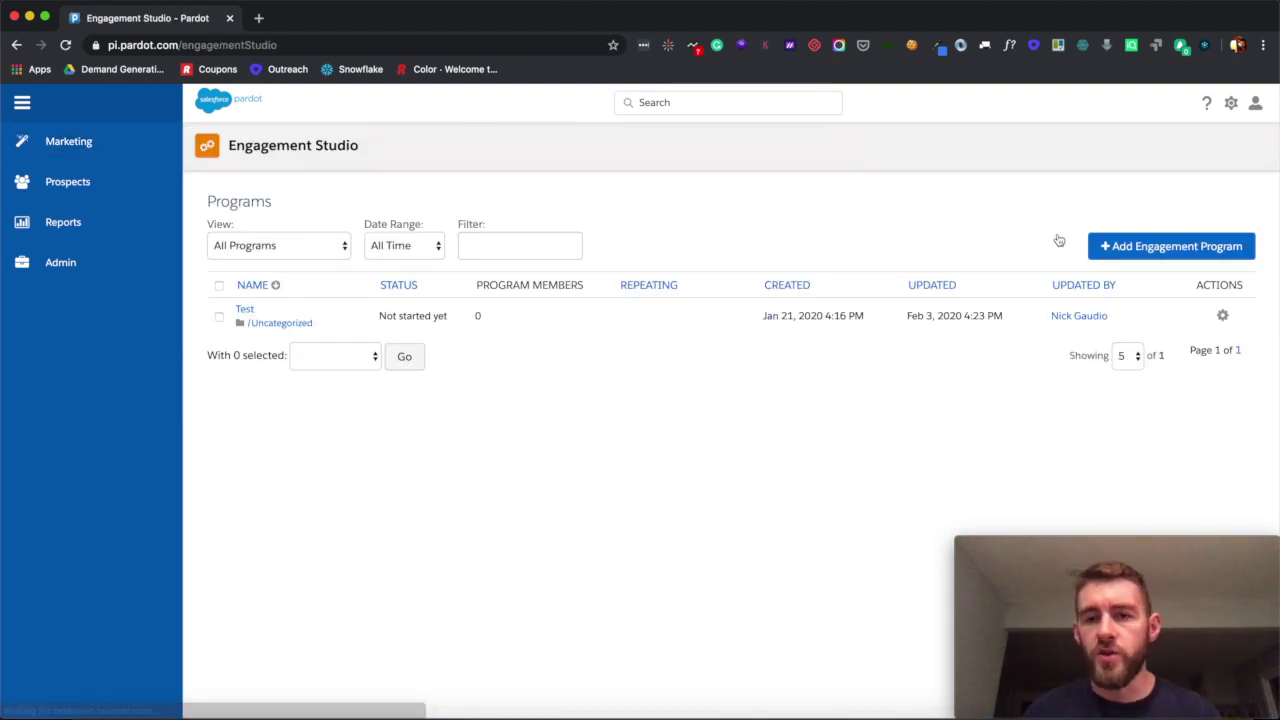
click(245, 312)
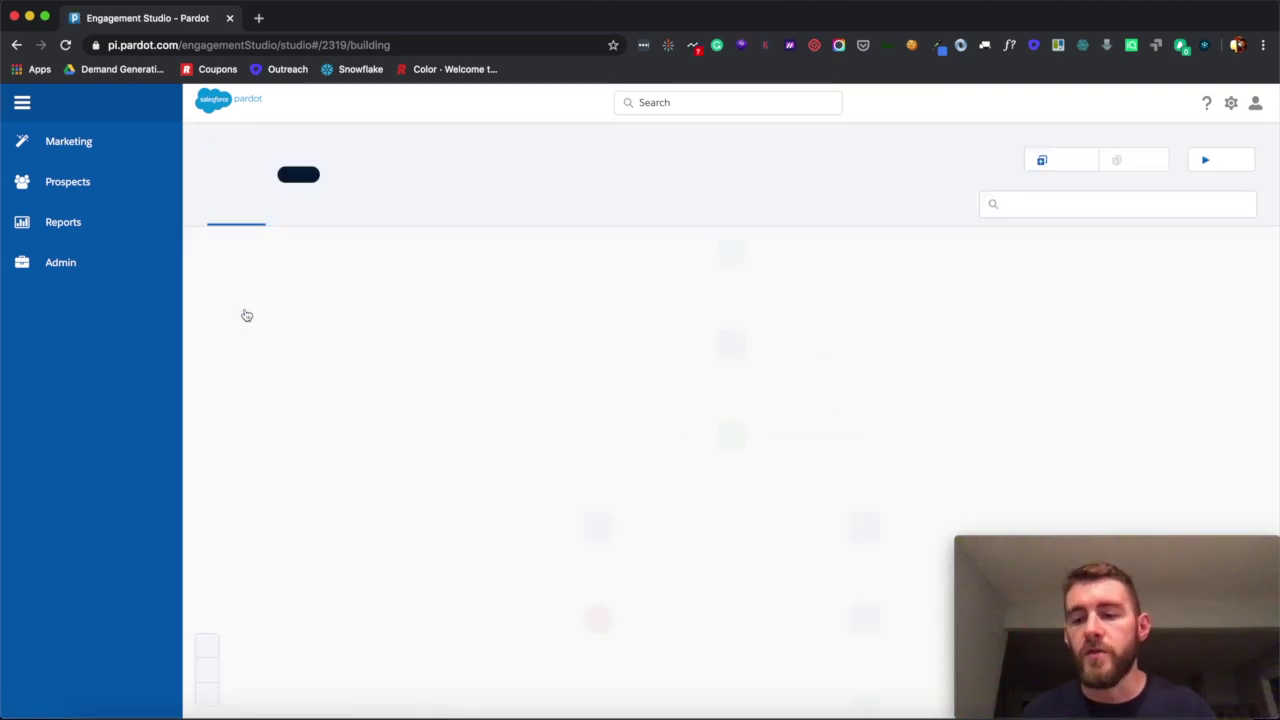
click(207, 645)
scroll(450, 568, up, 3)
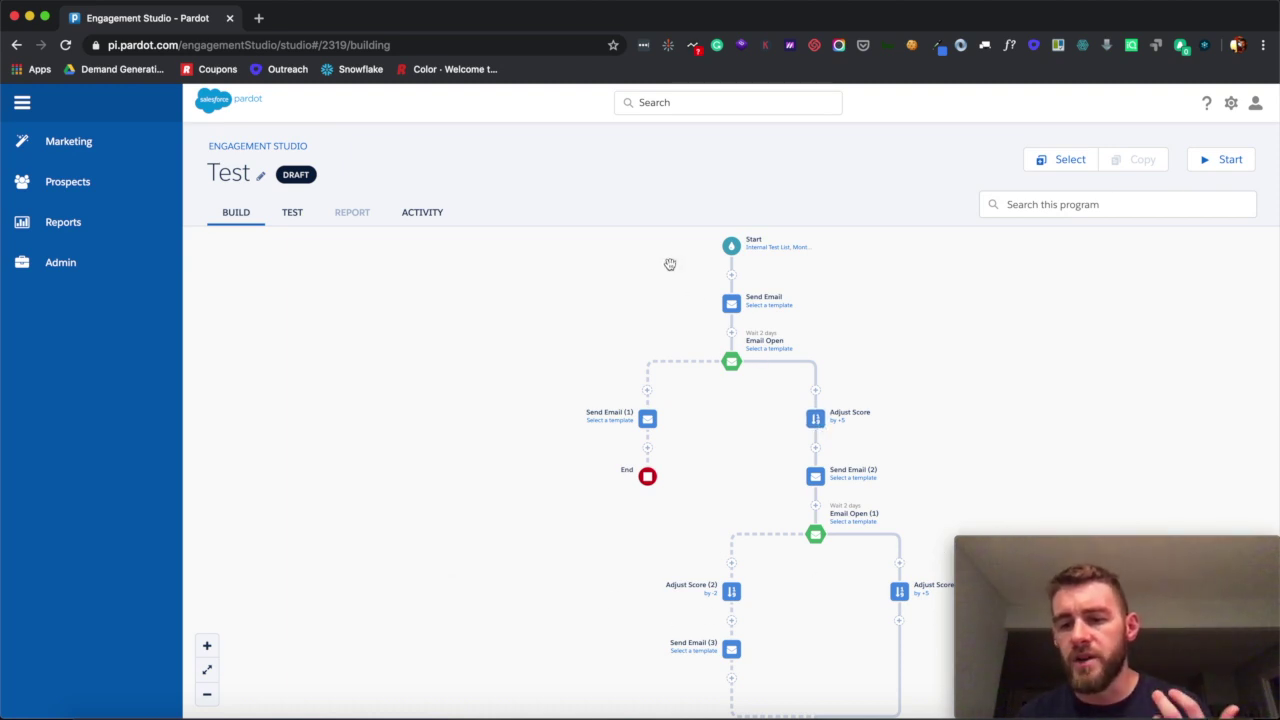
Step: Examine the action types available for a new element after the first Send Email step, and cancel the addition
click(731, 332)
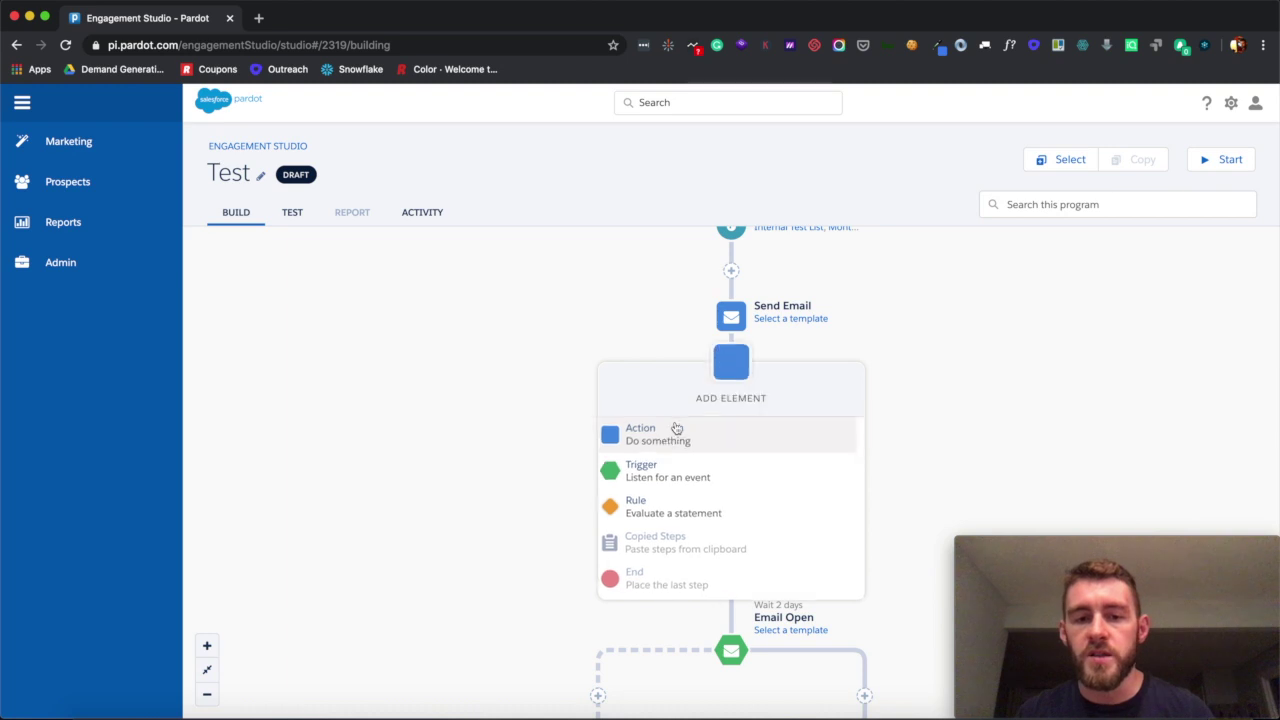
click(650, 420)
text(ab)
key(BackSpace)
key(BackSpace)
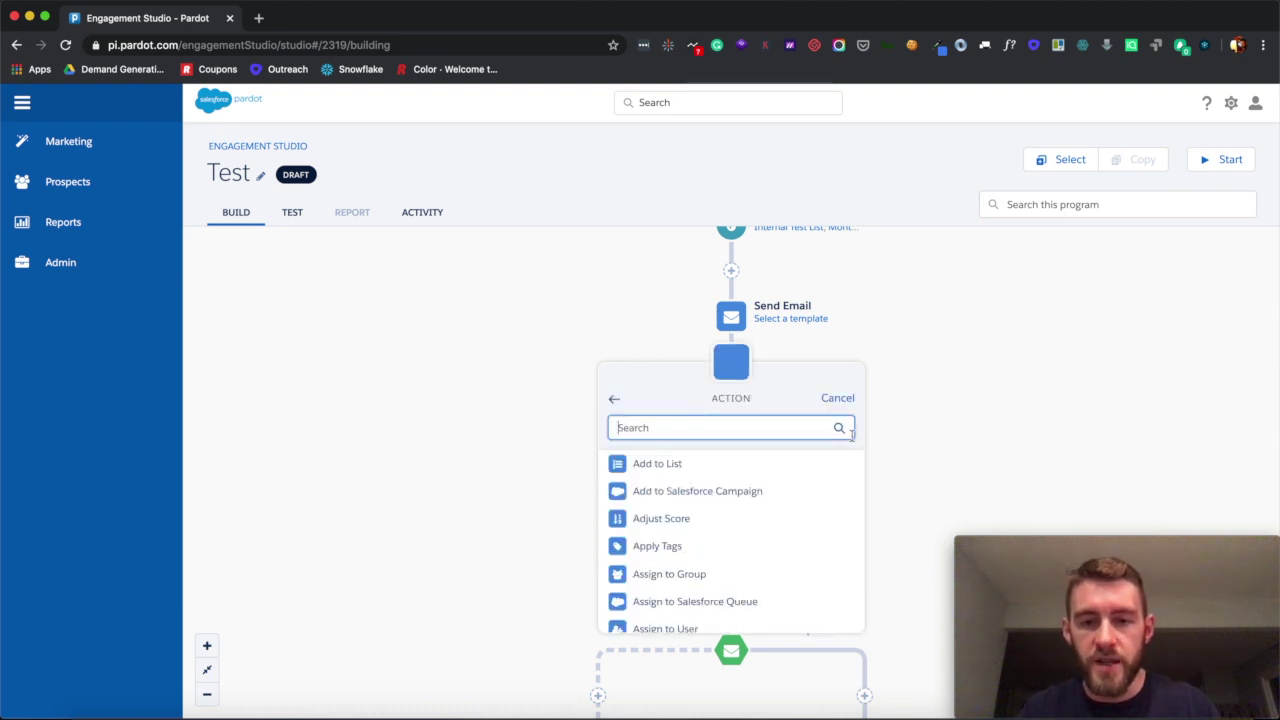
click(838, 398)
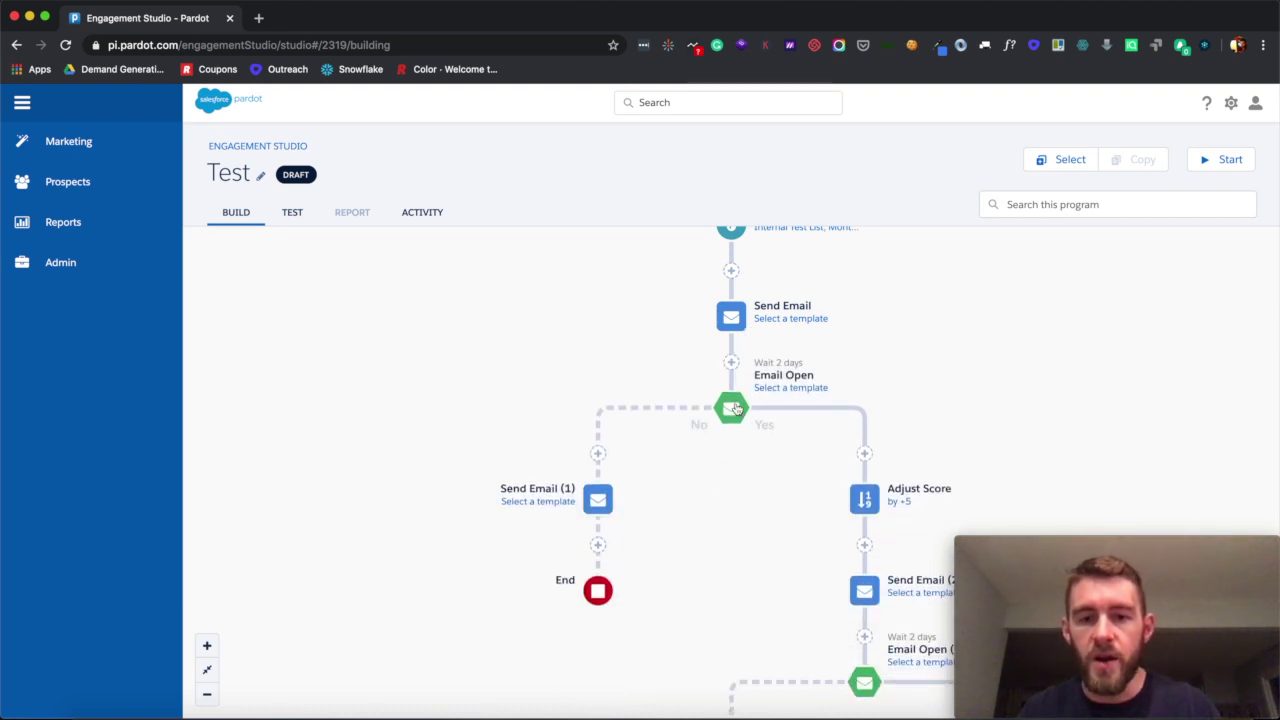
Step: Inspect the first Email Open trigger's settings, close them without saving, and review the branches that follow
click(731, 408)
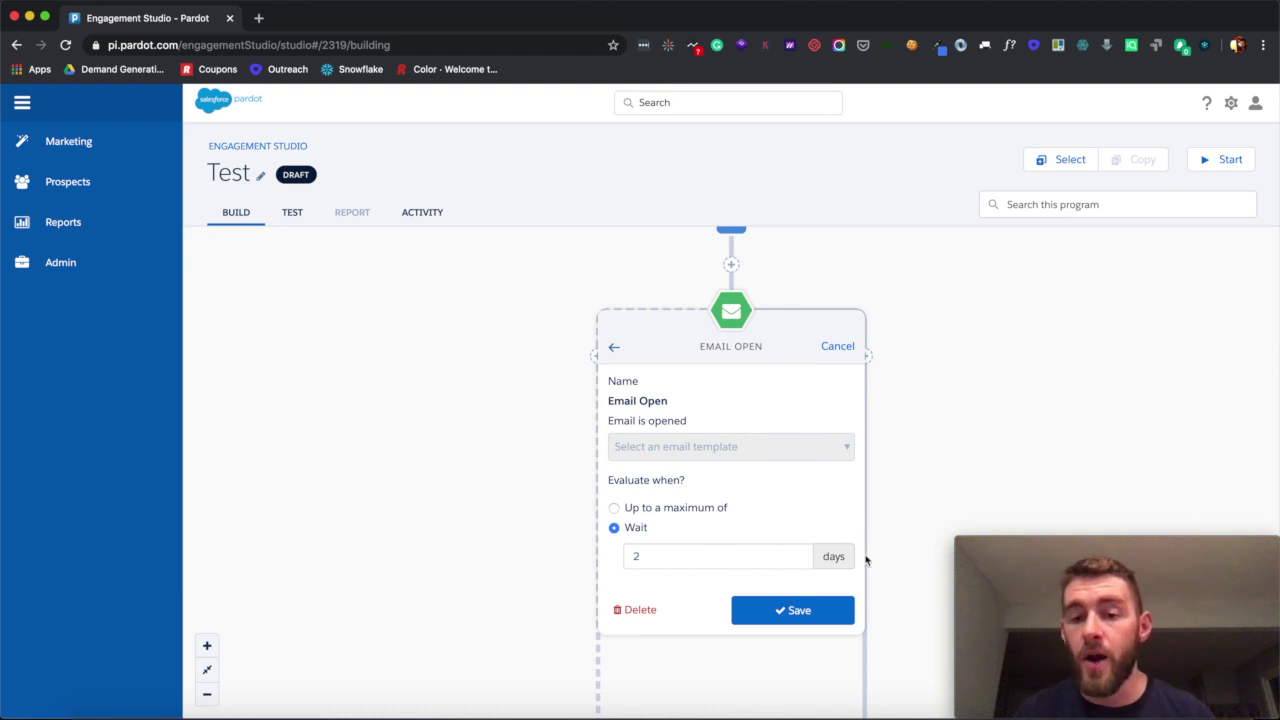
click(835, 347)
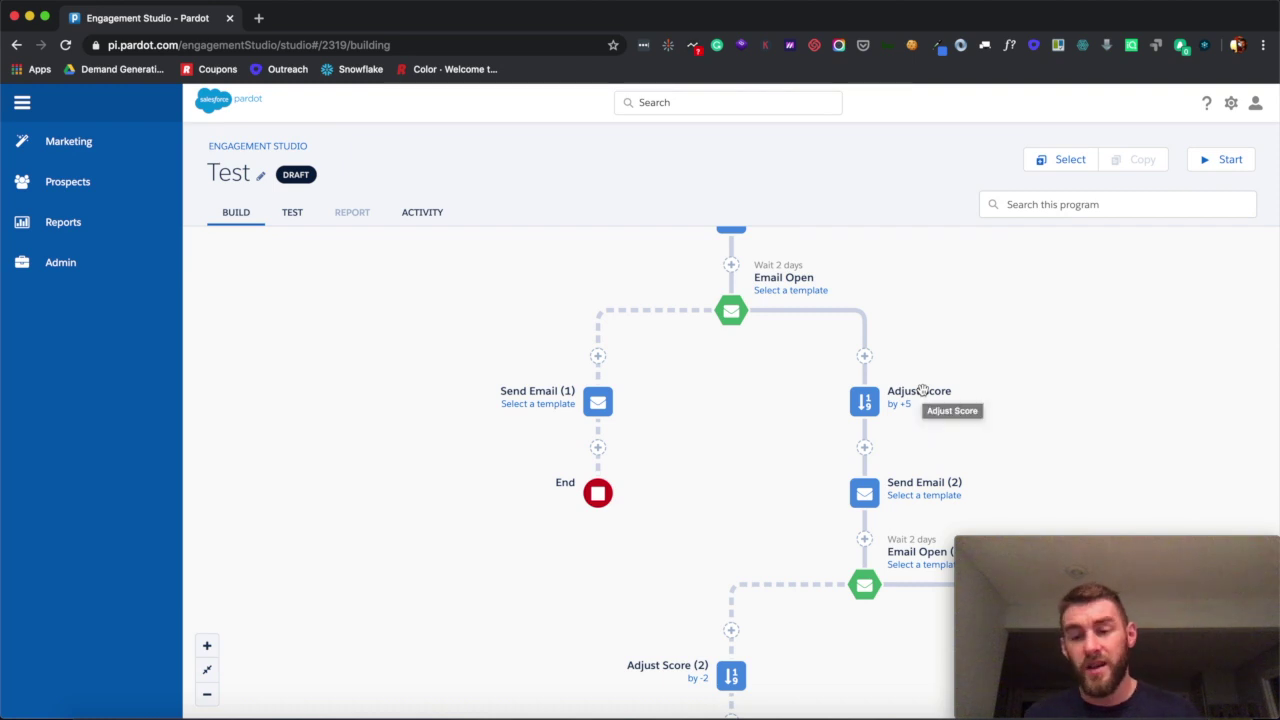
scroll(984, 391, up, 1)
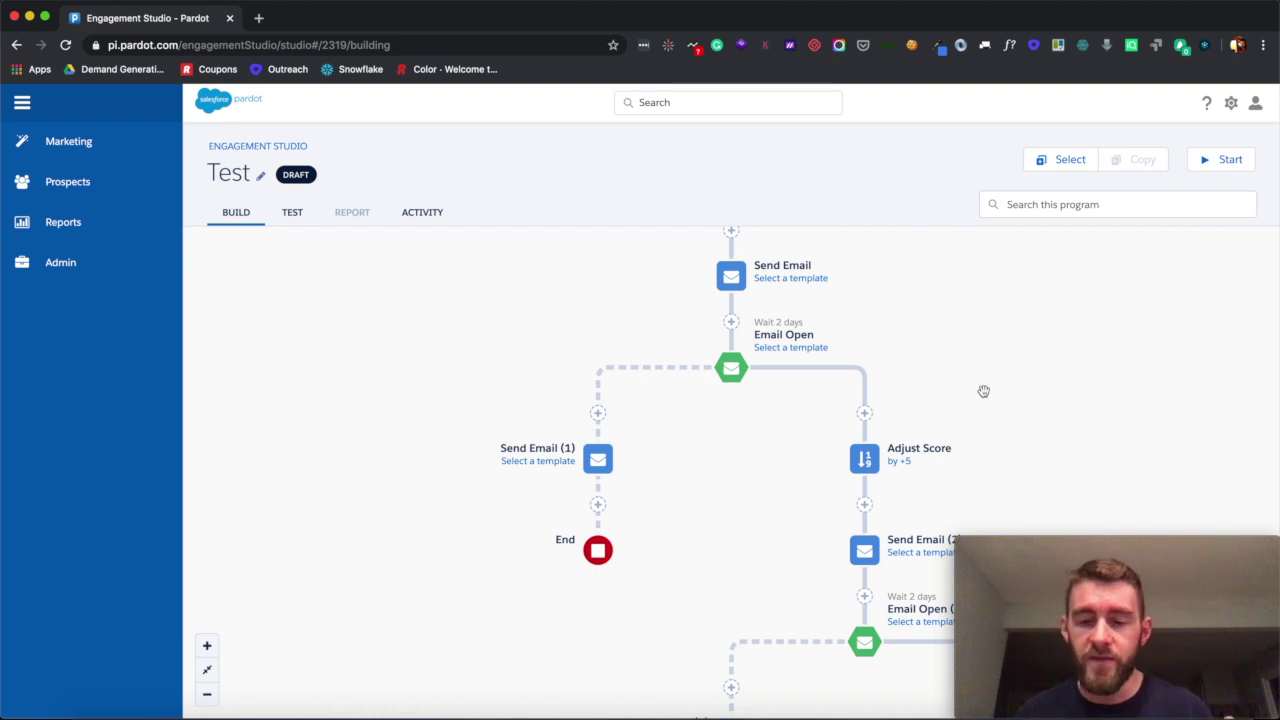
scroll(984, 391, up, 1)
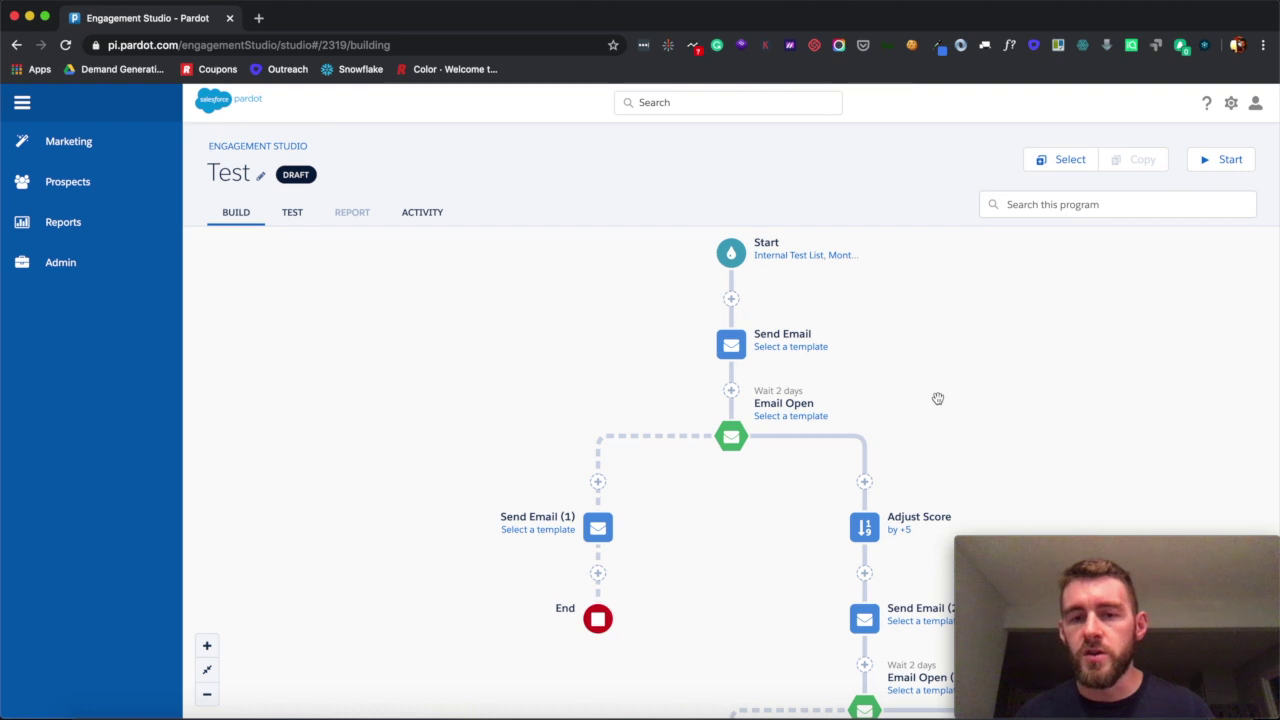
Step: Examine the action types available for a new element directly after the program's Start step, and cancel the addition
click(731, 298)
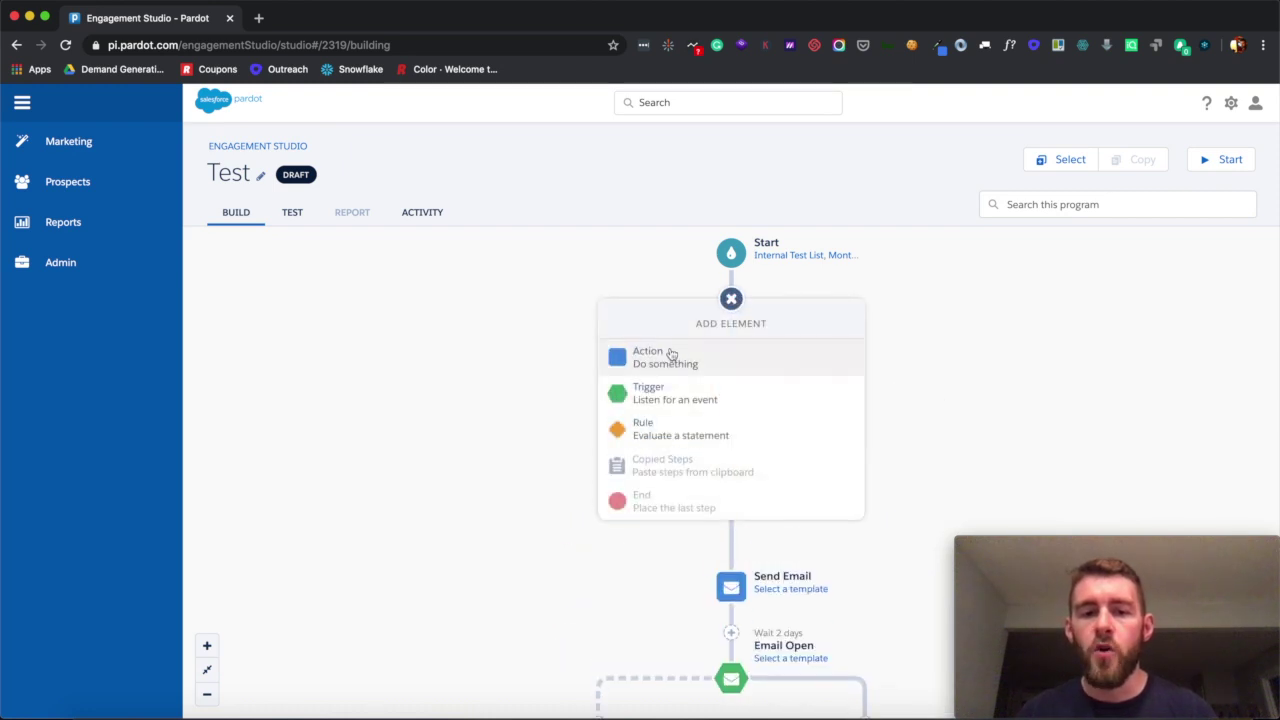
scroll(663, 420, down, 1)
scroll(663, 420, up, 1)
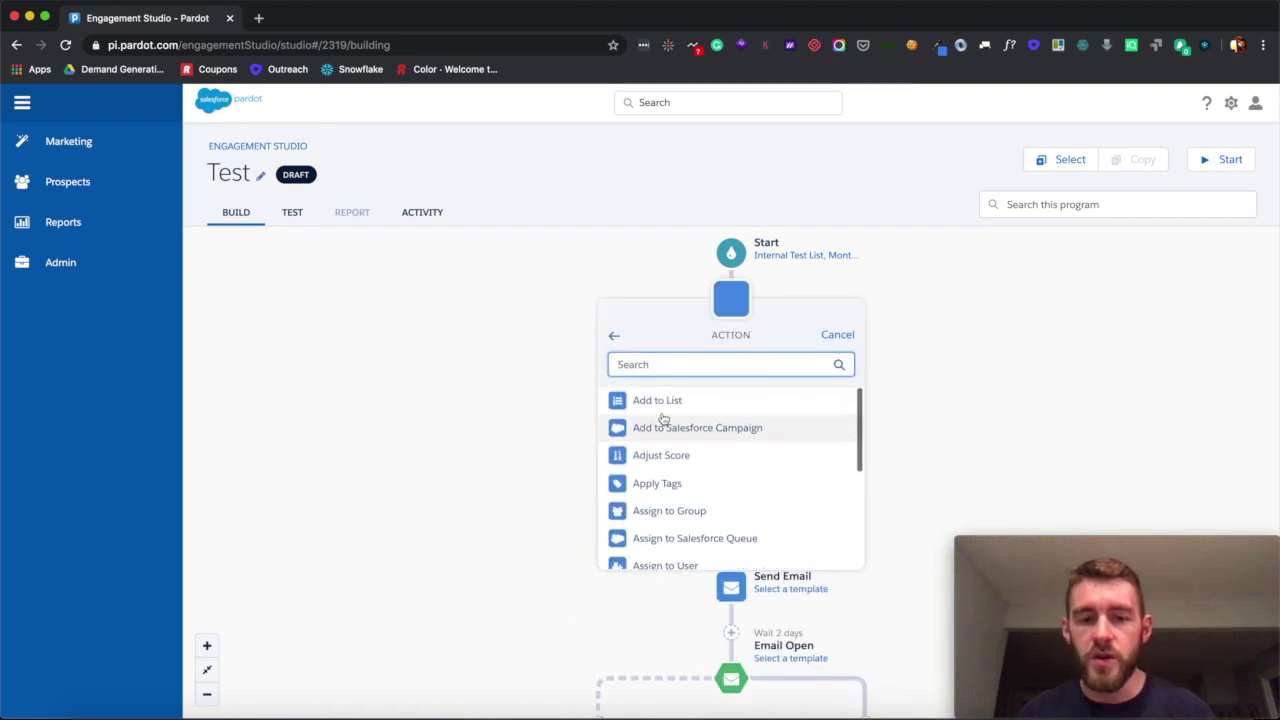
scroll(663, 420, down, 1)
scroll(663, 420, down, 4)
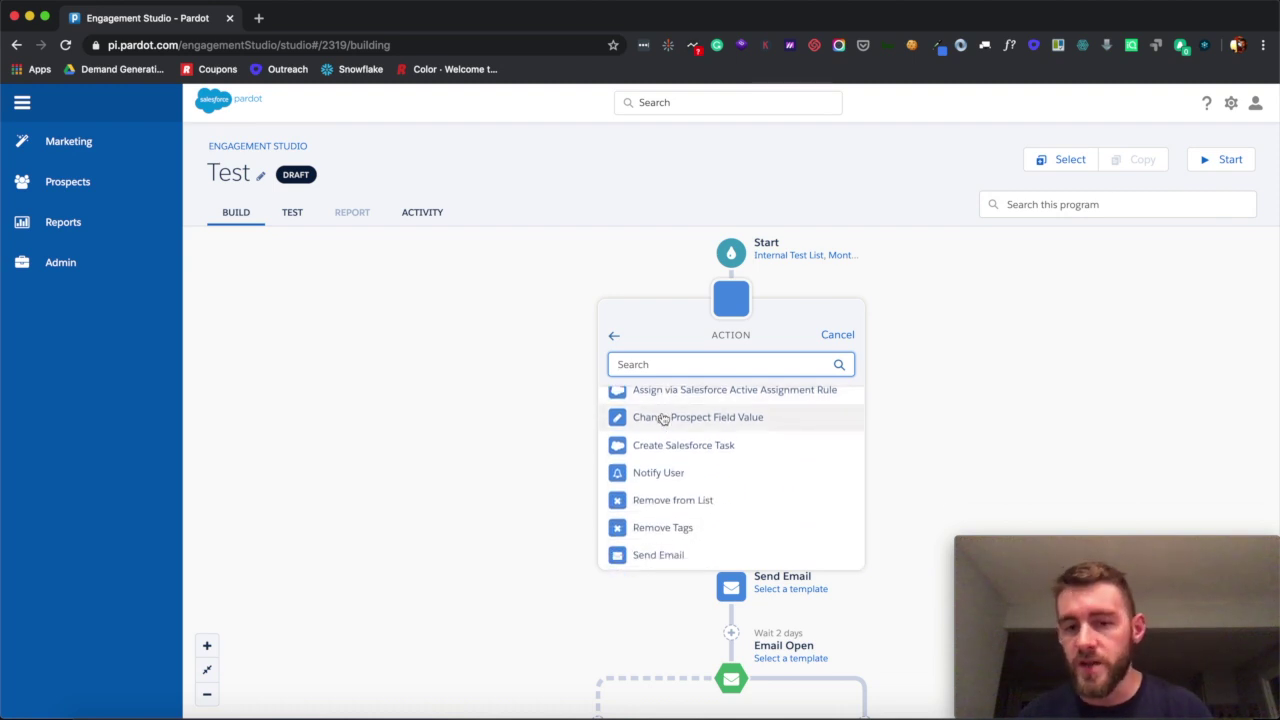
click(838, 336)
Step: Examine the trigger types available for a new element after the first Send Email step, and cancel the addition
click(733, 394)
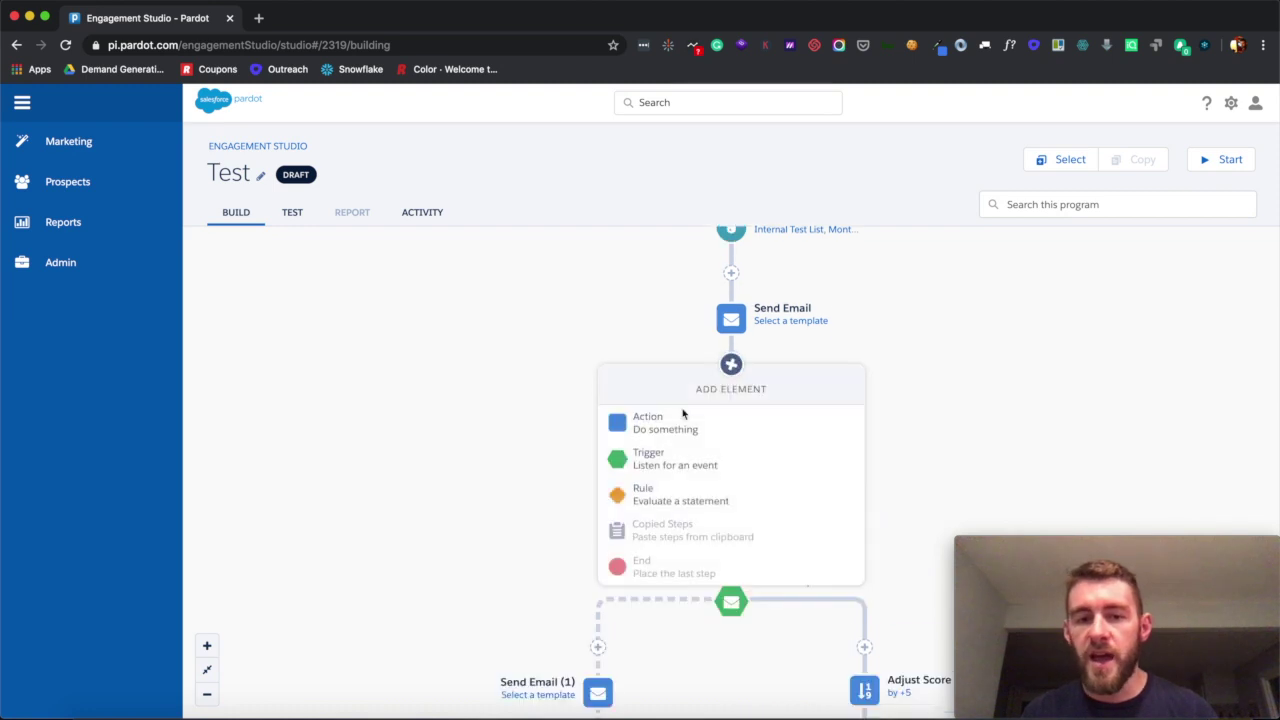
click(673, 463)
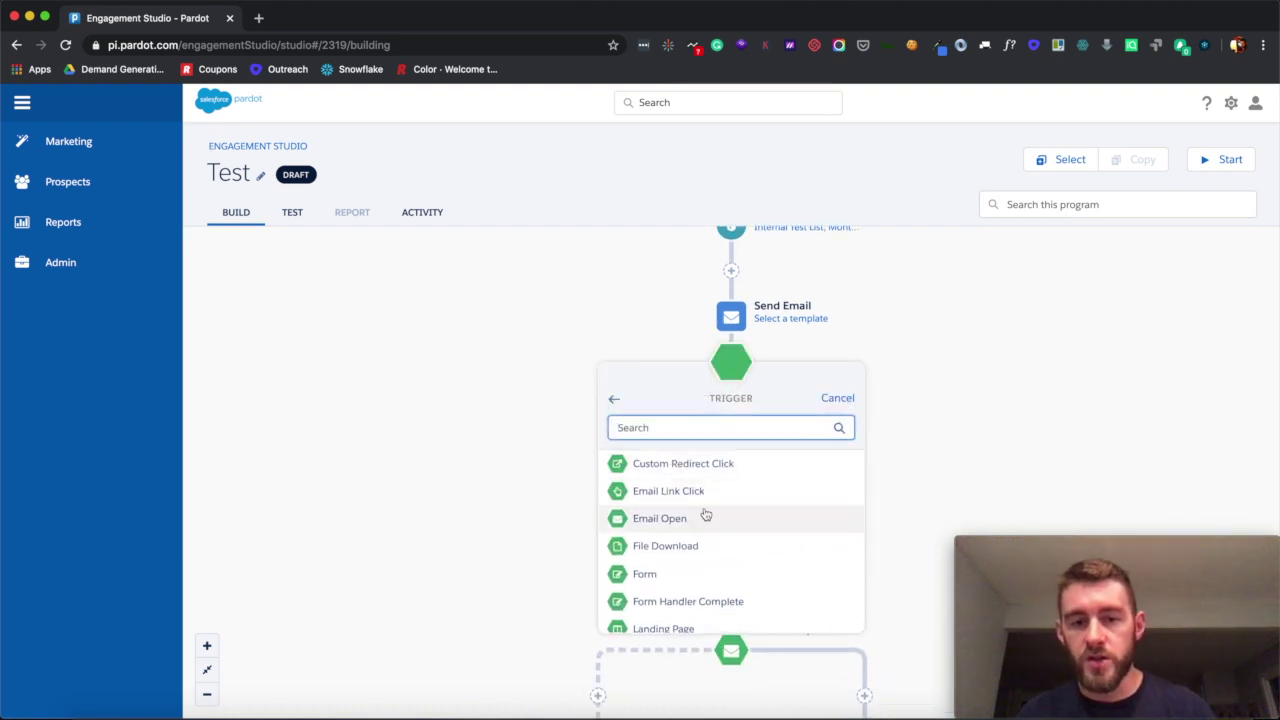
scroll(705, 515, down, 1)
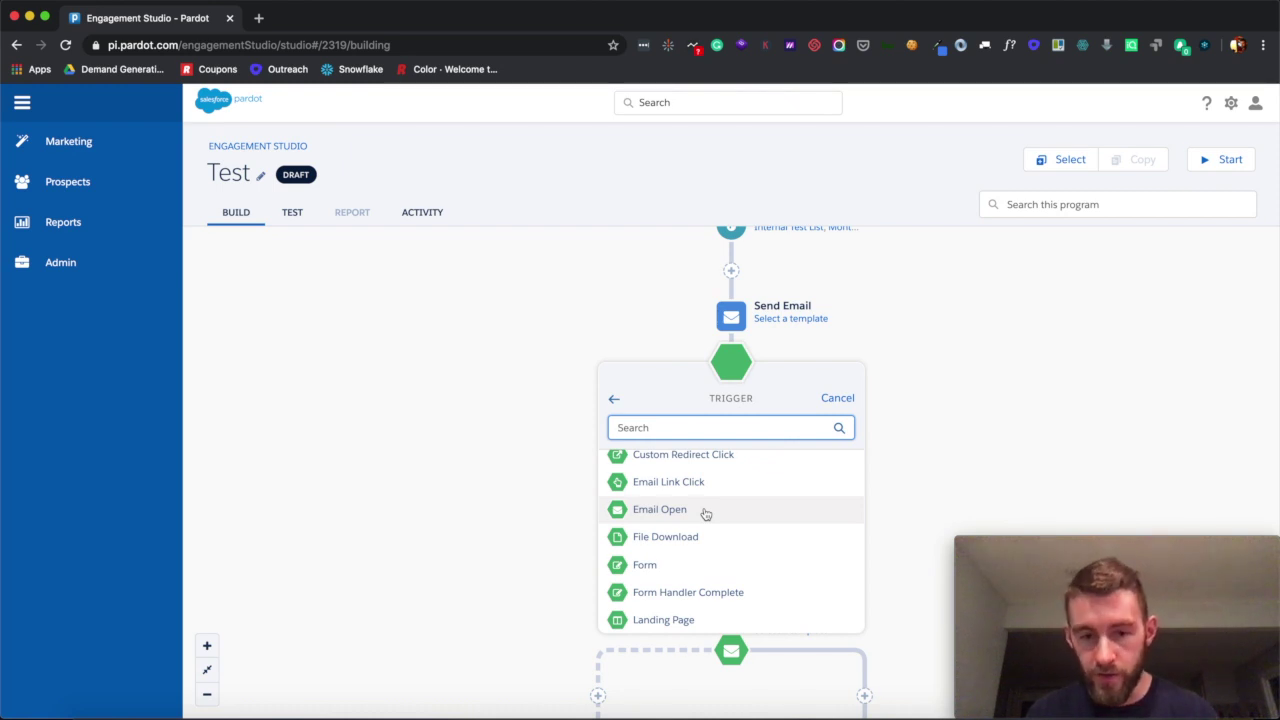
click(836, 399)
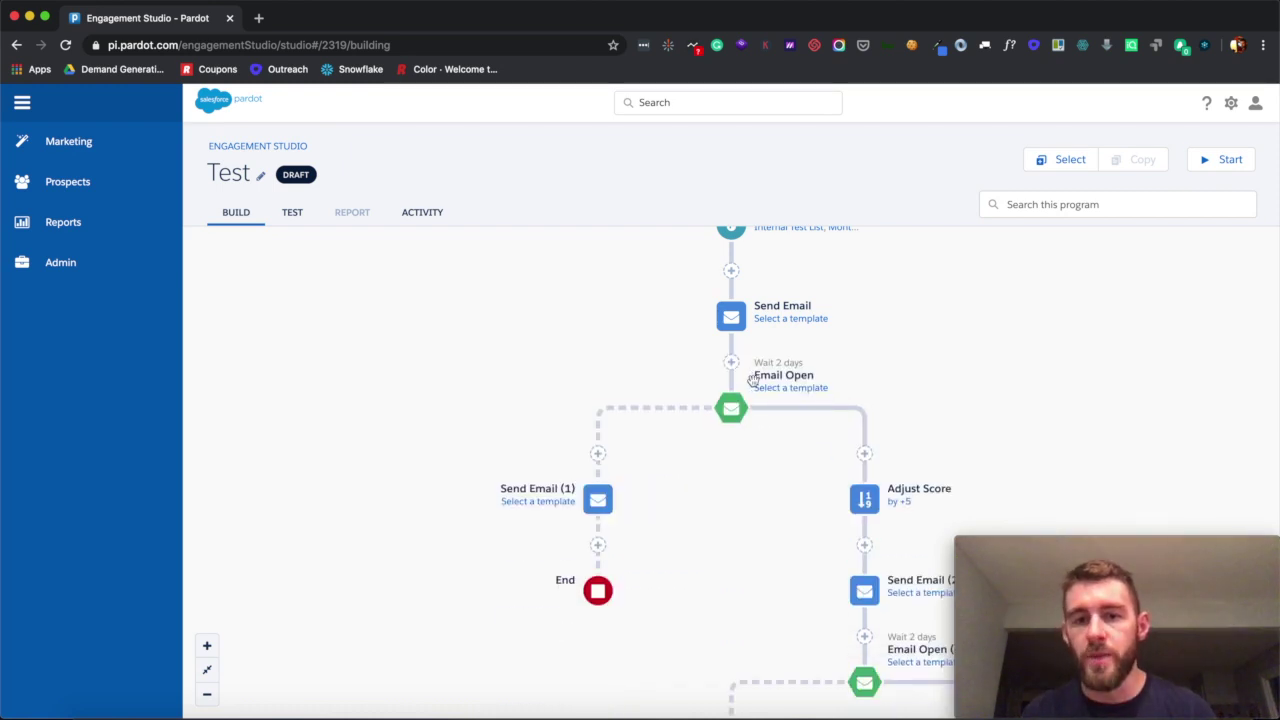
Step: Review the rule types available after the first Send Email step, inspect the List rule's settings, and cancel without saving
click(731, 362)
click(668, 505)
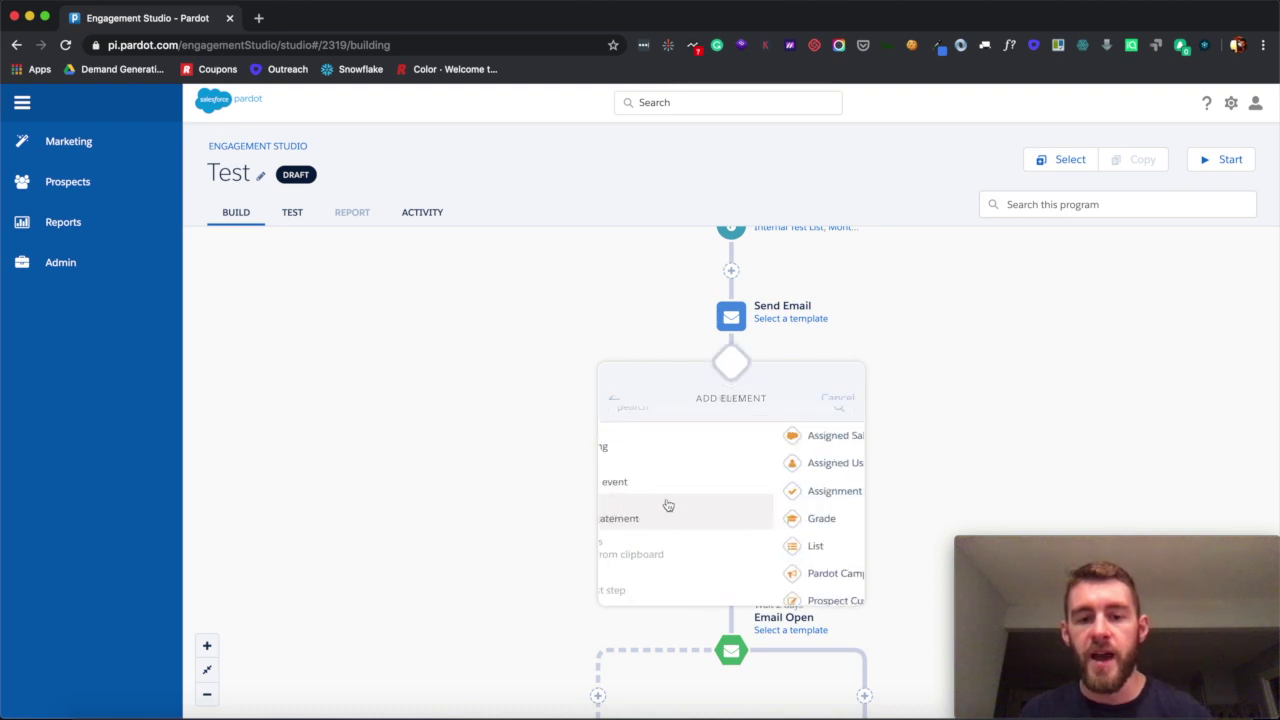
scroll(703, 477, down, 1)
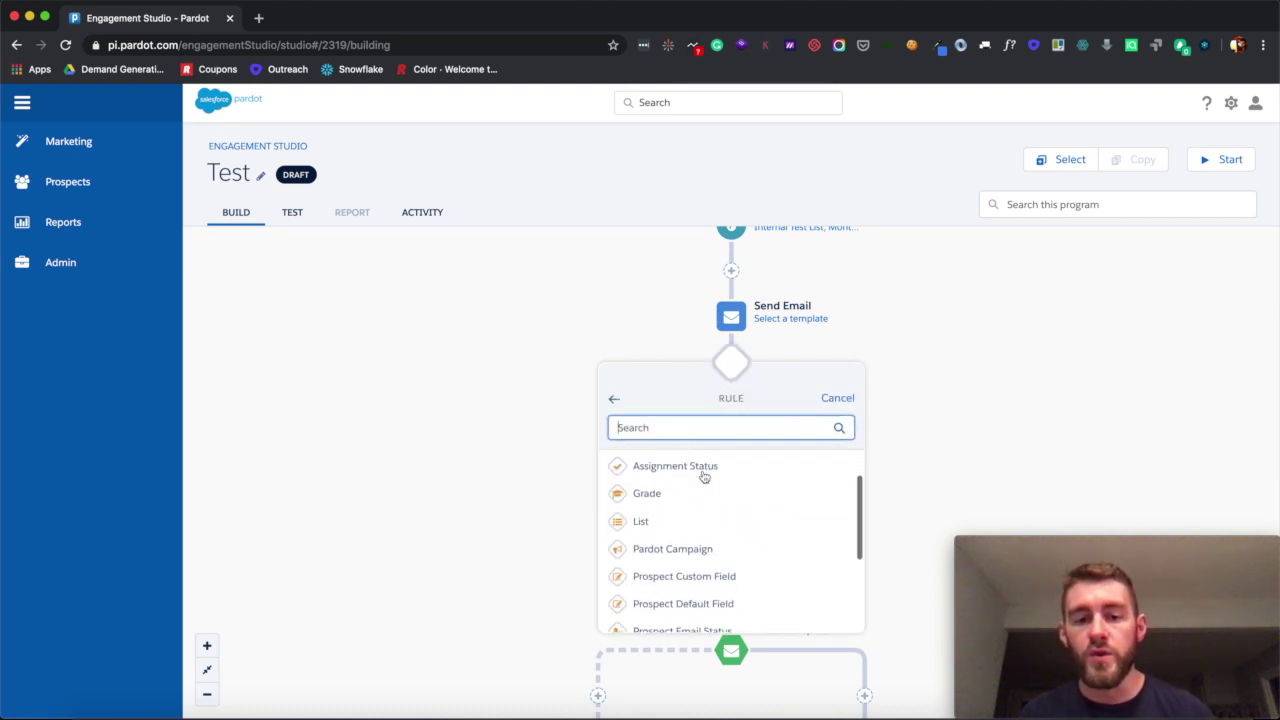
click(648, 524)
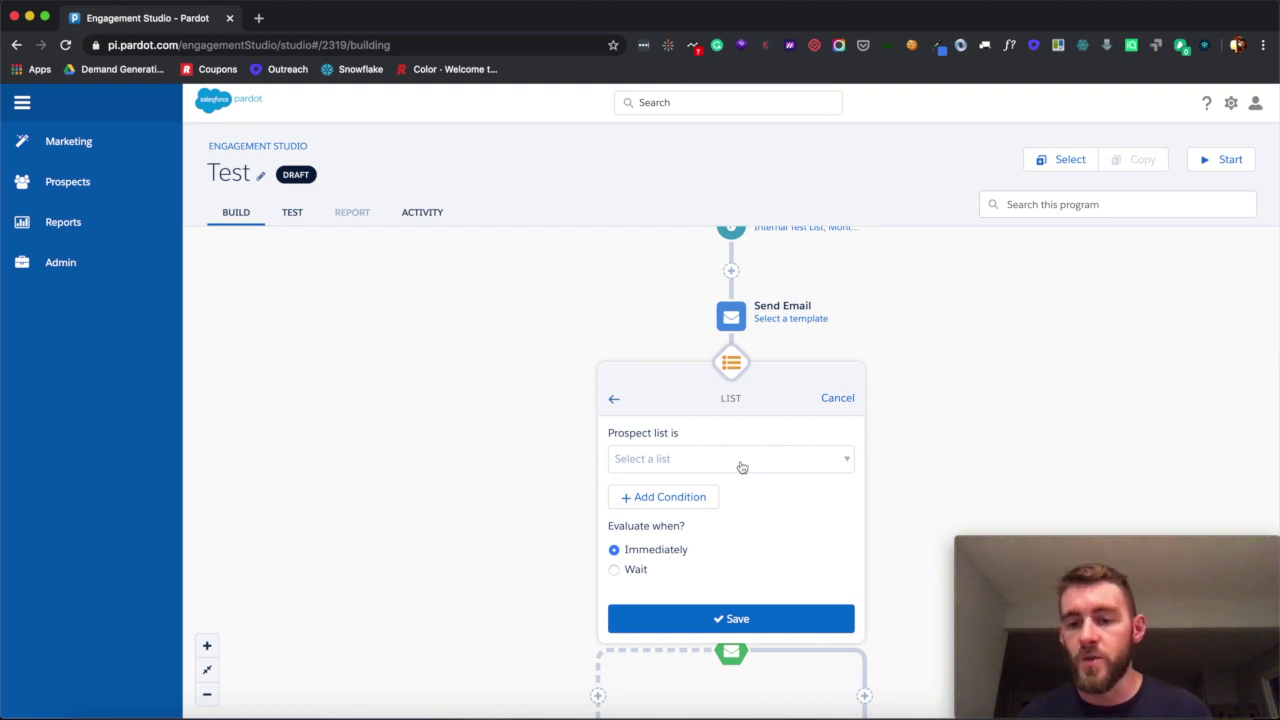
click(834, 397)
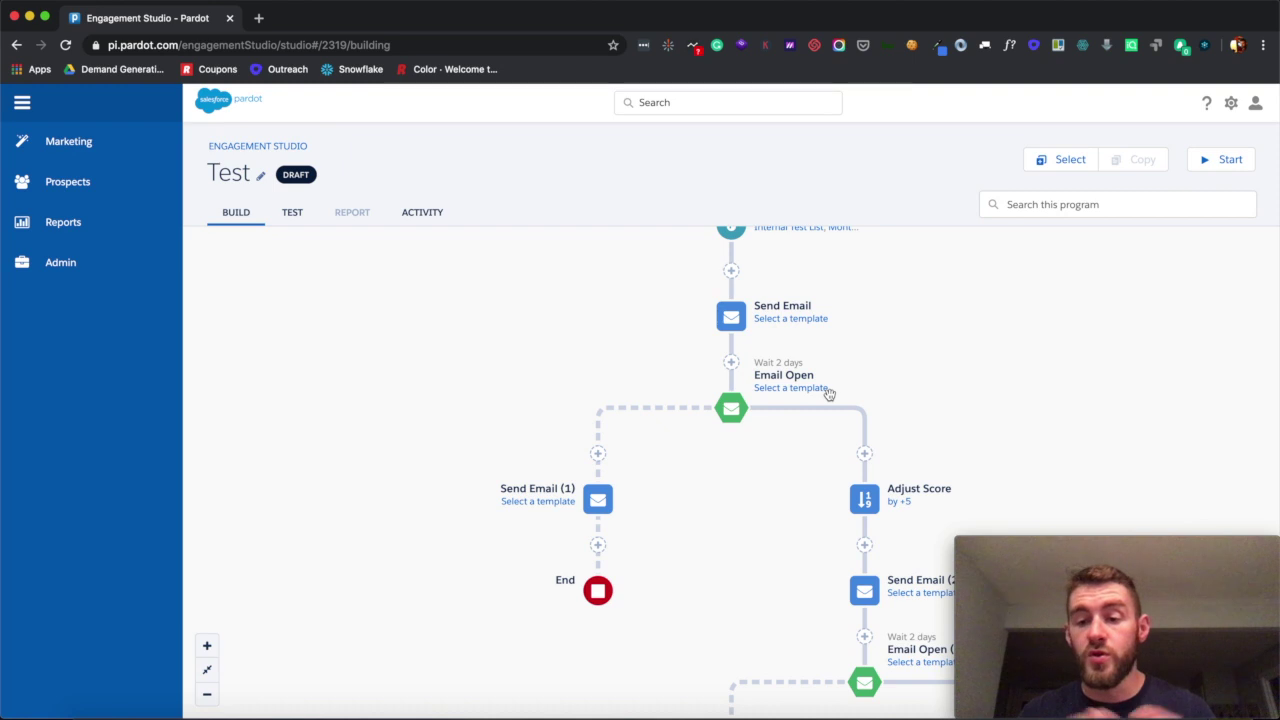
Step: View the Marketing Calendar and the Campaigns list
mouse_move(785, 397)
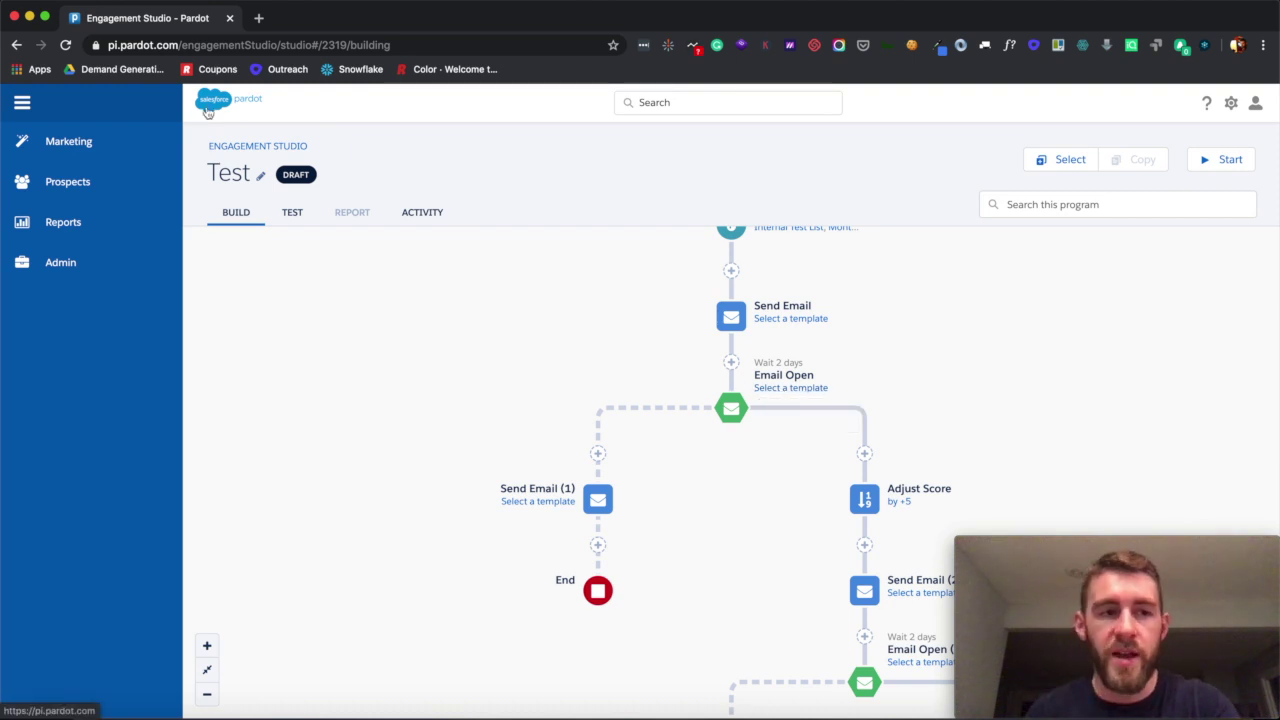
mouse_move(125, 147)
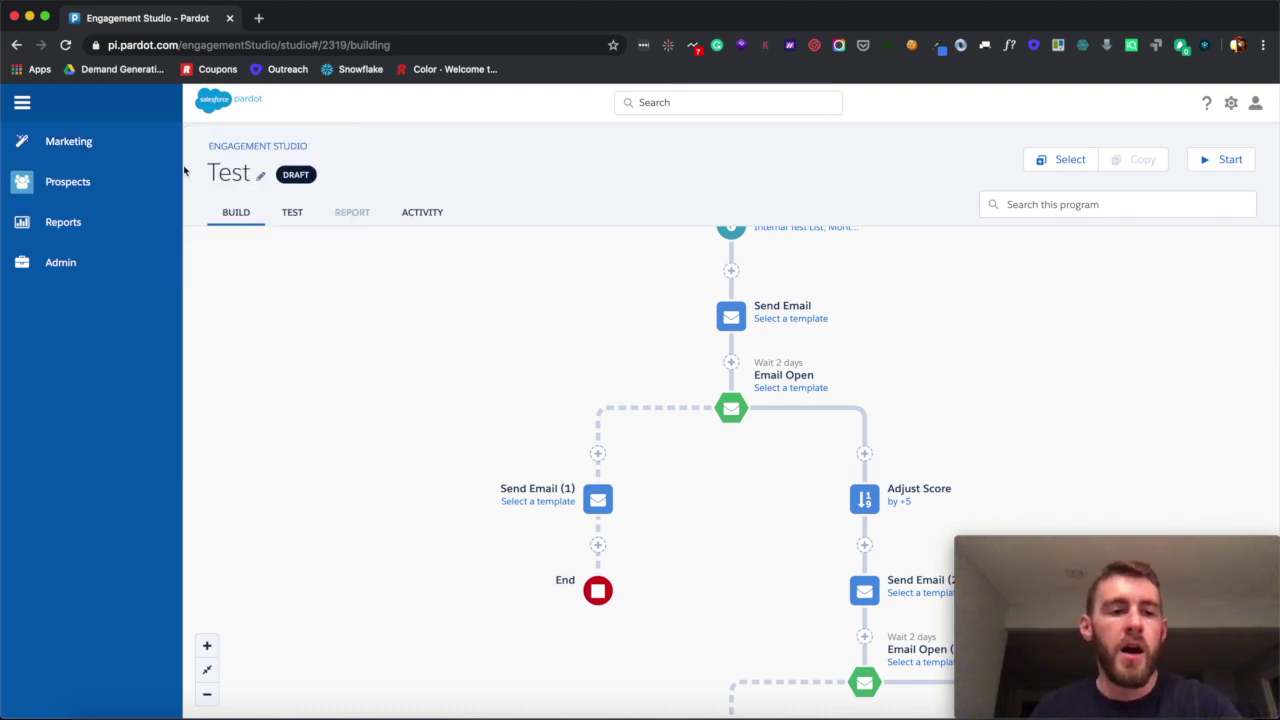
click(216, 205)
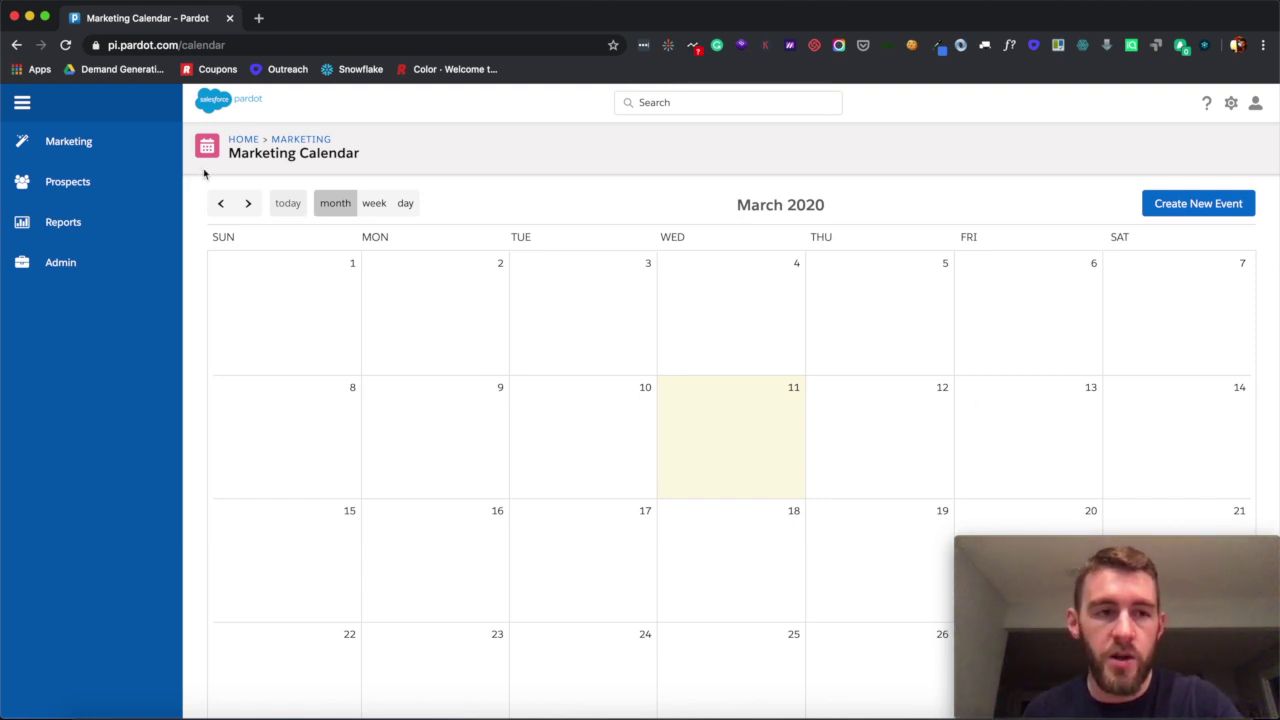
mouse_move(149, 143)
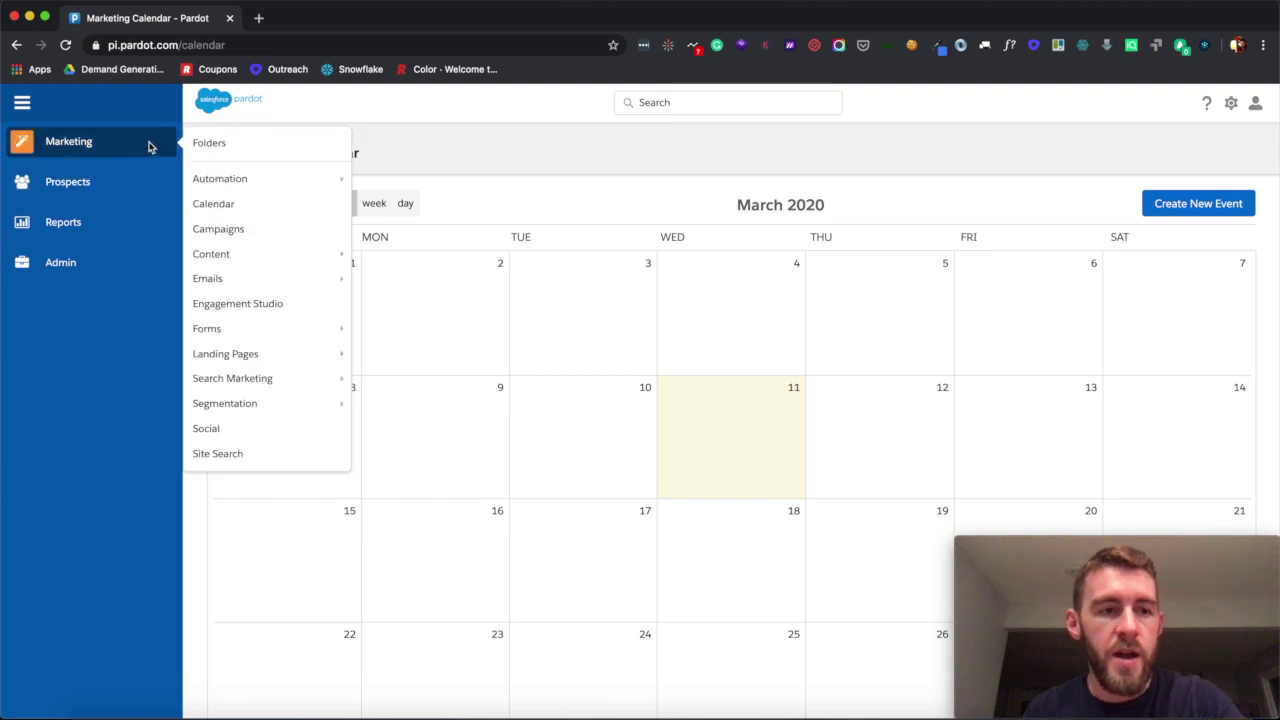
click(218, 230)
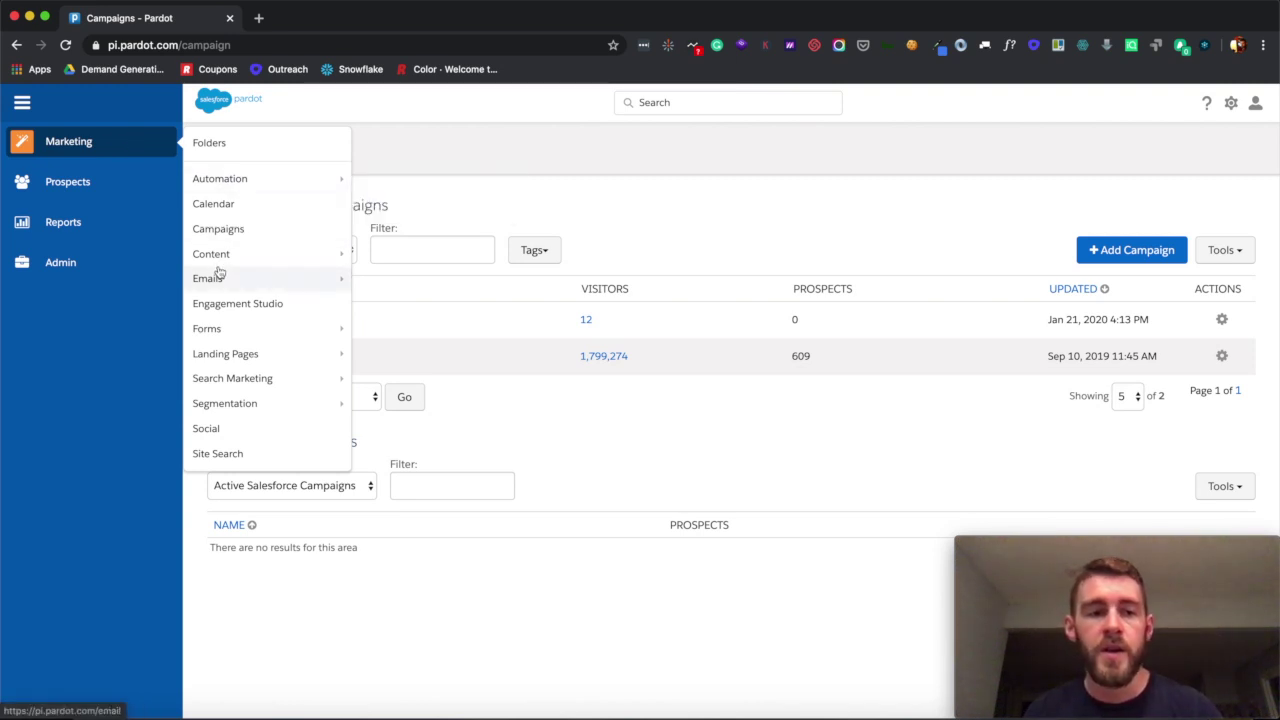
Step: Open the Files content list, preview the hosted WebinarILandingPage-02-crop.png image from its location link, and close the preview
mouse_move(214, 254)
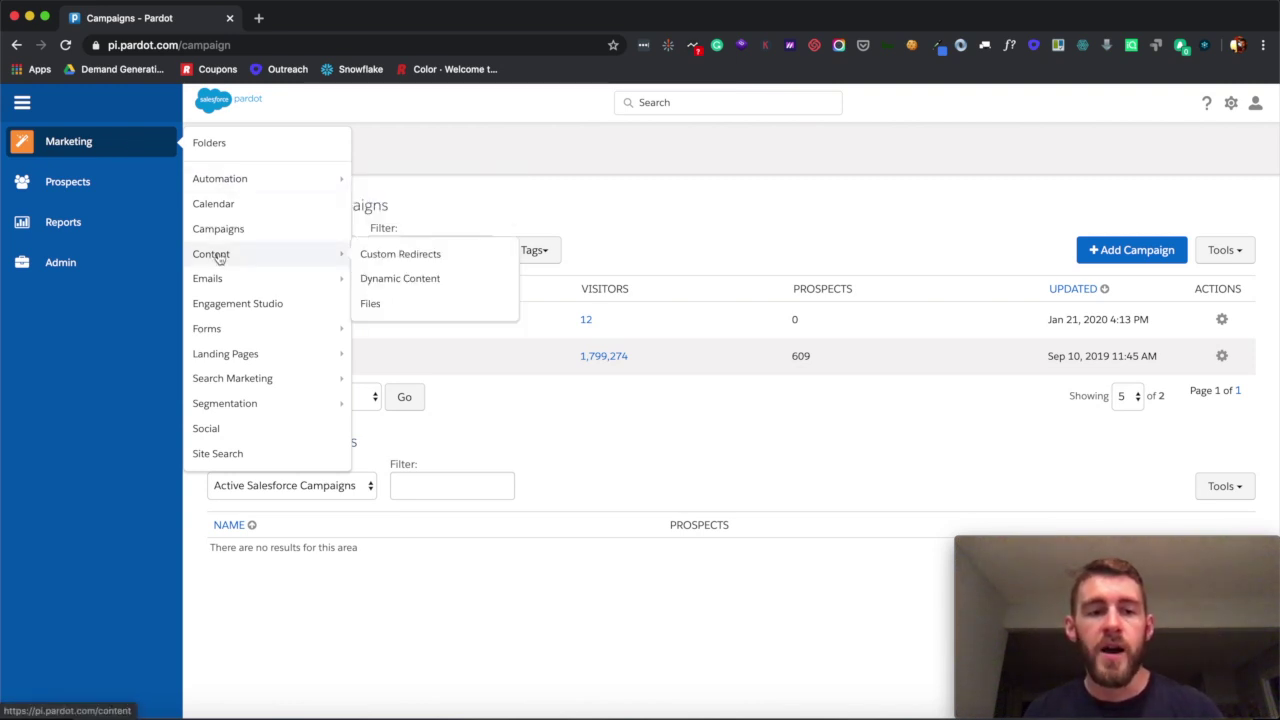
click(374, 303)
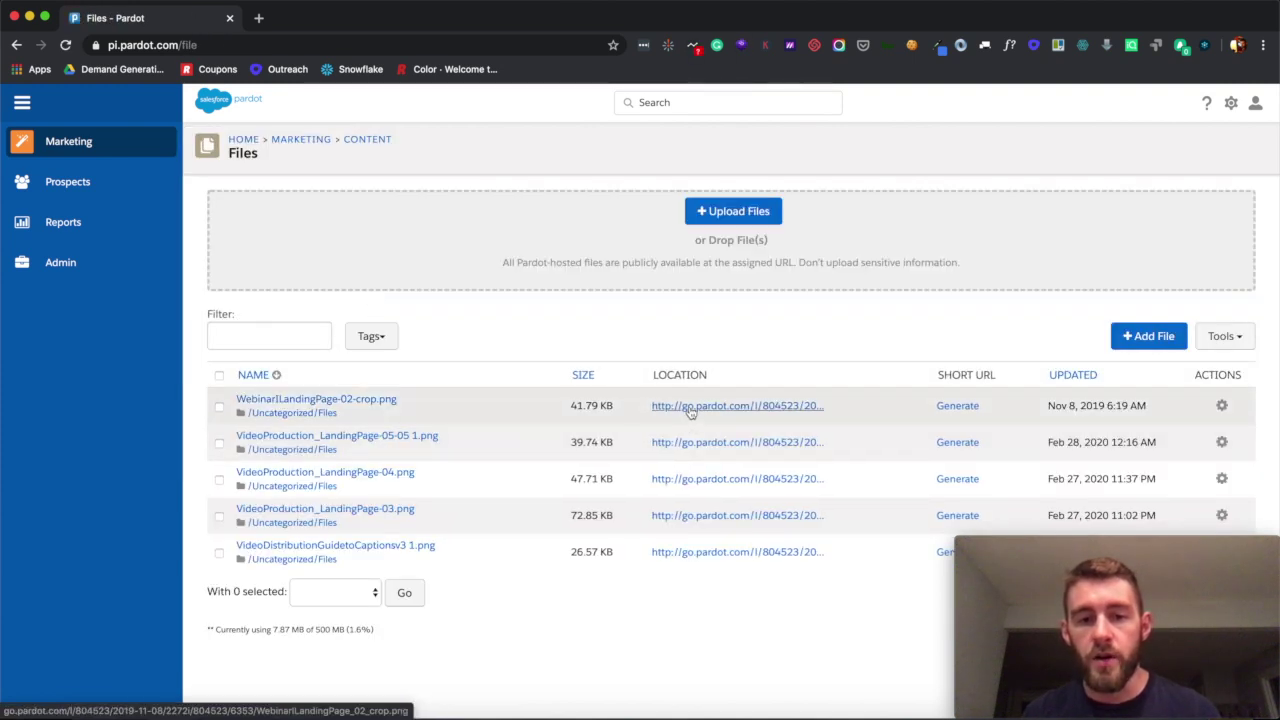
click(688, 406)
click(337, 18)
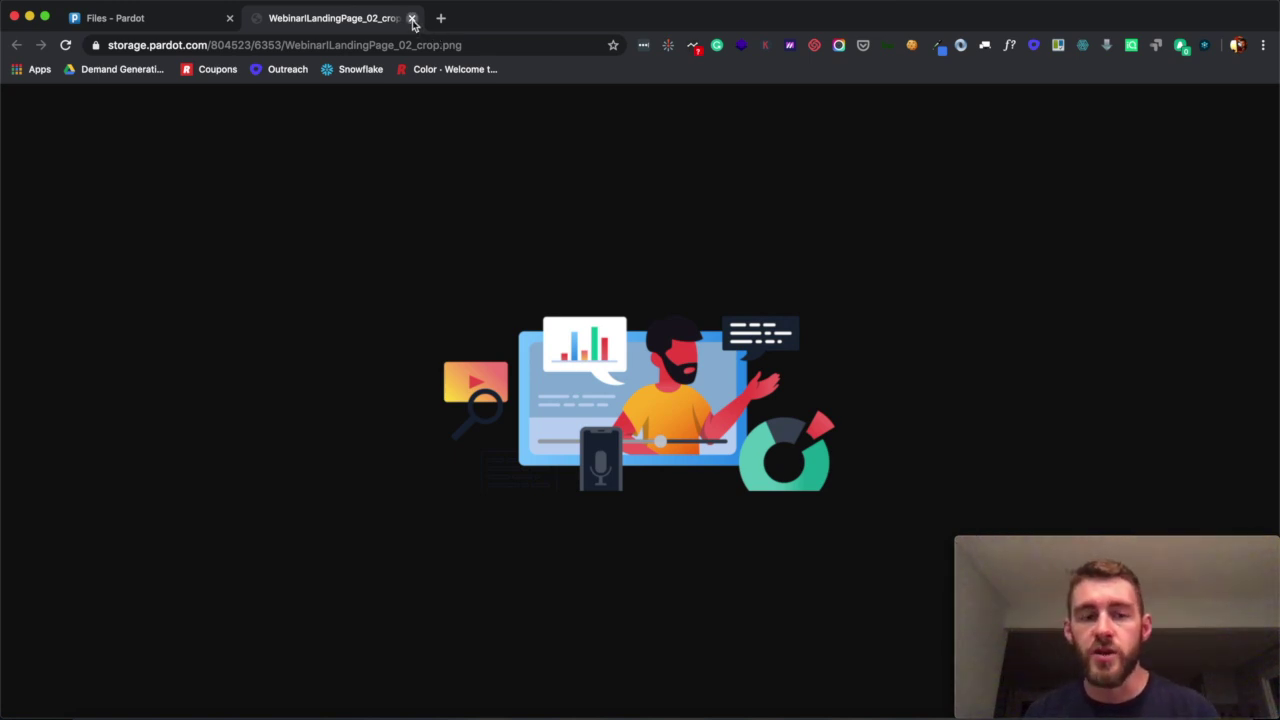
click(412, 18)
Step: Open the Dynamic Content list and start adding a new dynamic content item
mouse_move(176, 166)
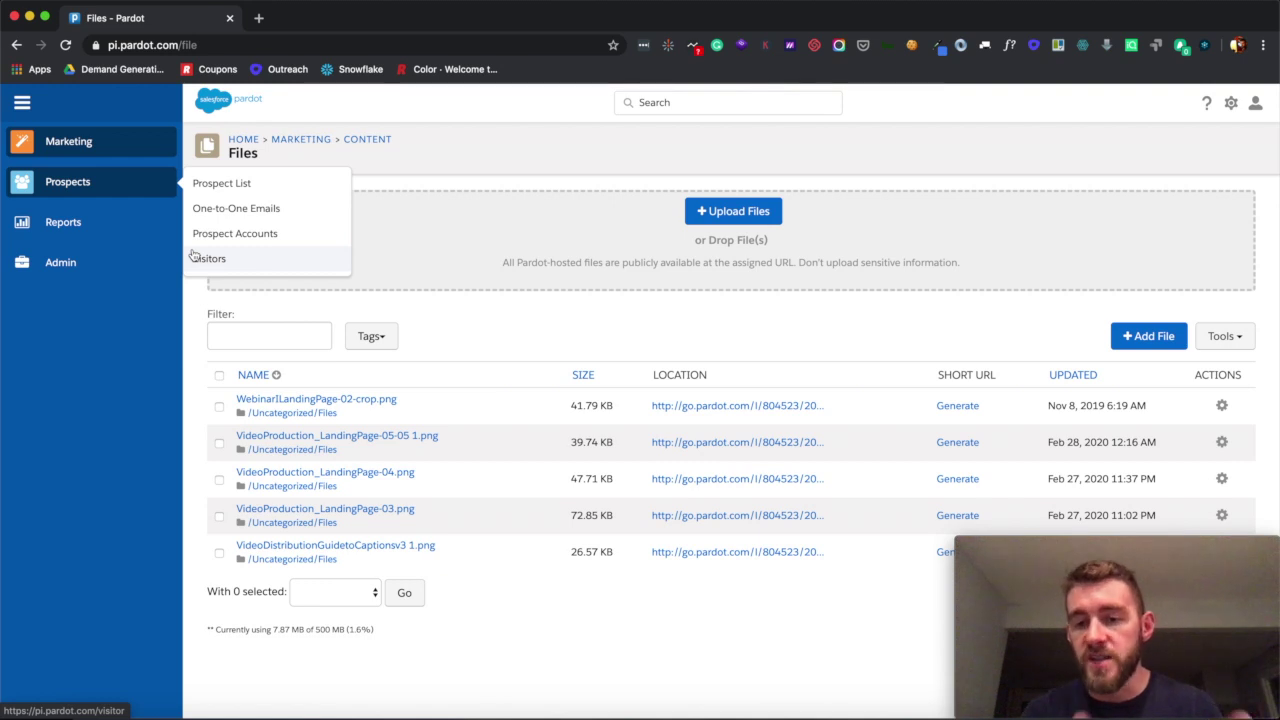
mouse_move(129, 149)
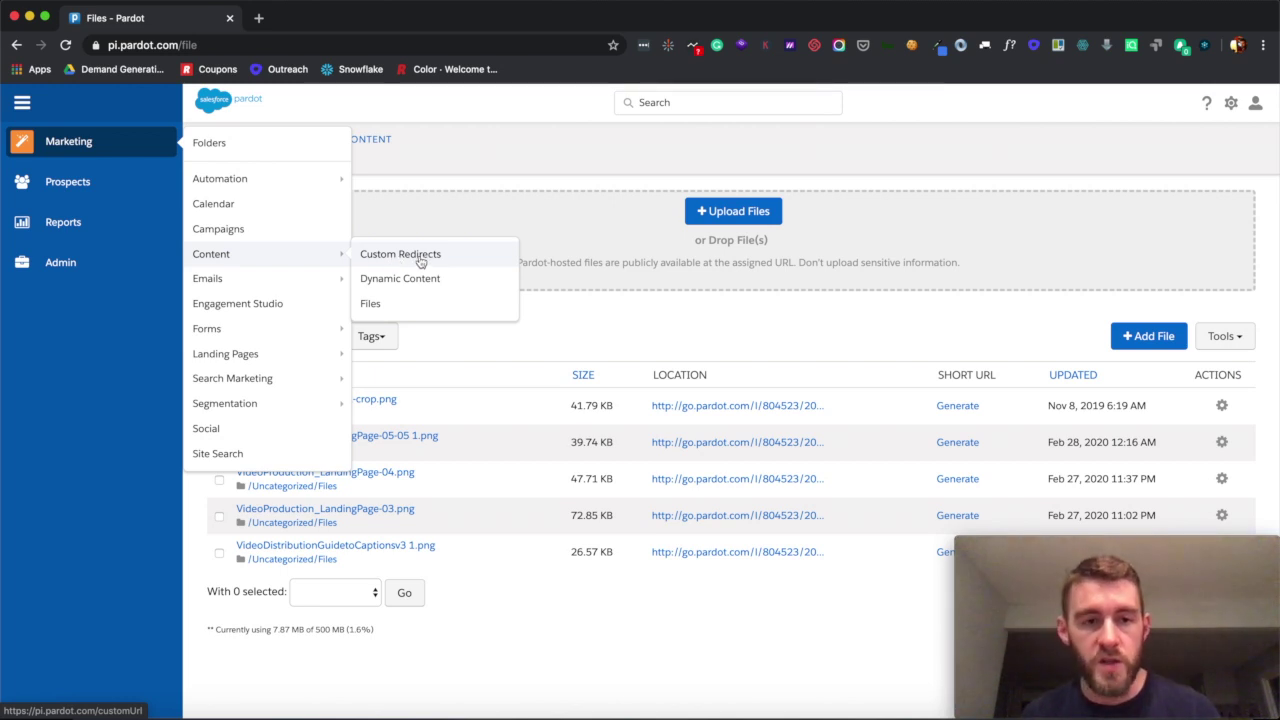
click(410, 284)
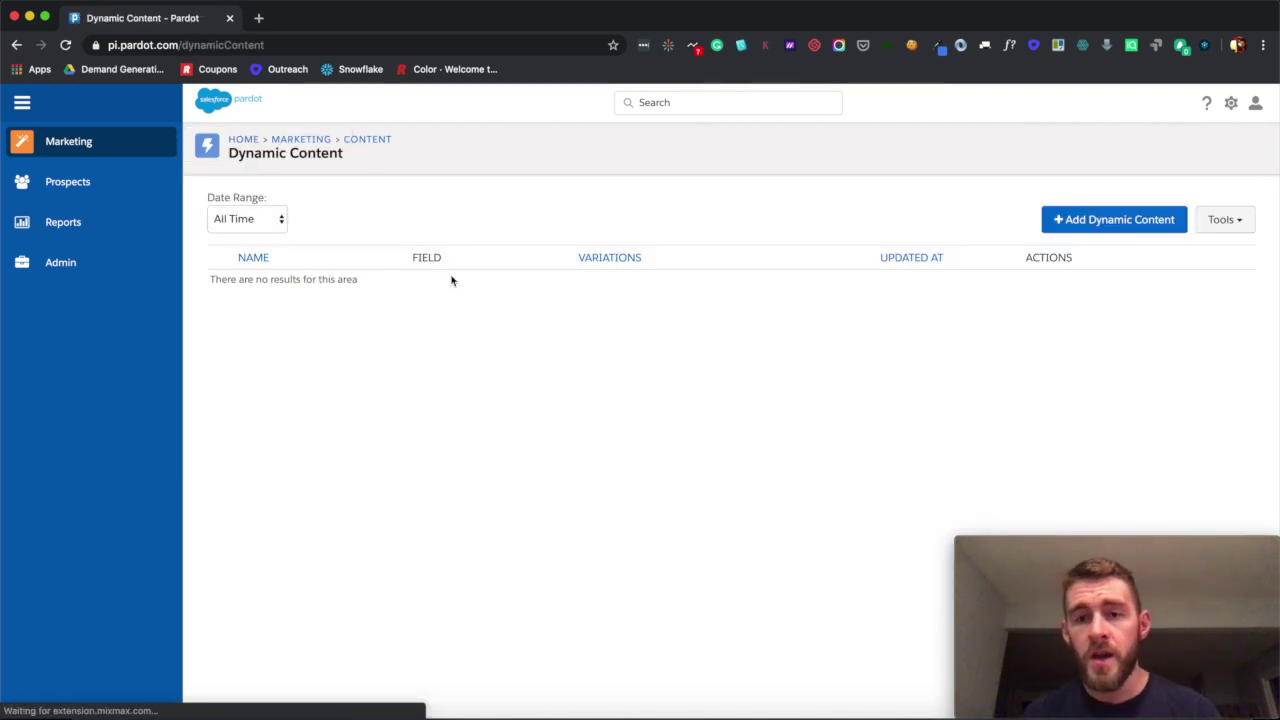
click(1080, 232)
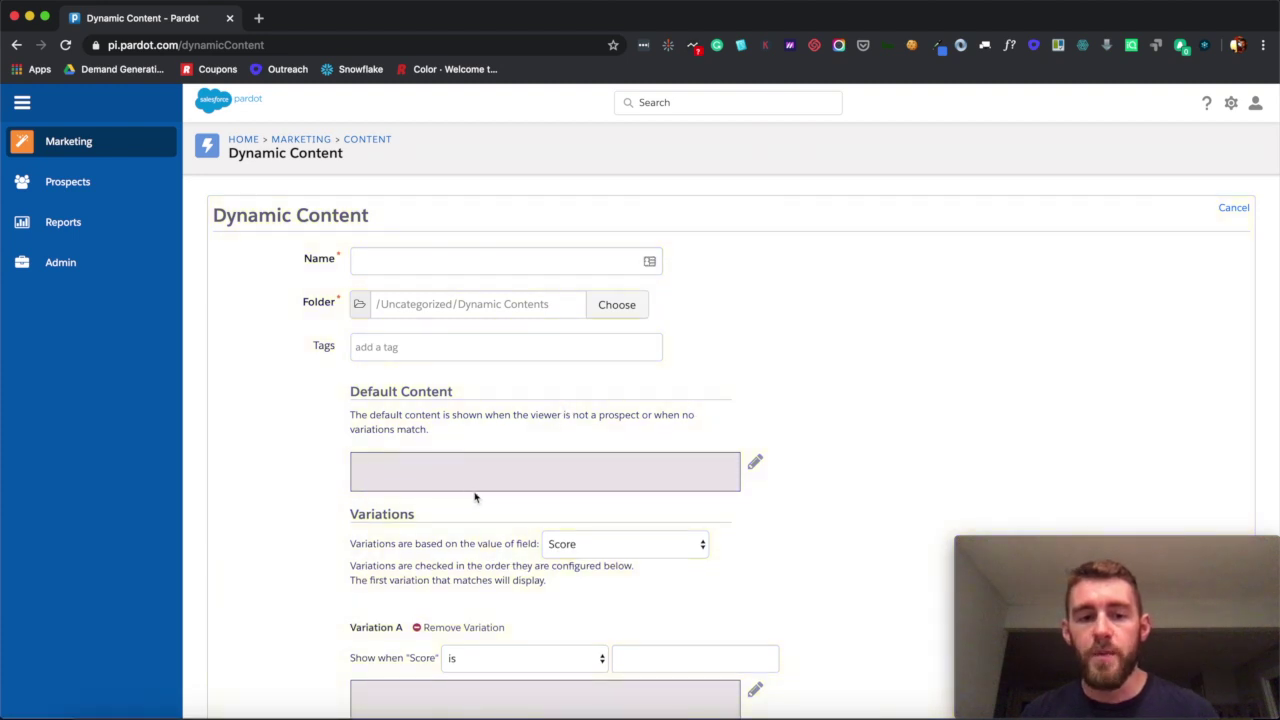
Step: Base the new dynamic content's variations on the City field and review the Variation A settings
click(612, 548)
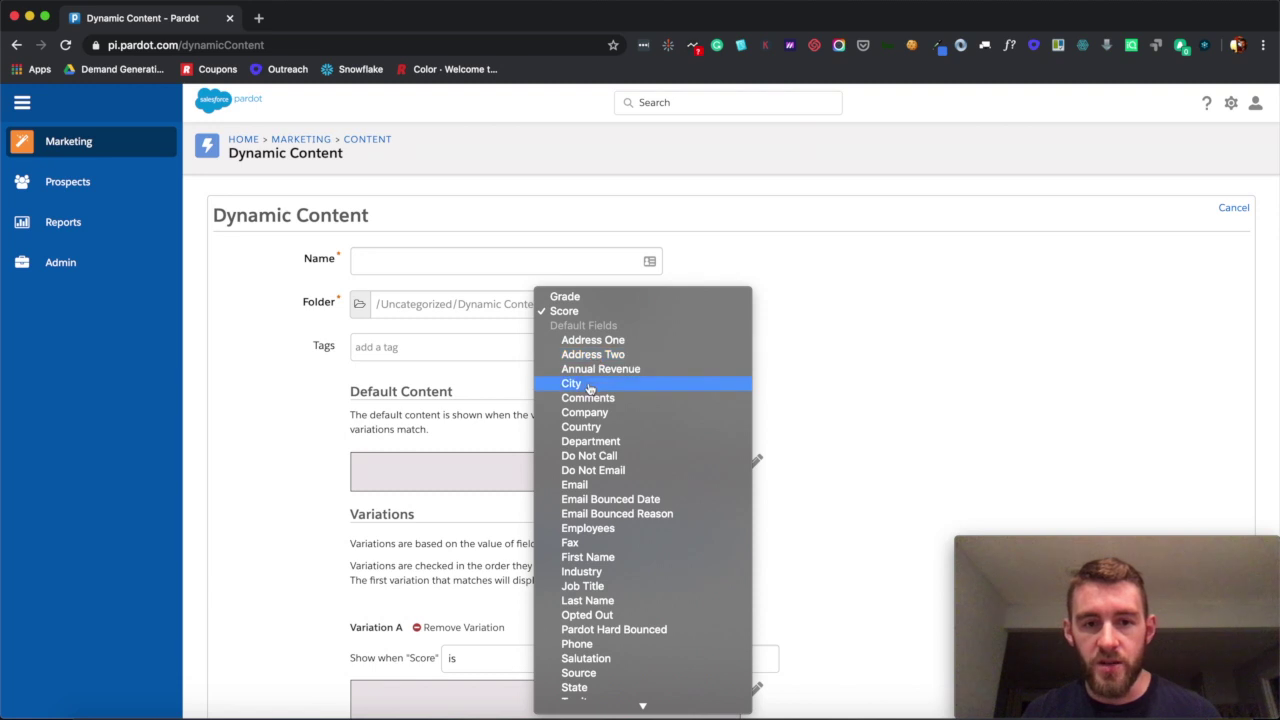
click(590, 384)
click(480, 475)
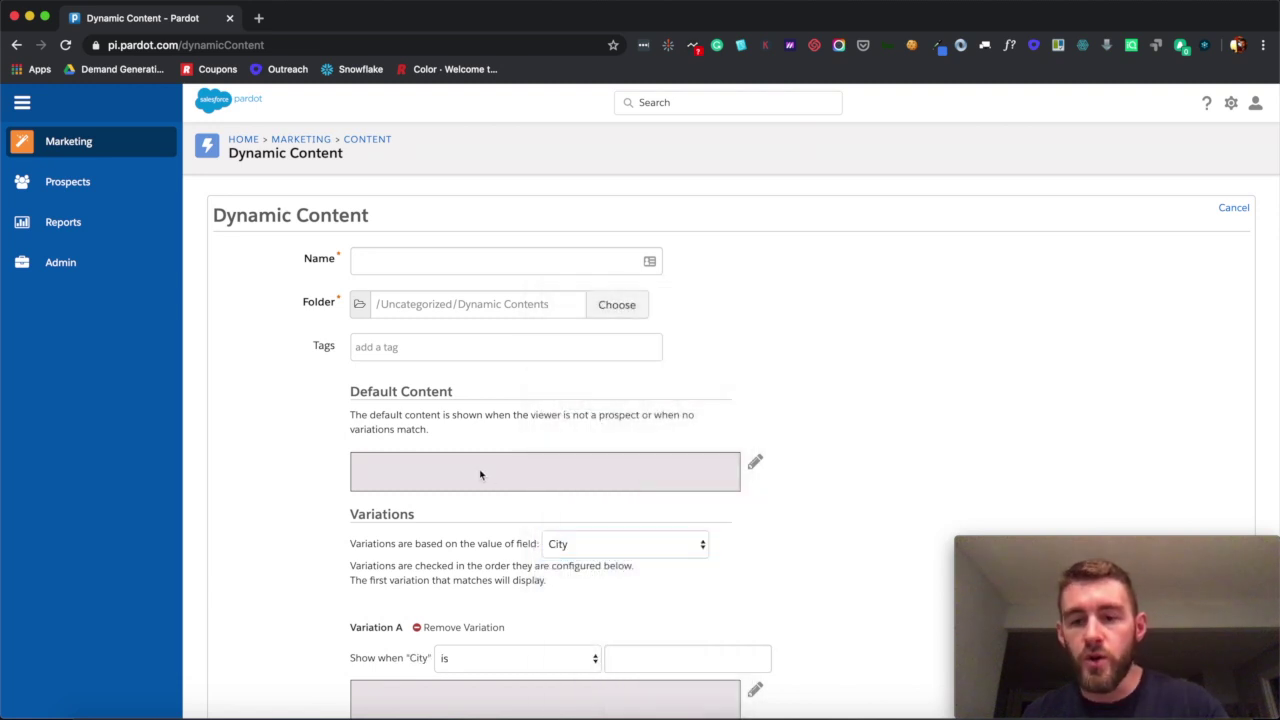
scroll(480, 475, down, 3)
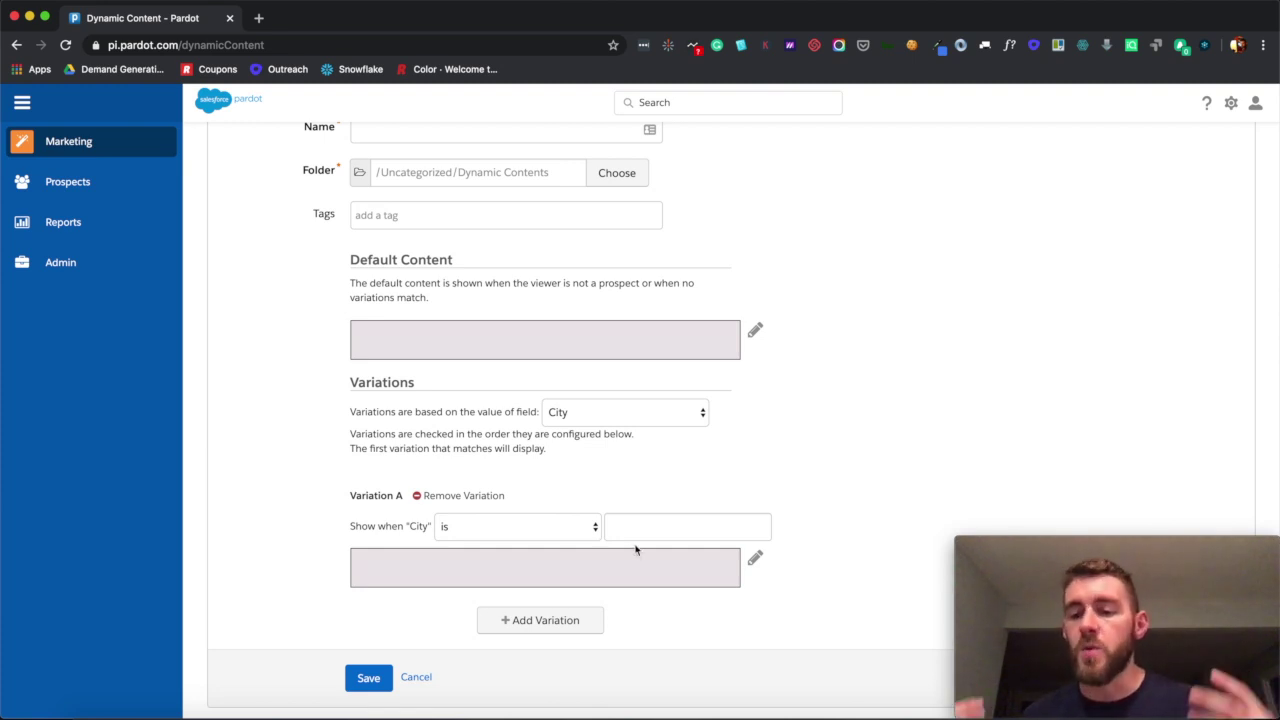
scroll(783, 346, up, 3)
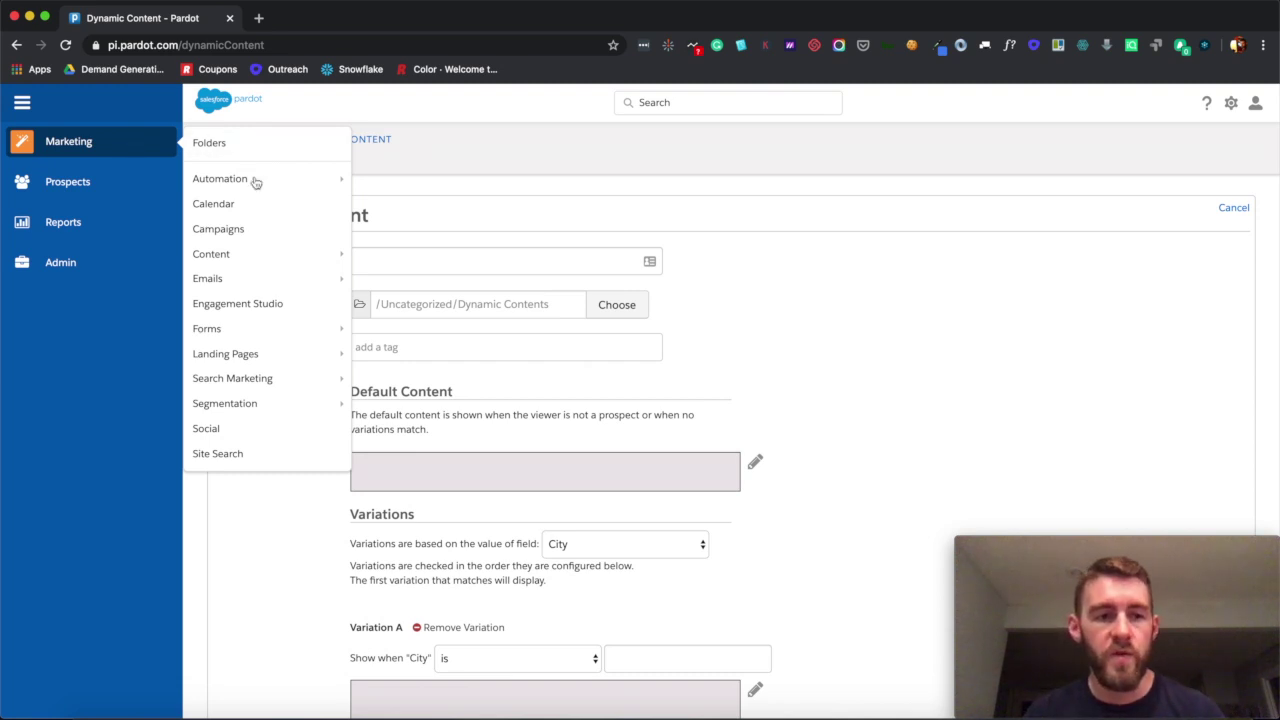
Step: Open Standard Form from the Forms list and review its form fields, completion actions and prospects
mouse_move(234, 287)
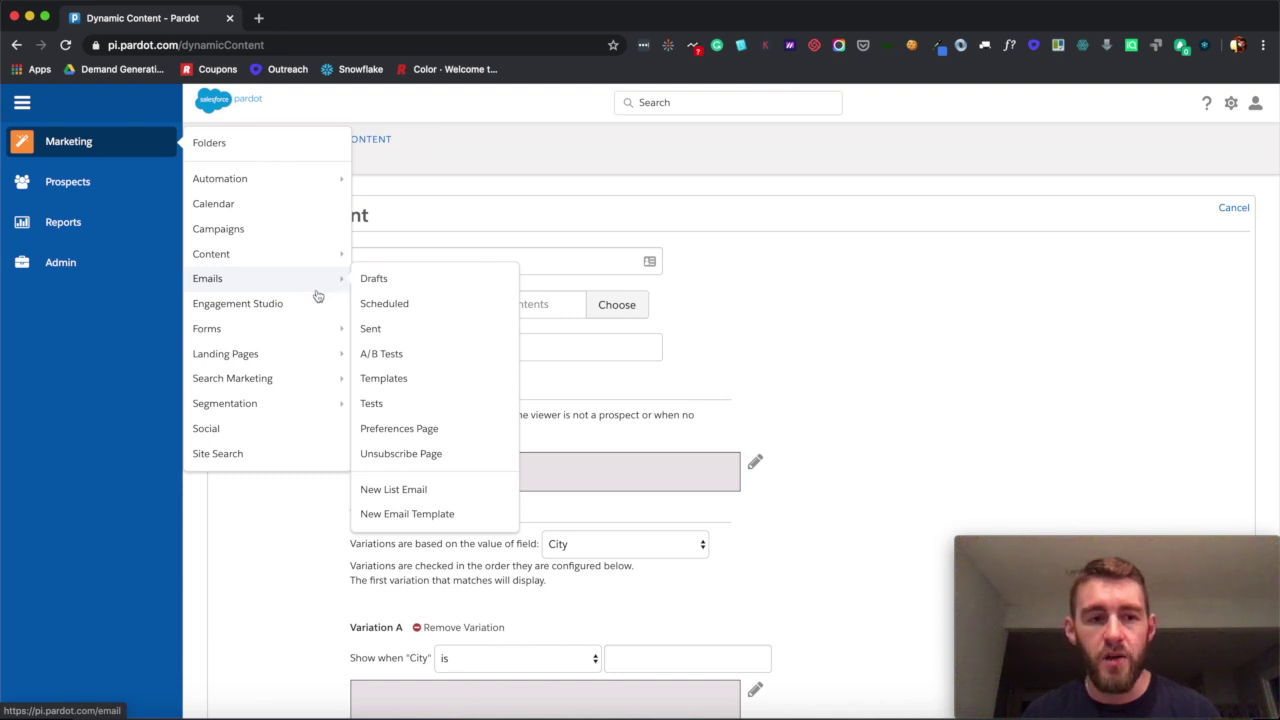
mouse_move(270, 332)
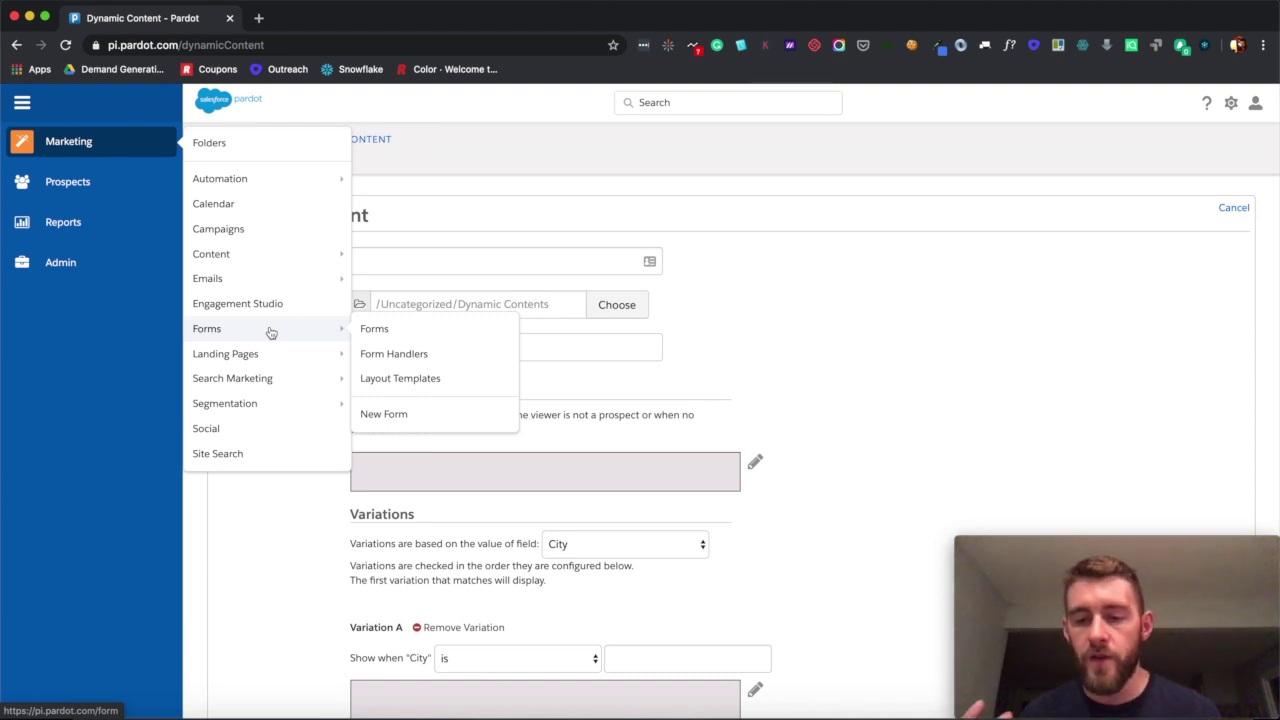
click(370, 330)
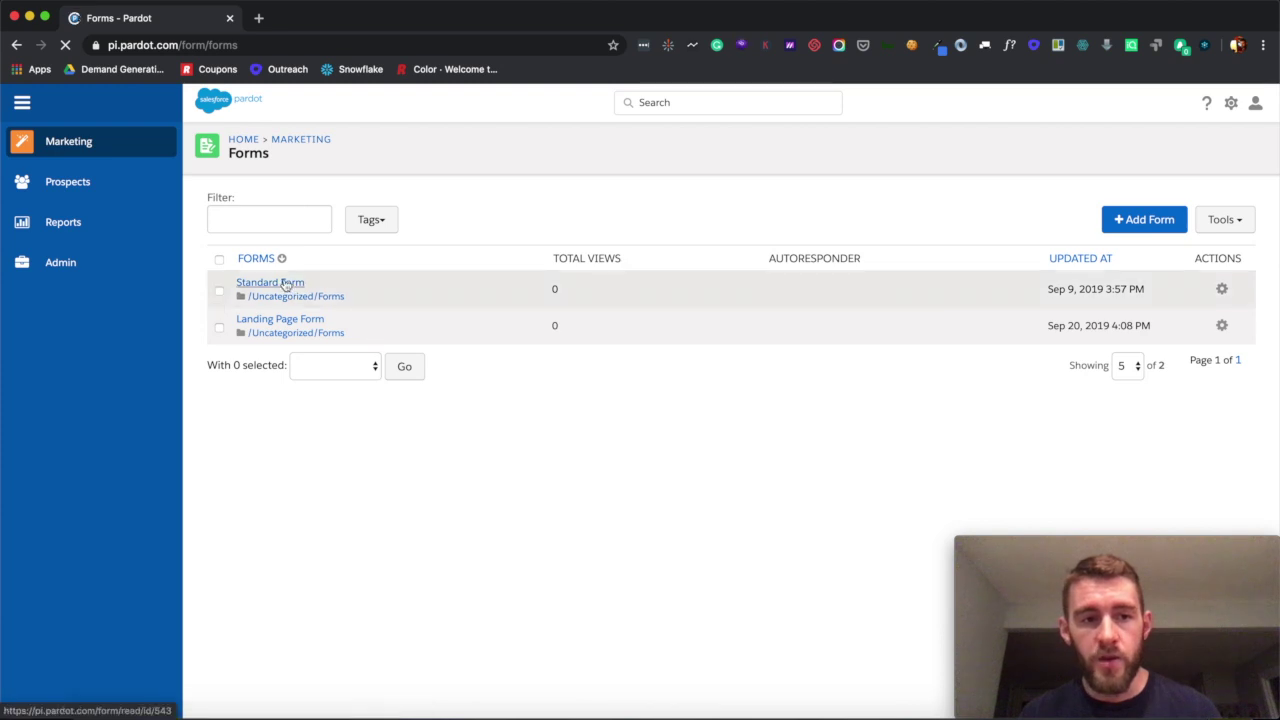
click(285, 284)
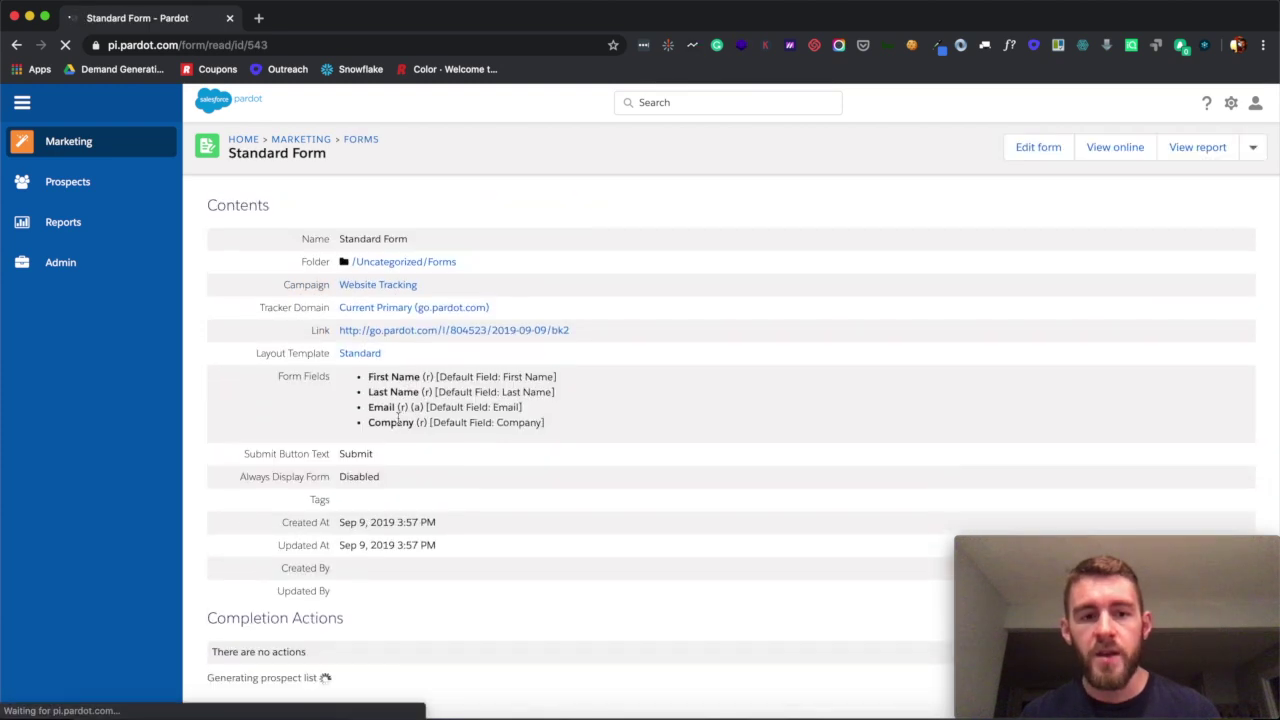
scroll(397, 418, down, 1)
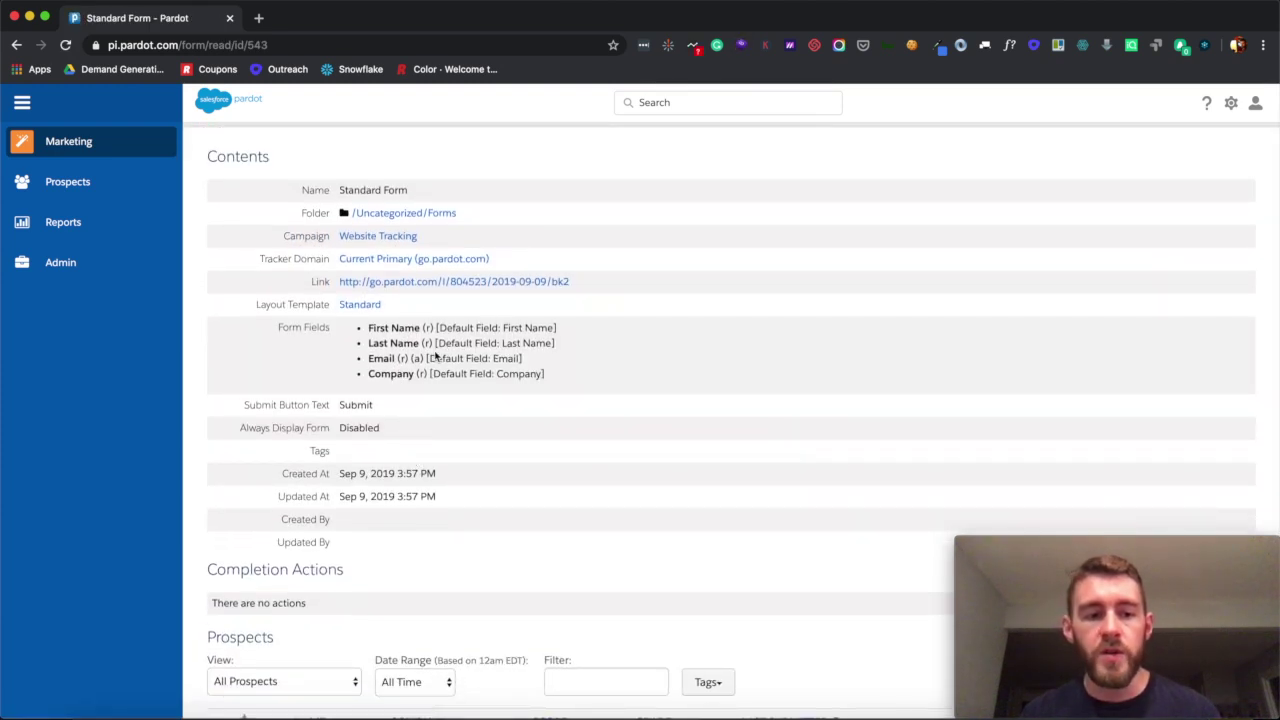
scroll(435, 355, down, 1)
scroll(369, 372, up, 2)
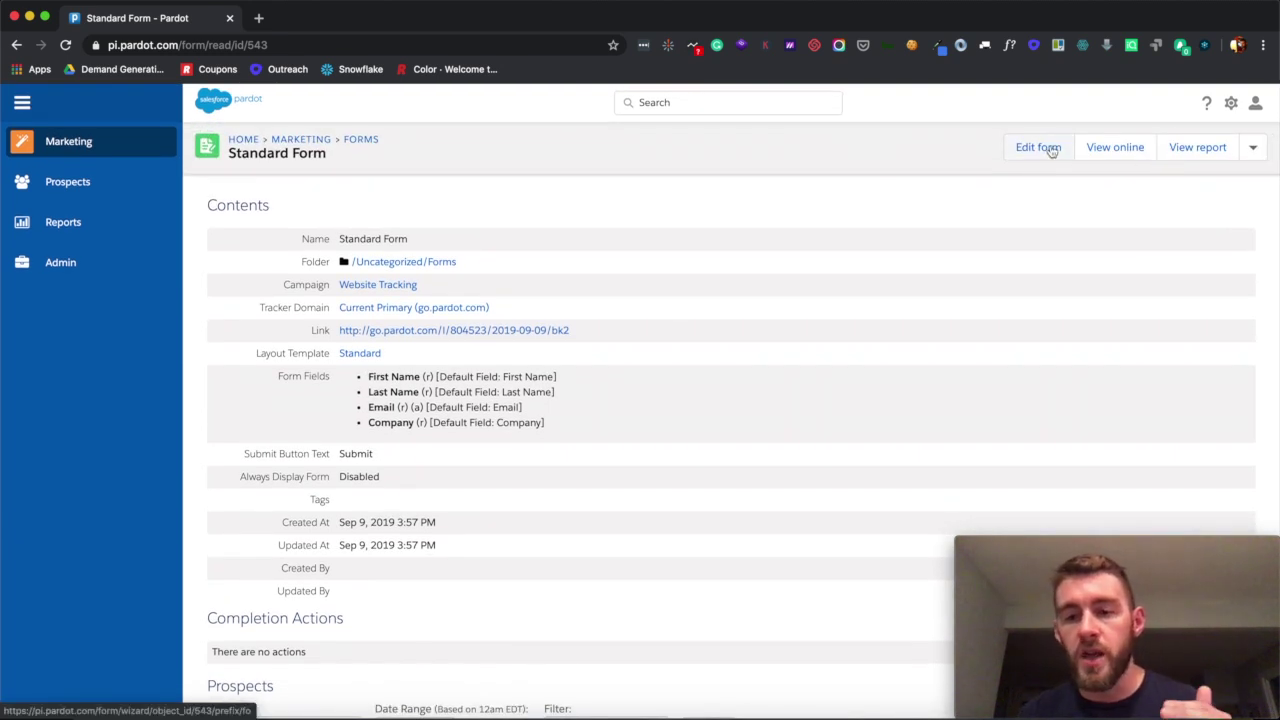
Step: Open the list of form handlers
mouse_move(100, 151)
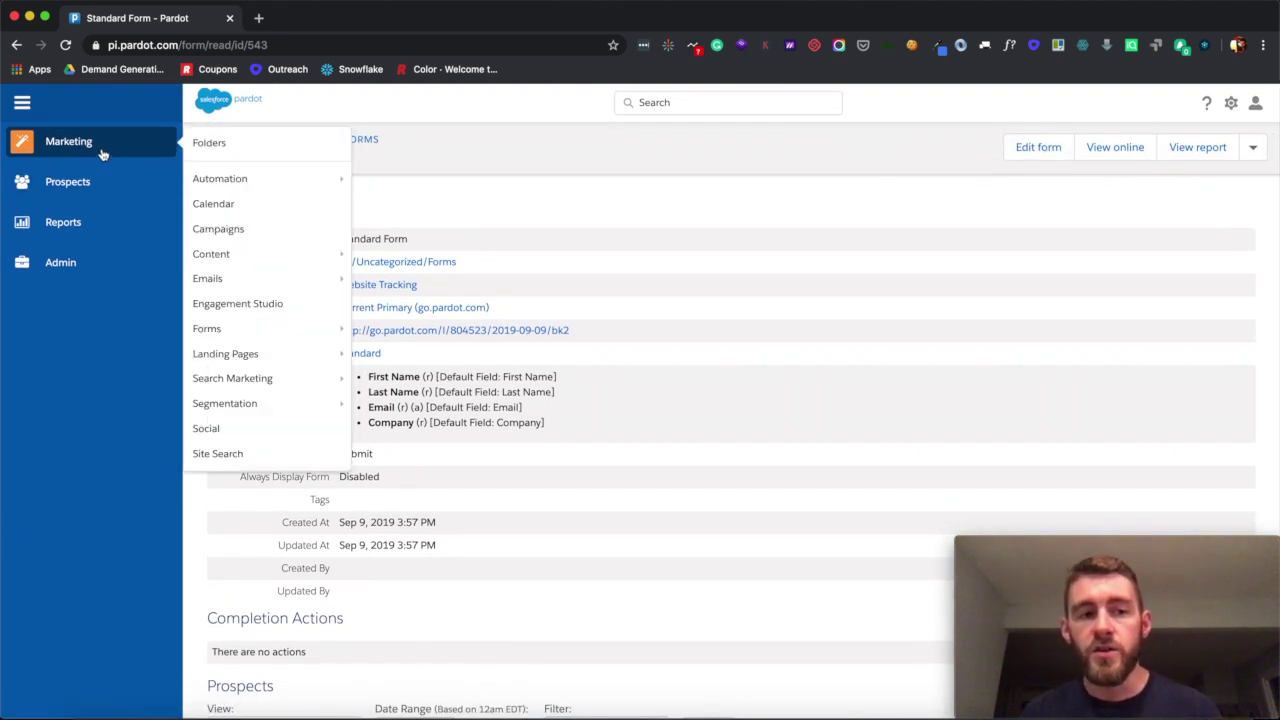
mouse_move(232, 328)
click(387, 357)
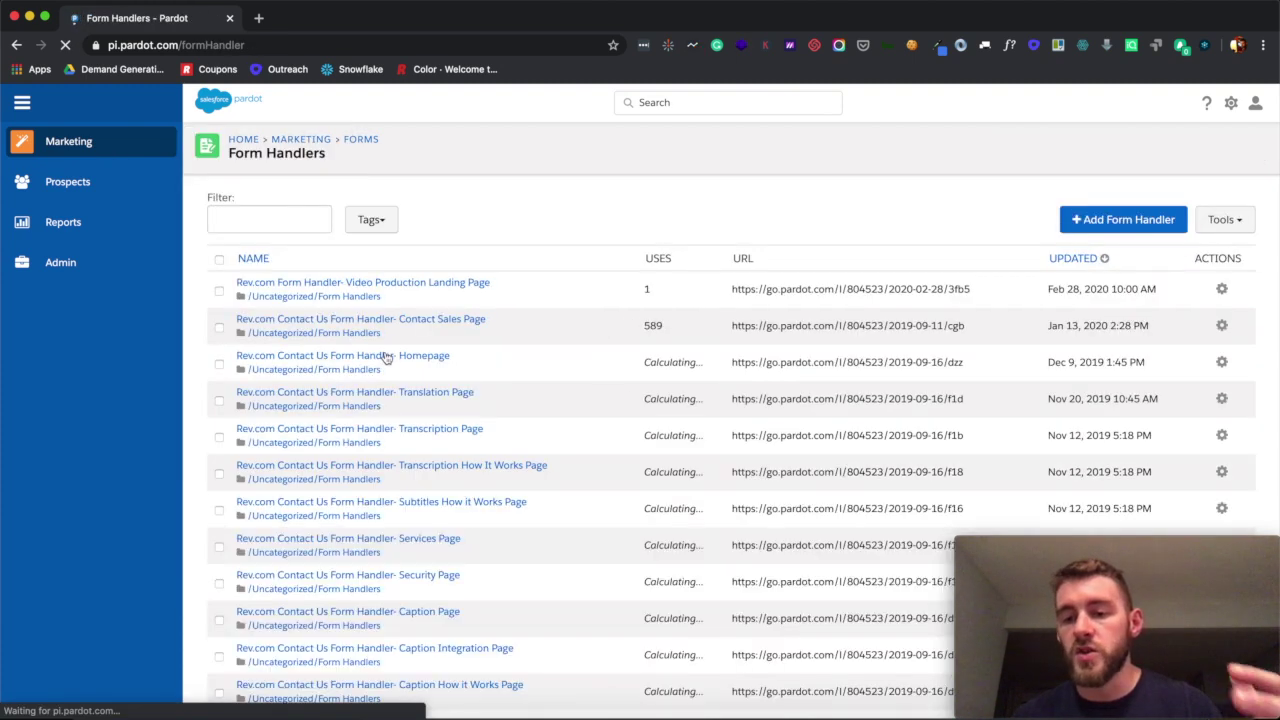
Step: Open Rev.com Form Handler- Video Production Landing Page and review its completion actions and form field mappings
click(404, 286)
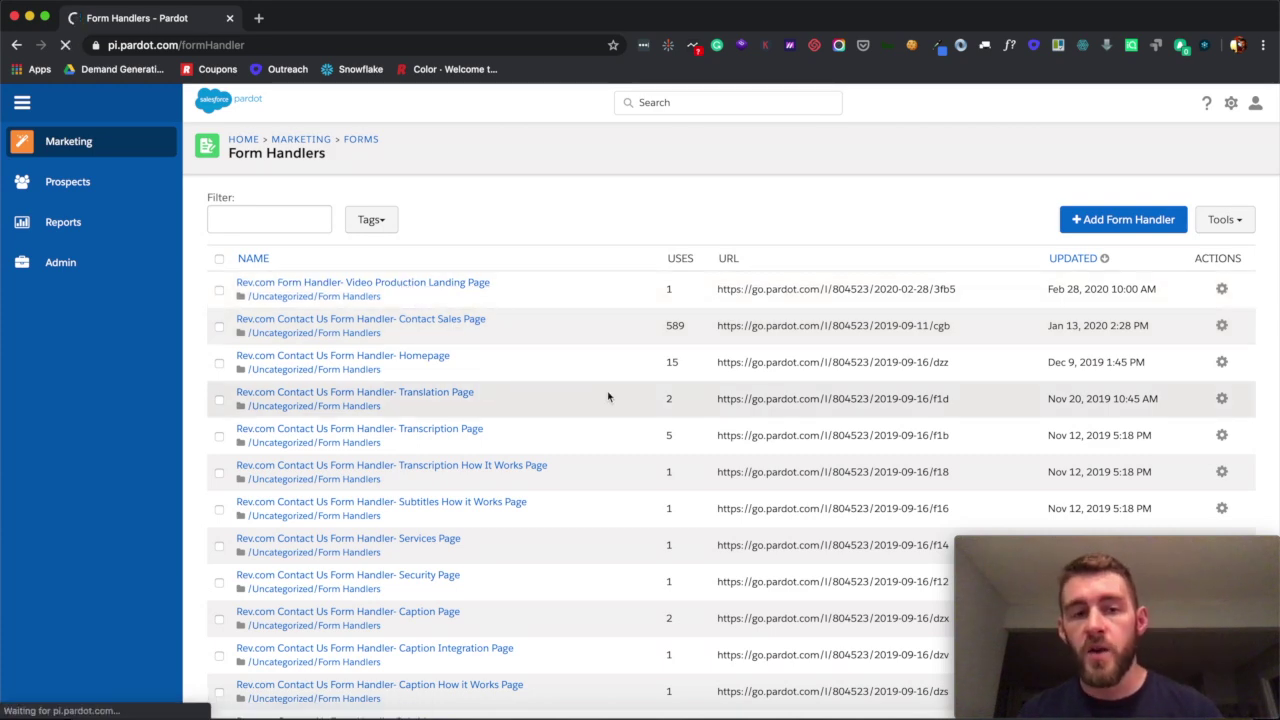
scroll(508, 433, down, 5)
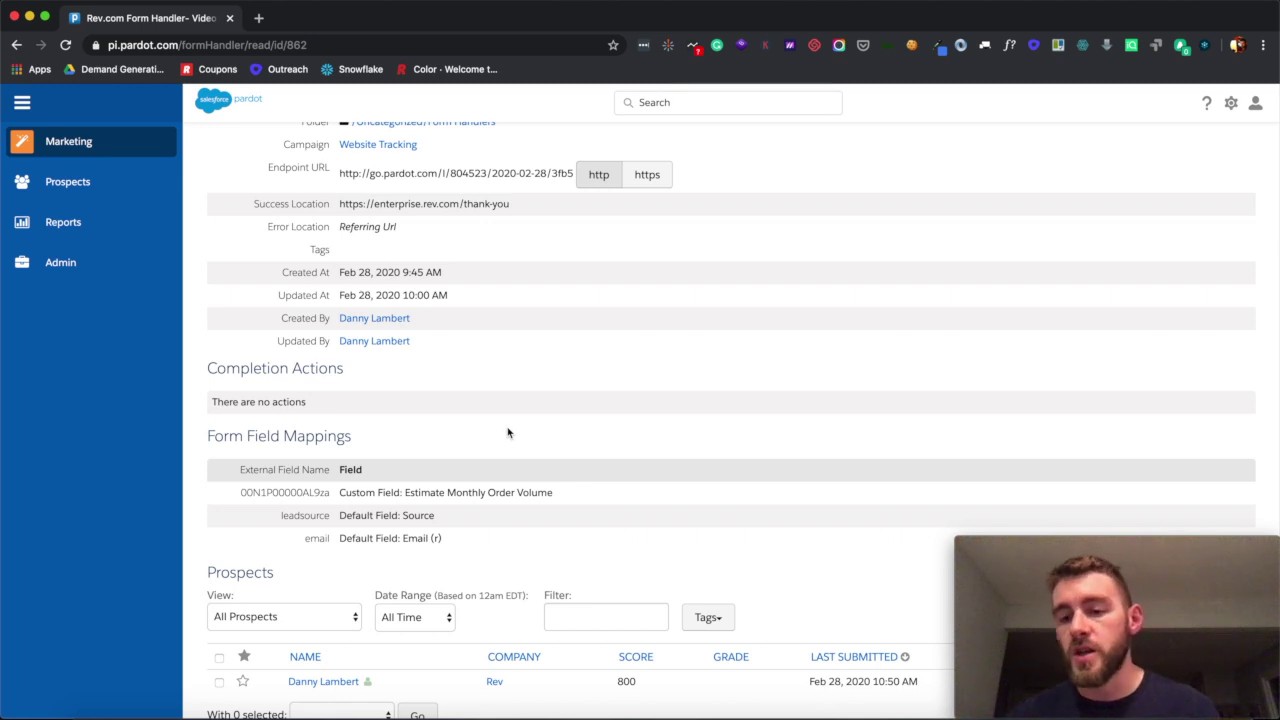
scroll(470, 455, up, 1)
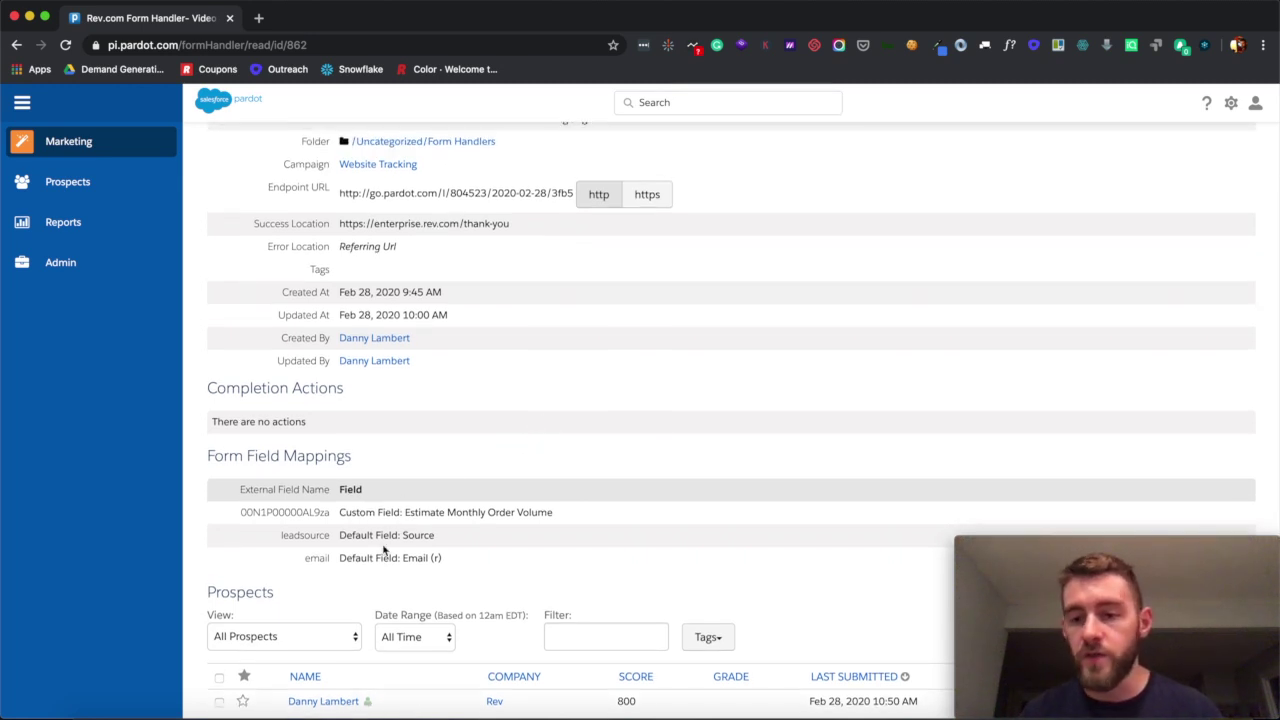
scroll(383, 548, up, 3)
Step: Show the form handler's endpoint URL in its https version and highlight the whole URL
click(637, 318)
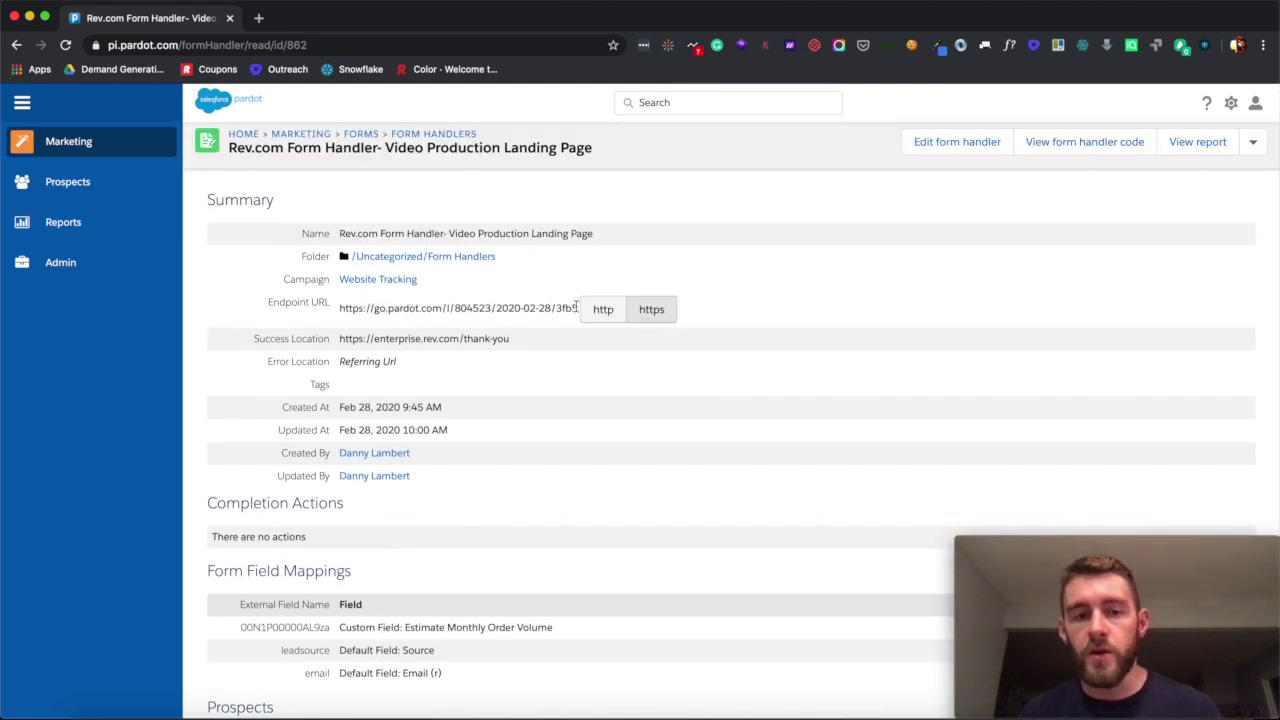
drag(576, 307, 340, 310)
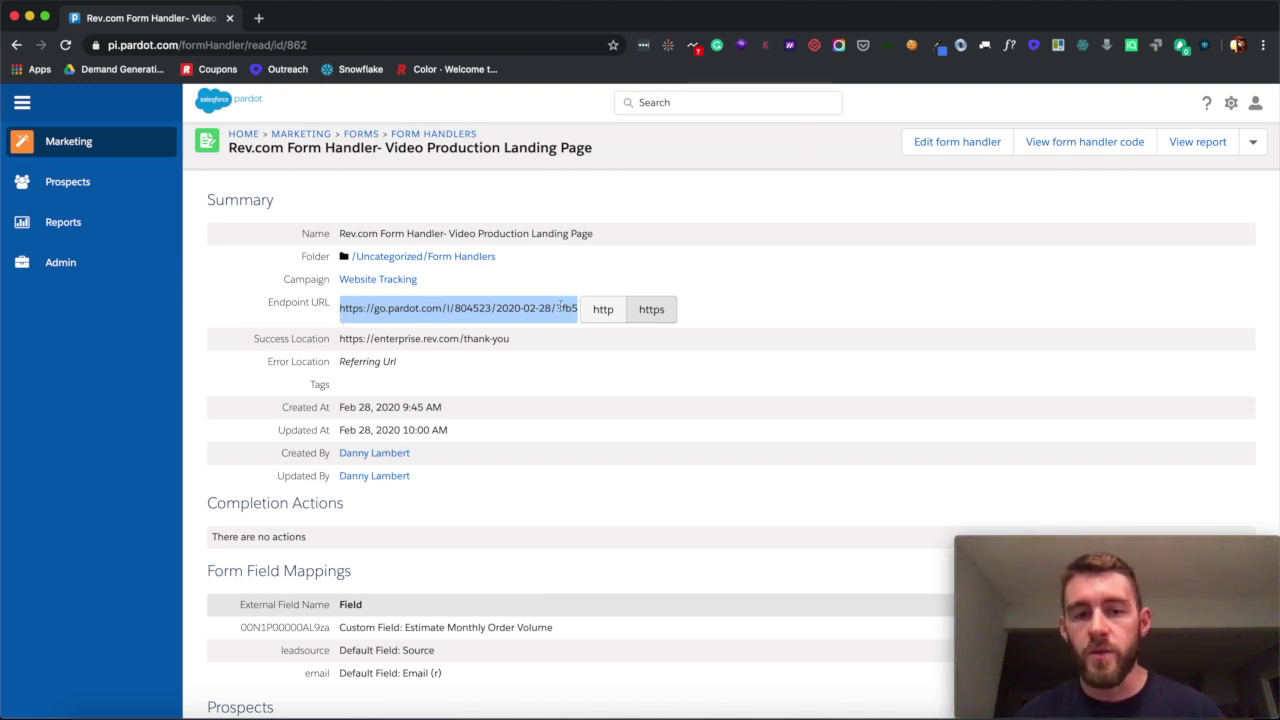
click(575, 305)
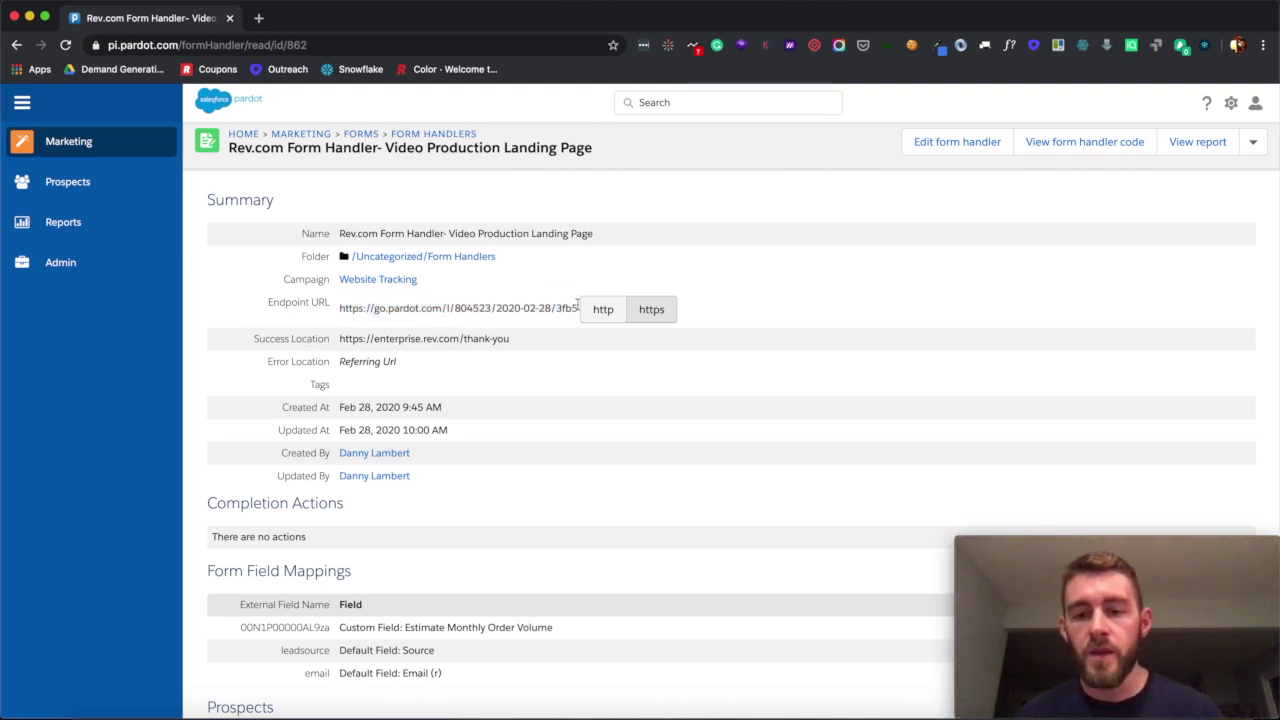
drag(577, 305, 343, 302)
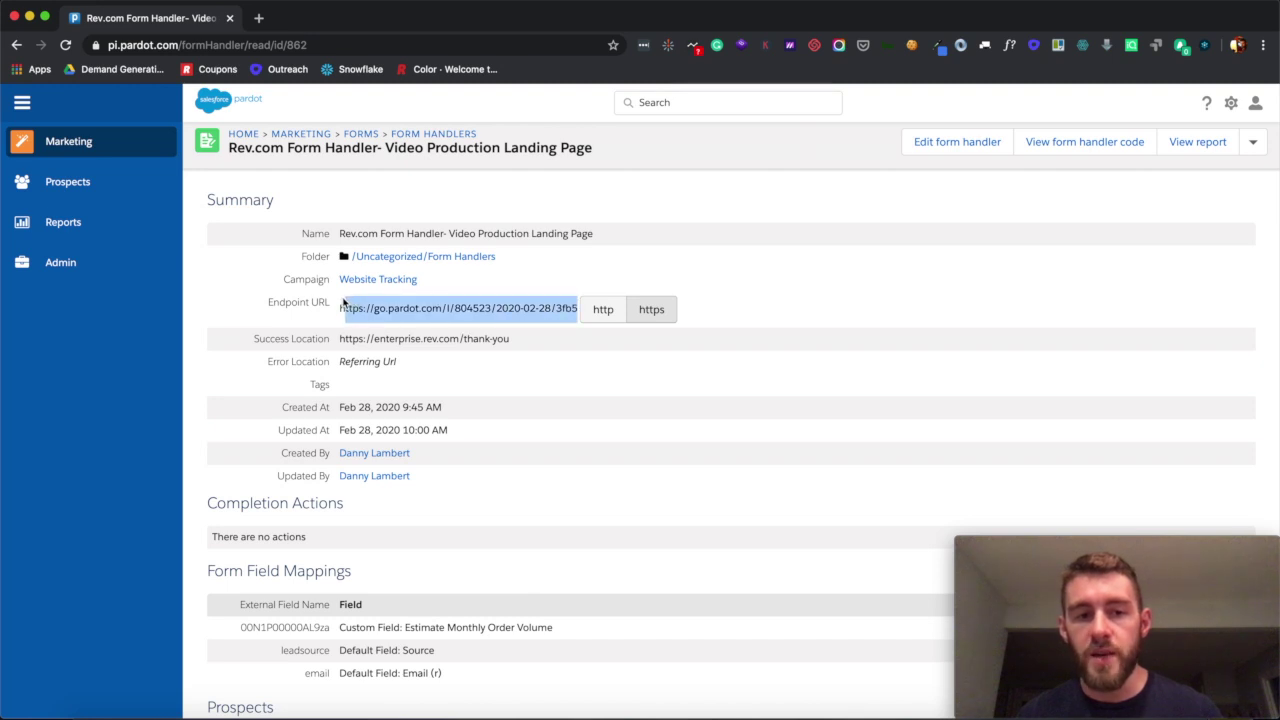
scroll(366, 456, down, 3)
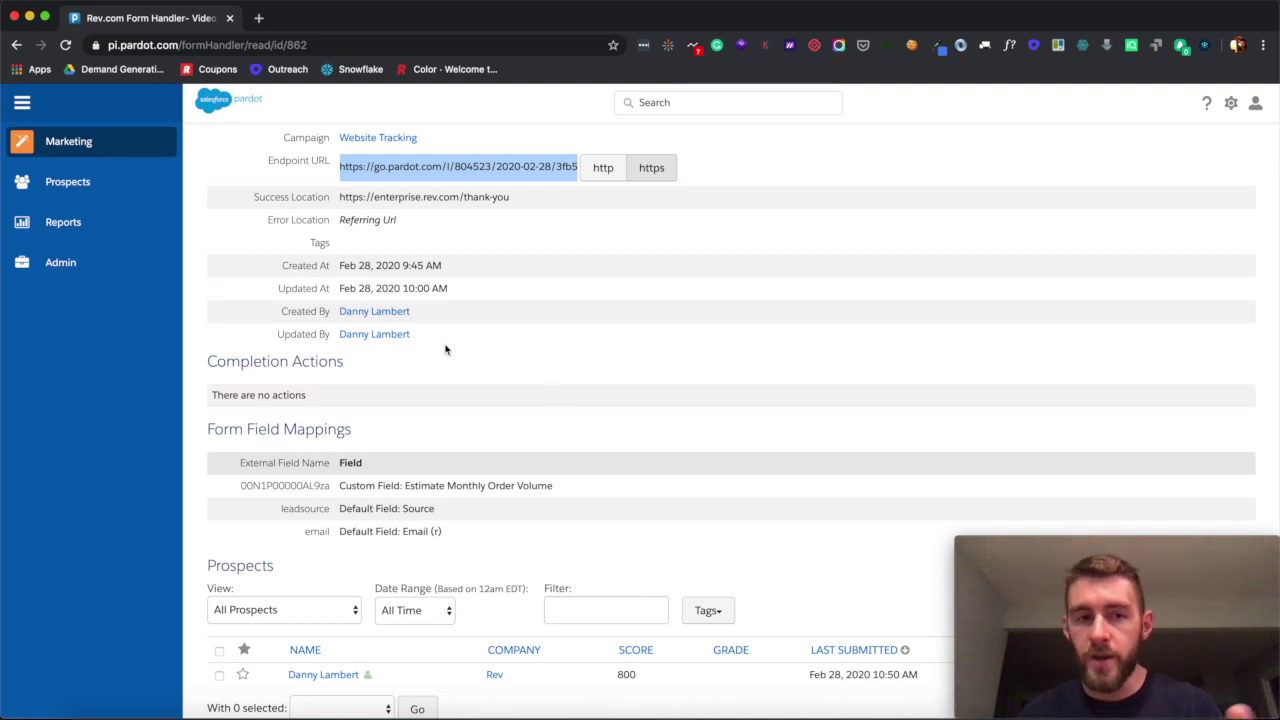
scroll(446, 349, up, 2)
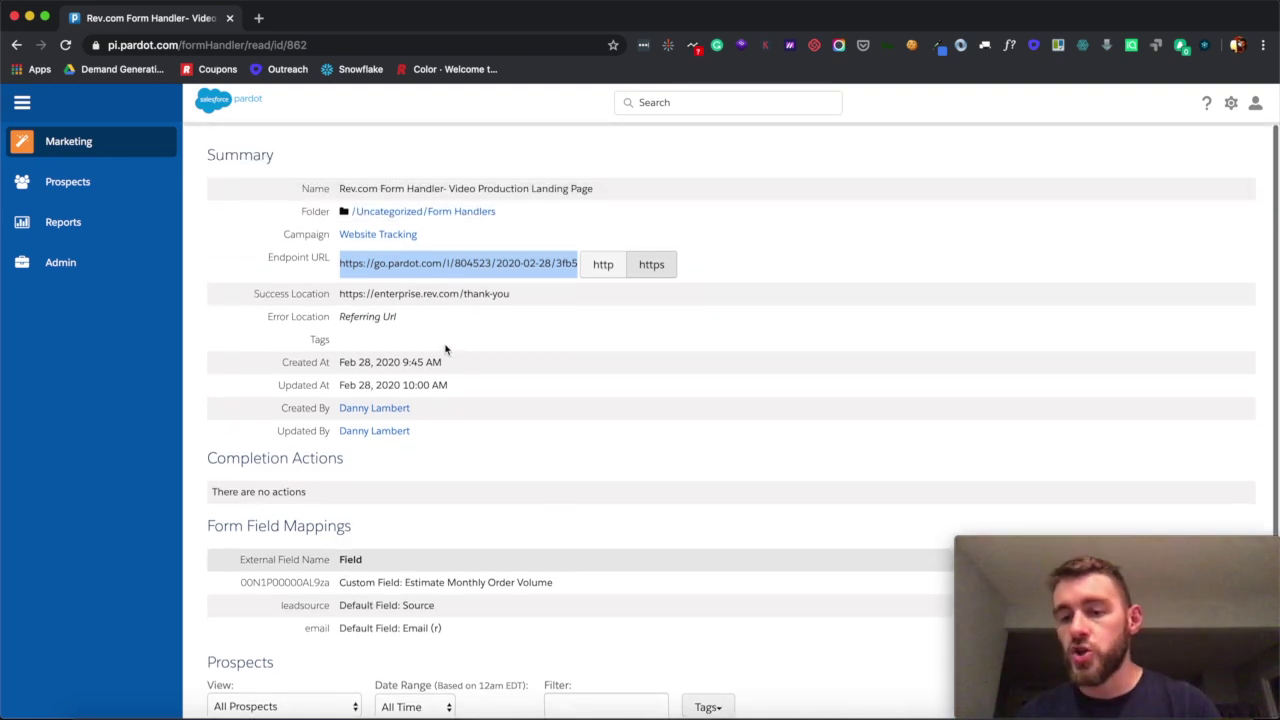
scroll(446, 349, up, 1)
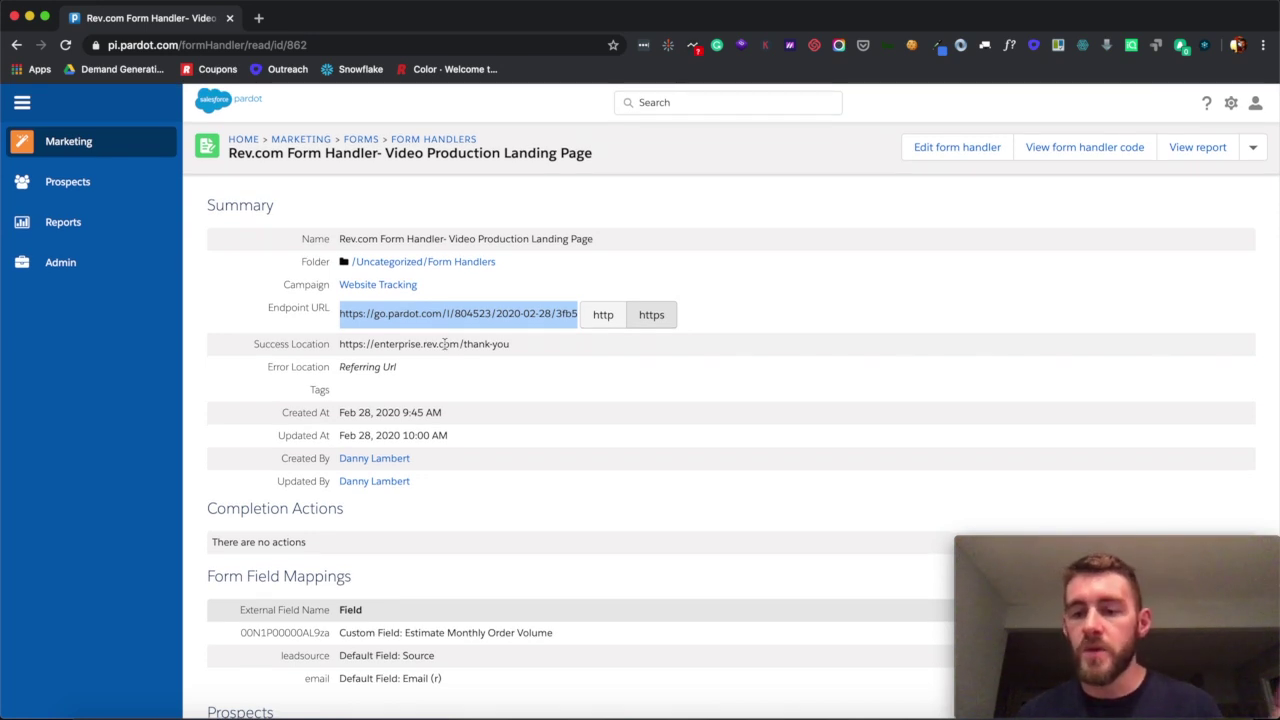
Step: Open the Landing Pages list and view the live Case Studies LP page in a new browser tab
mouse_move(82, 140)
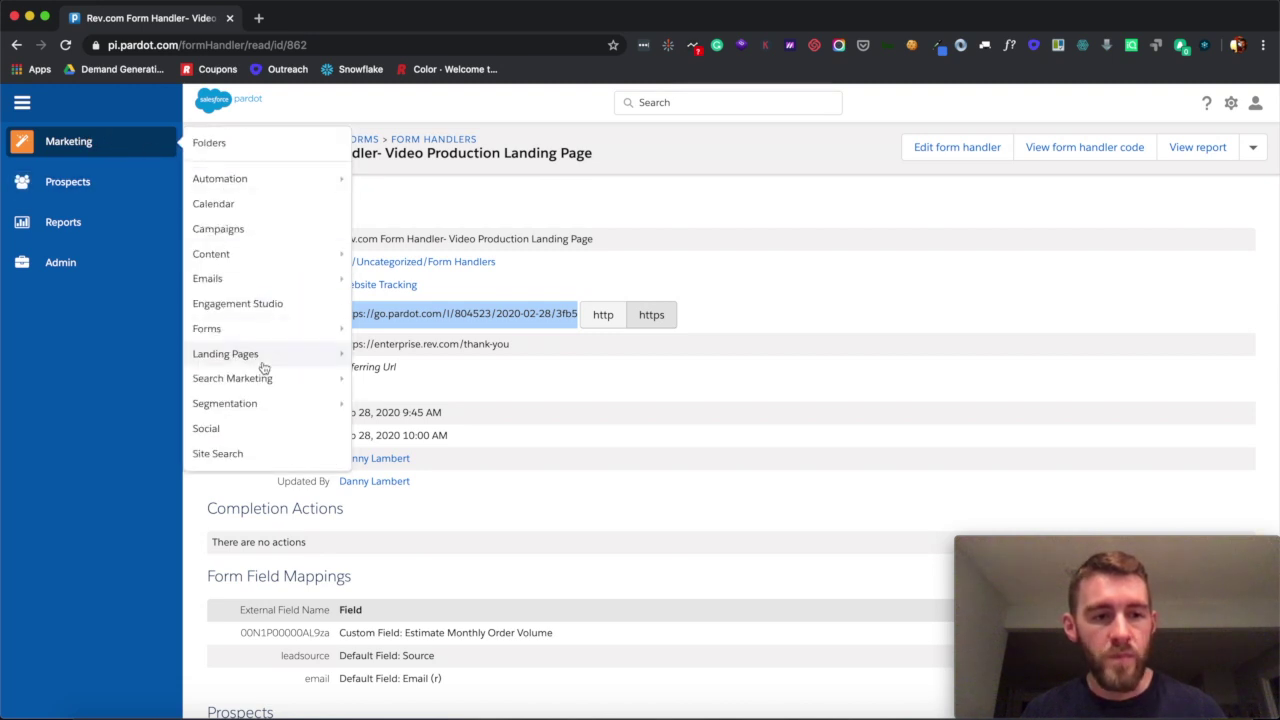
mouse_move(262, 360)
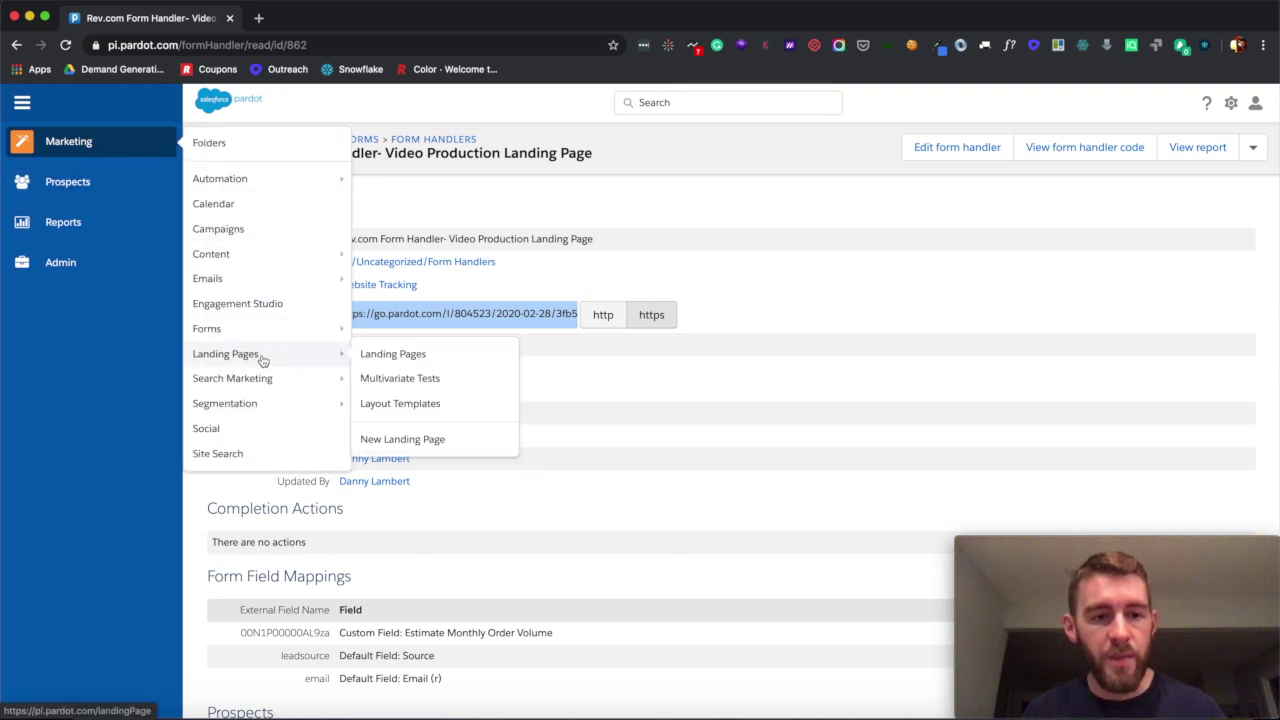
click(380, 357)
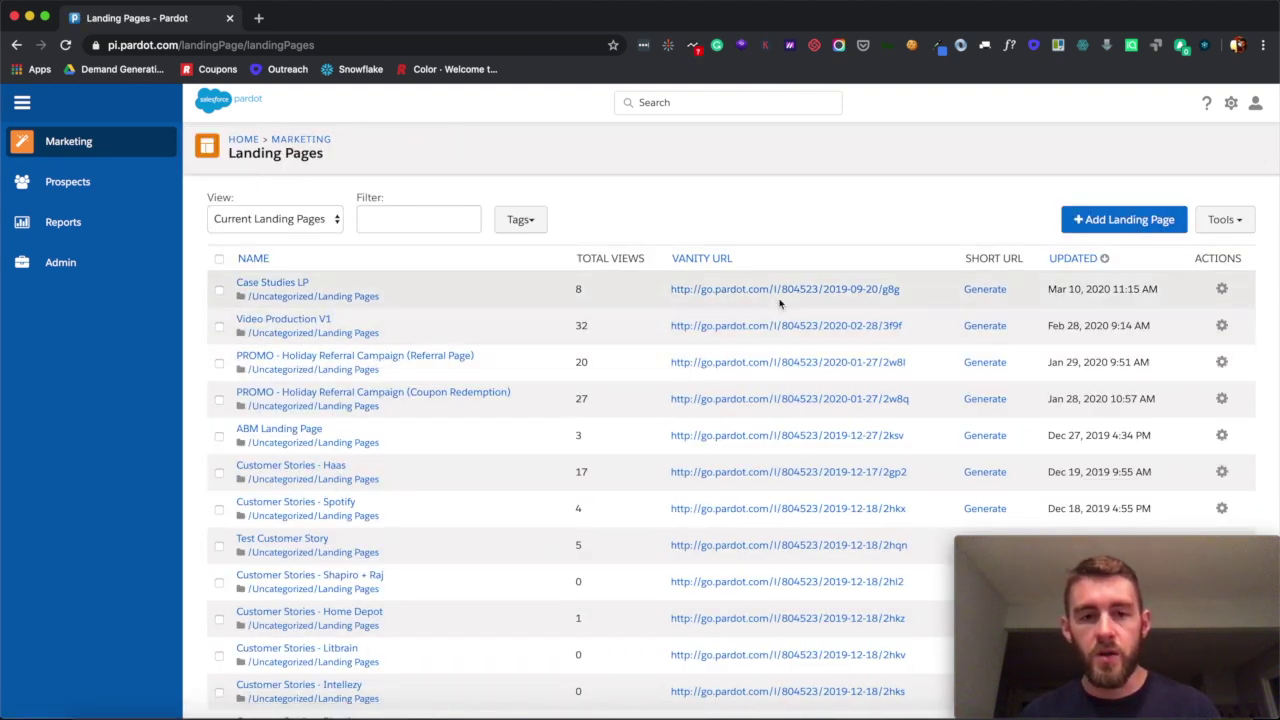
super+click(765, 292)
click(326, 19)
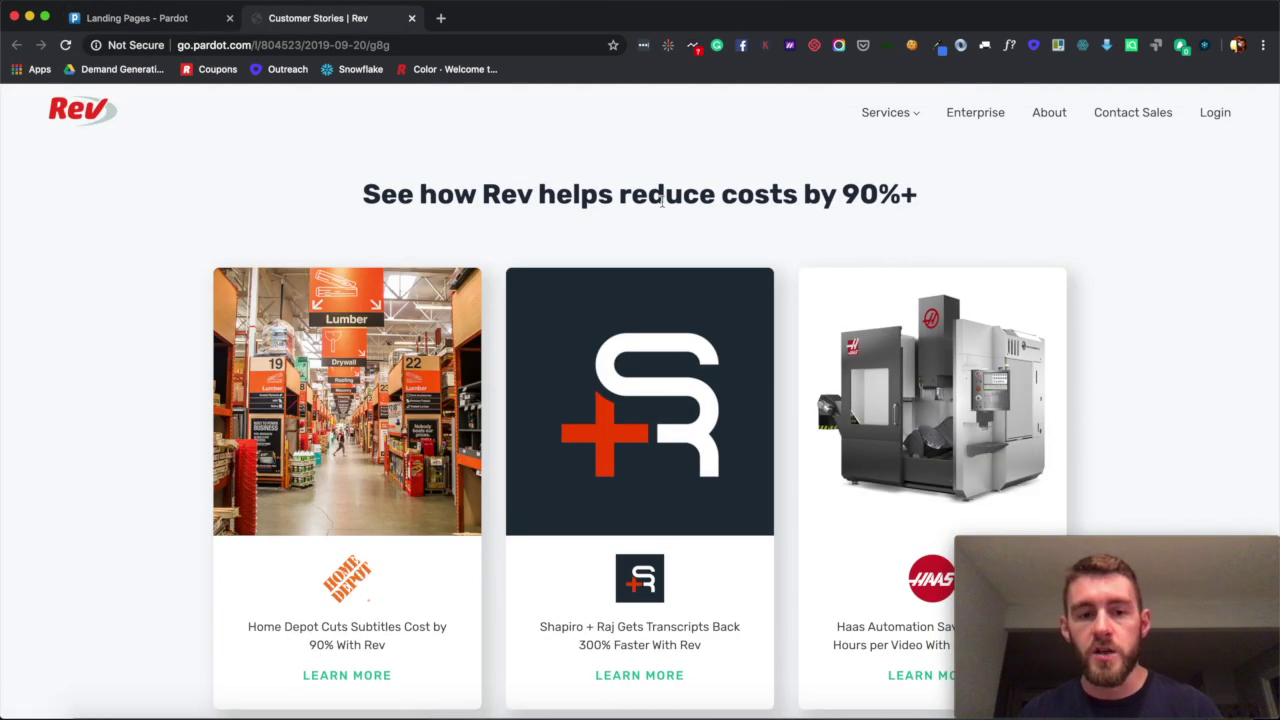
scroll(662, 200, down, 2)
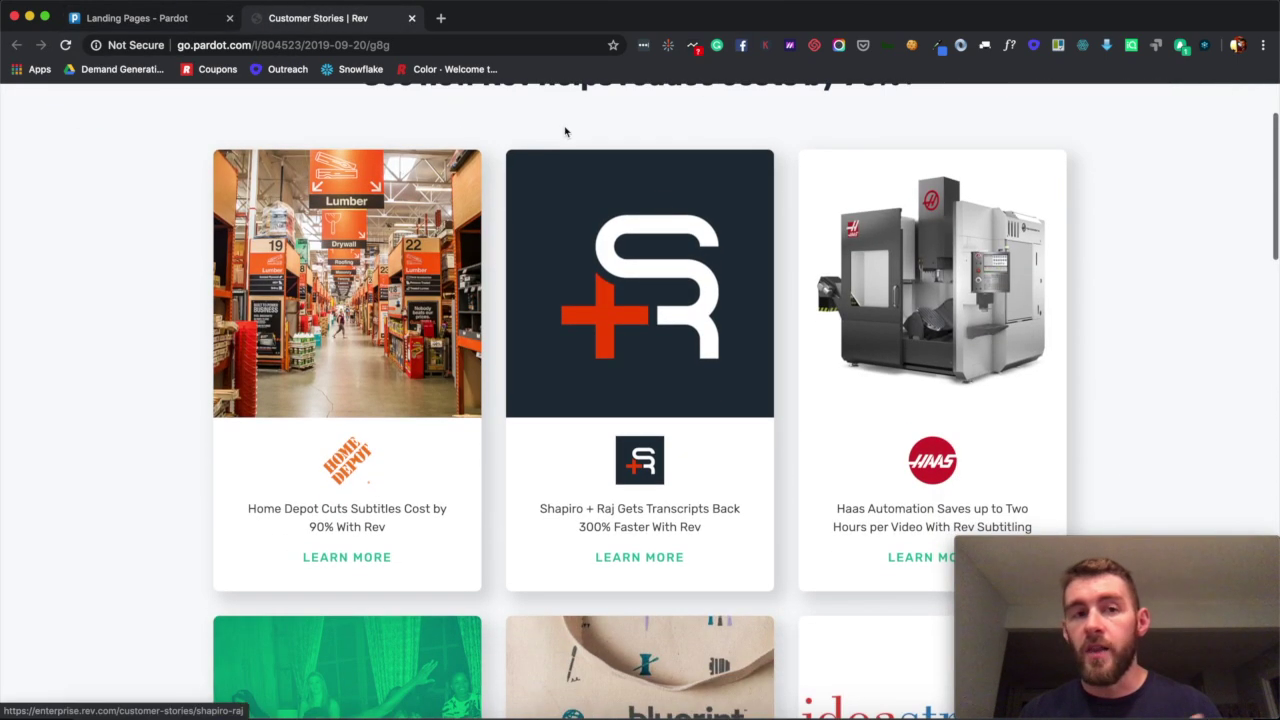
Step: Return to Pardot and reopen the Landing Pages list
click(183, 17)
mouse_move(128, 141)
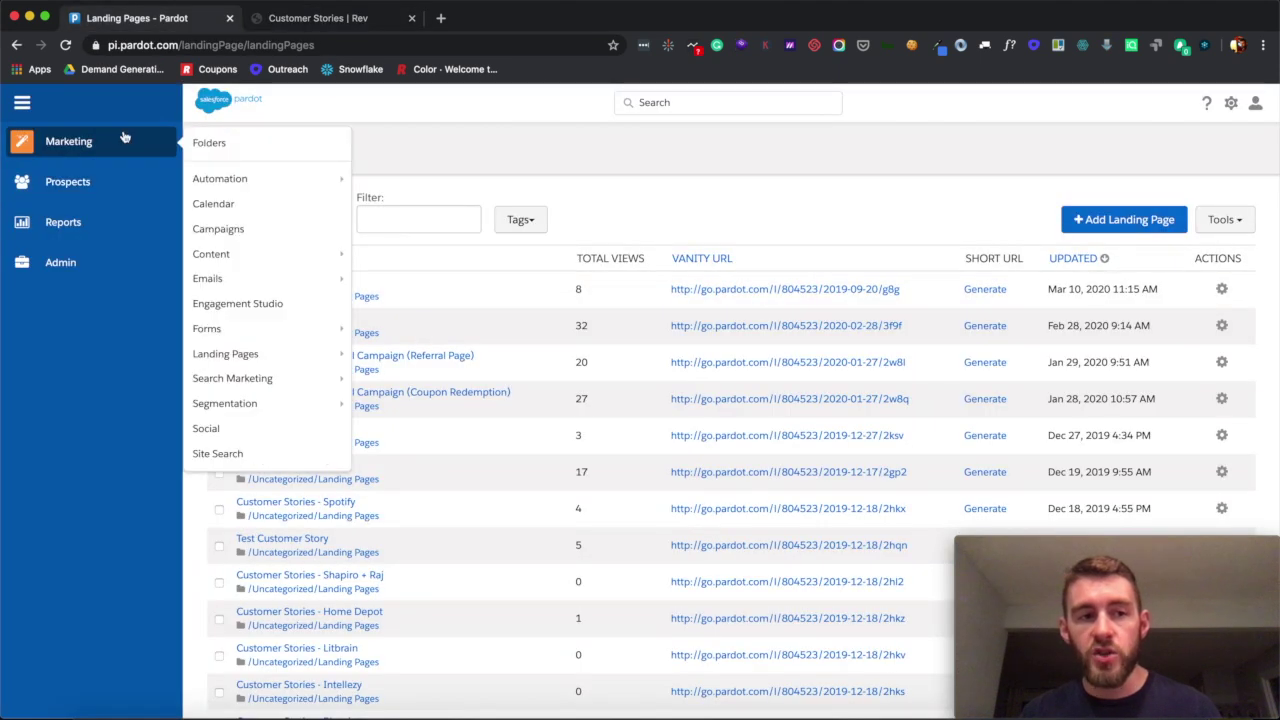
mouse_move(286, 353)
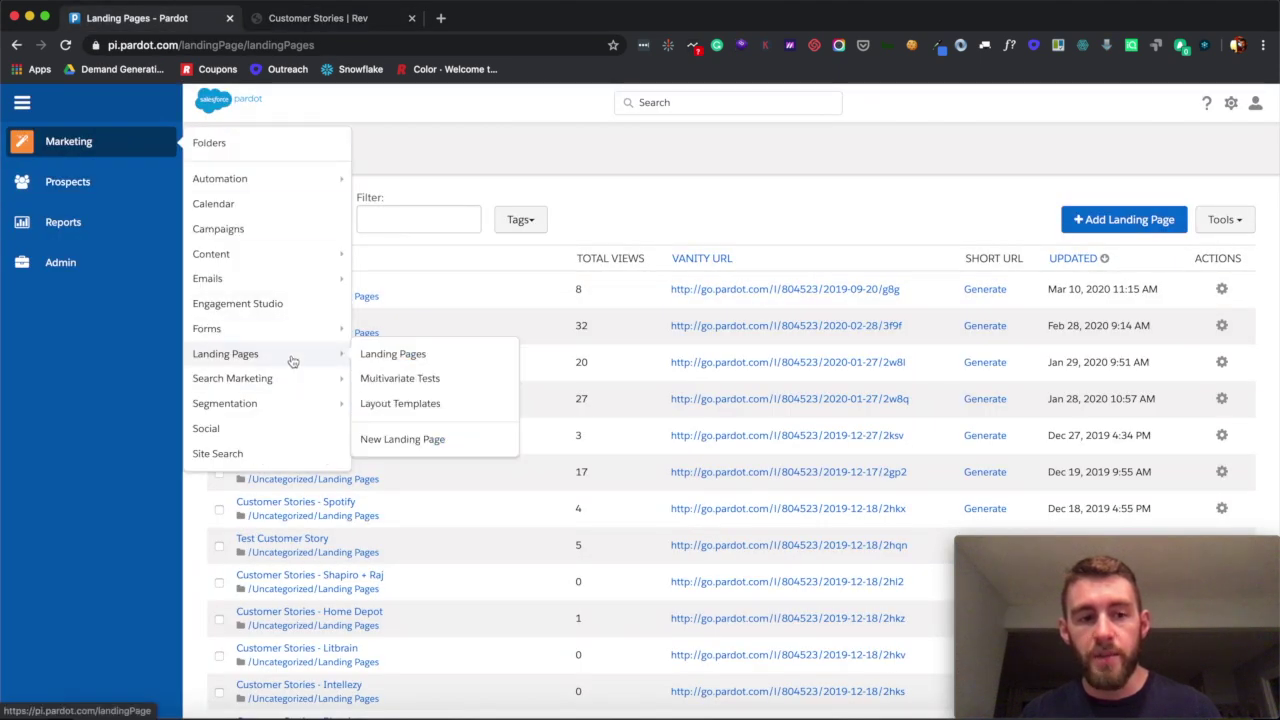
click(404, 354)
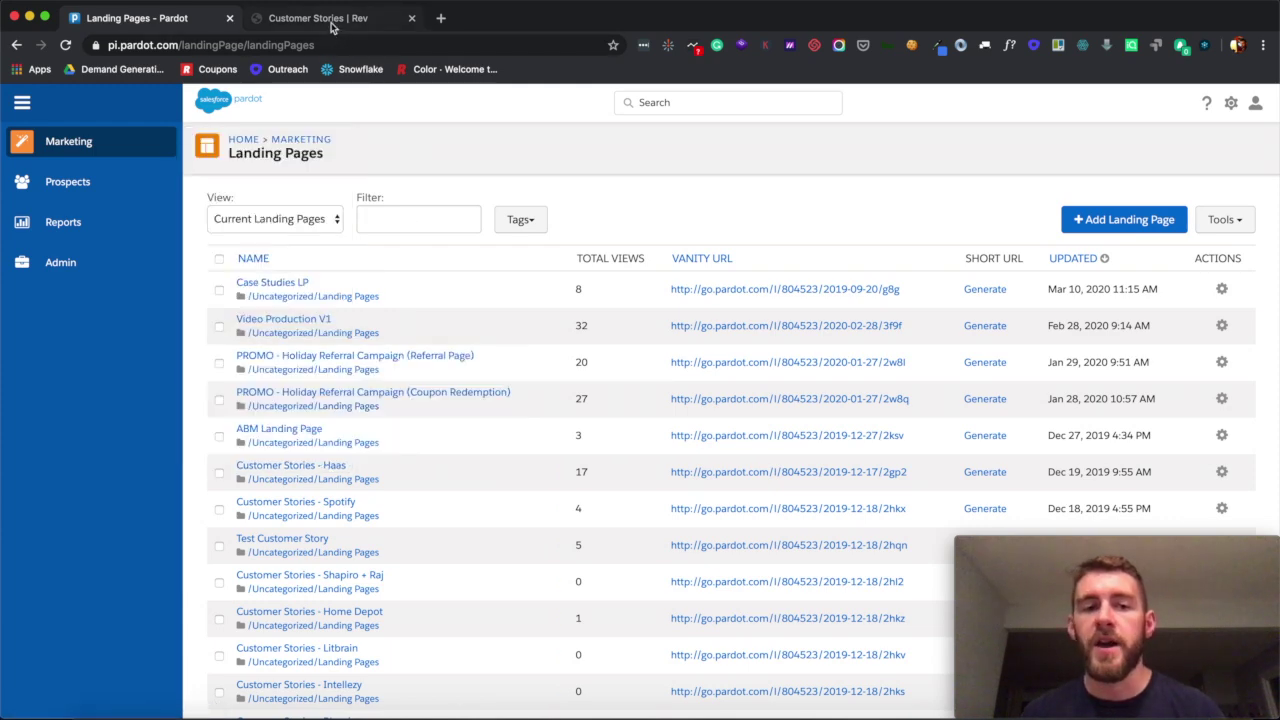
Step: Switch back to the live Customer Stories page and look over its heading and customer story cards
click(333, 22)
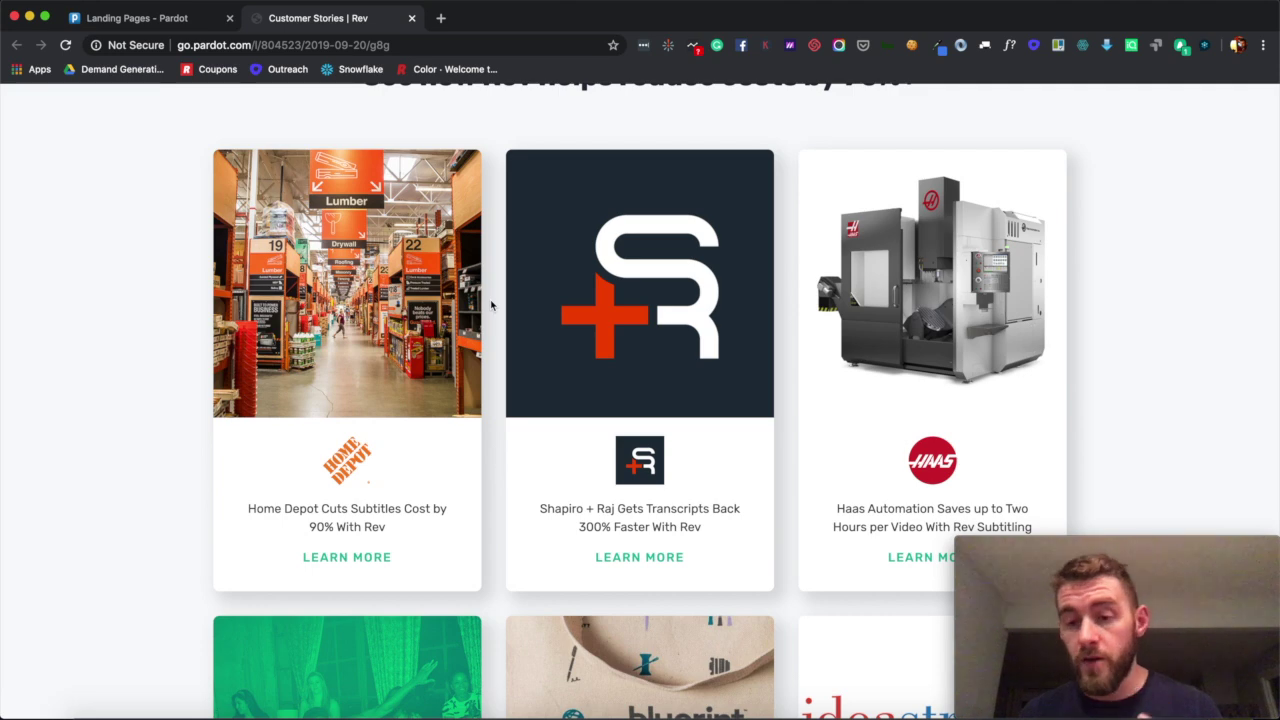
scroll(491, 305, up, 3)
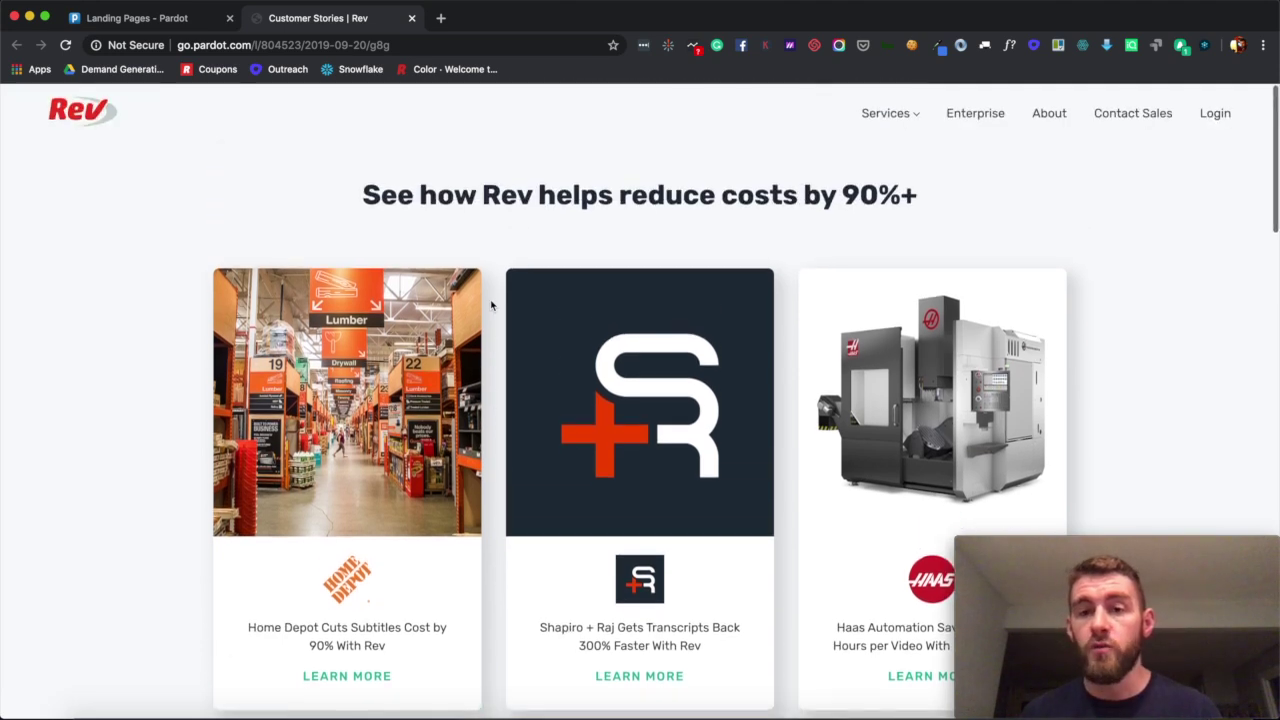
scroll(491, 305, down, 5)
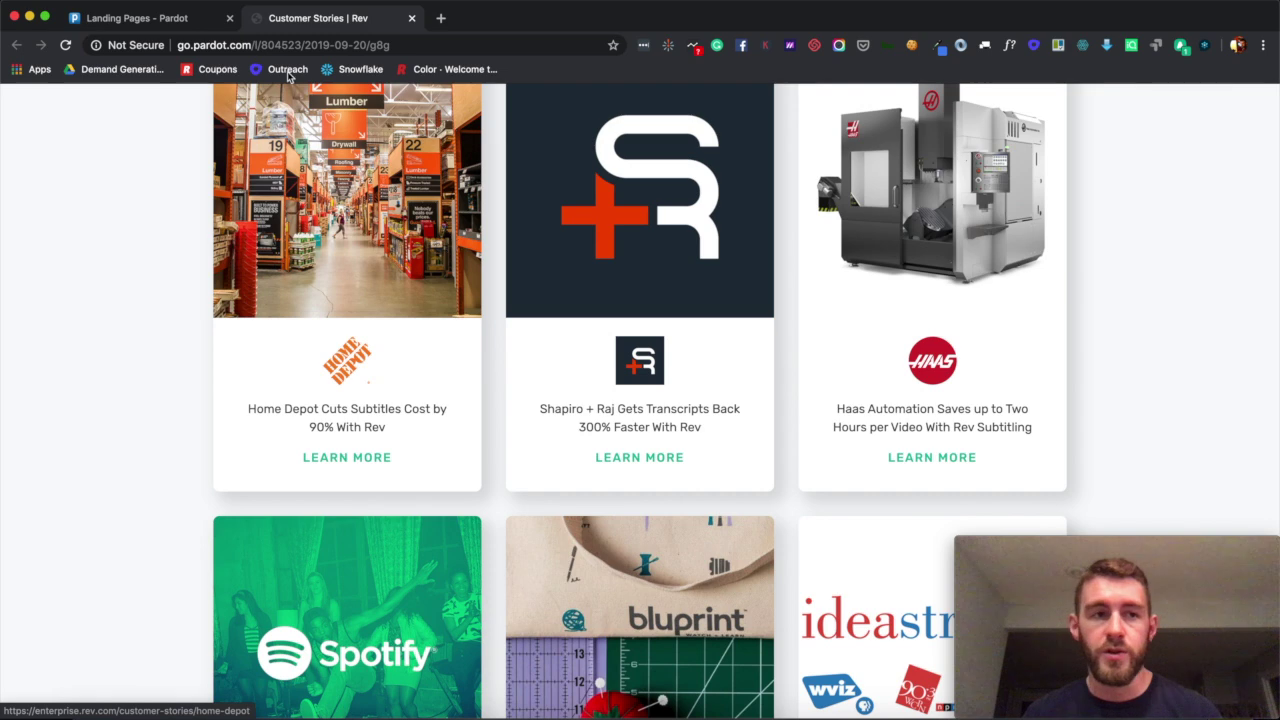
Step: Switch back to Pardot and review the marketing options for Search Marketing and Segmentation
click(183, 20)
mouse_move(85, 140)
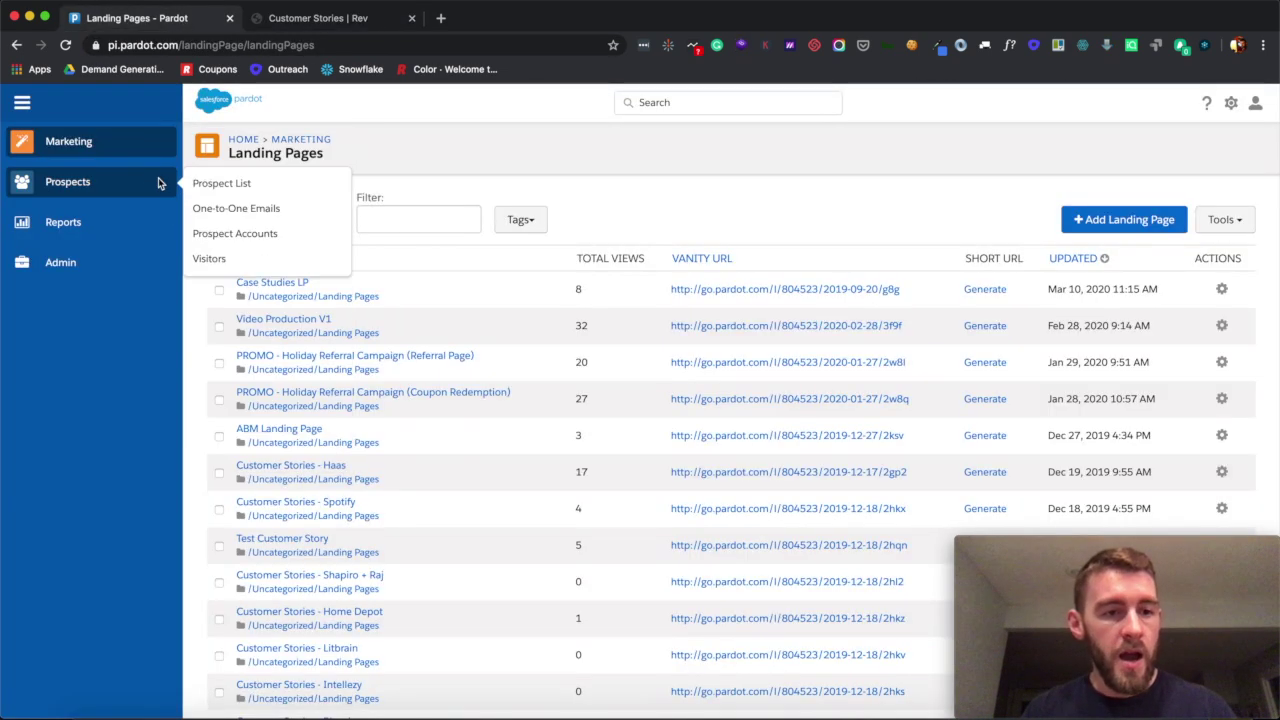
mouse_move(240, 373)
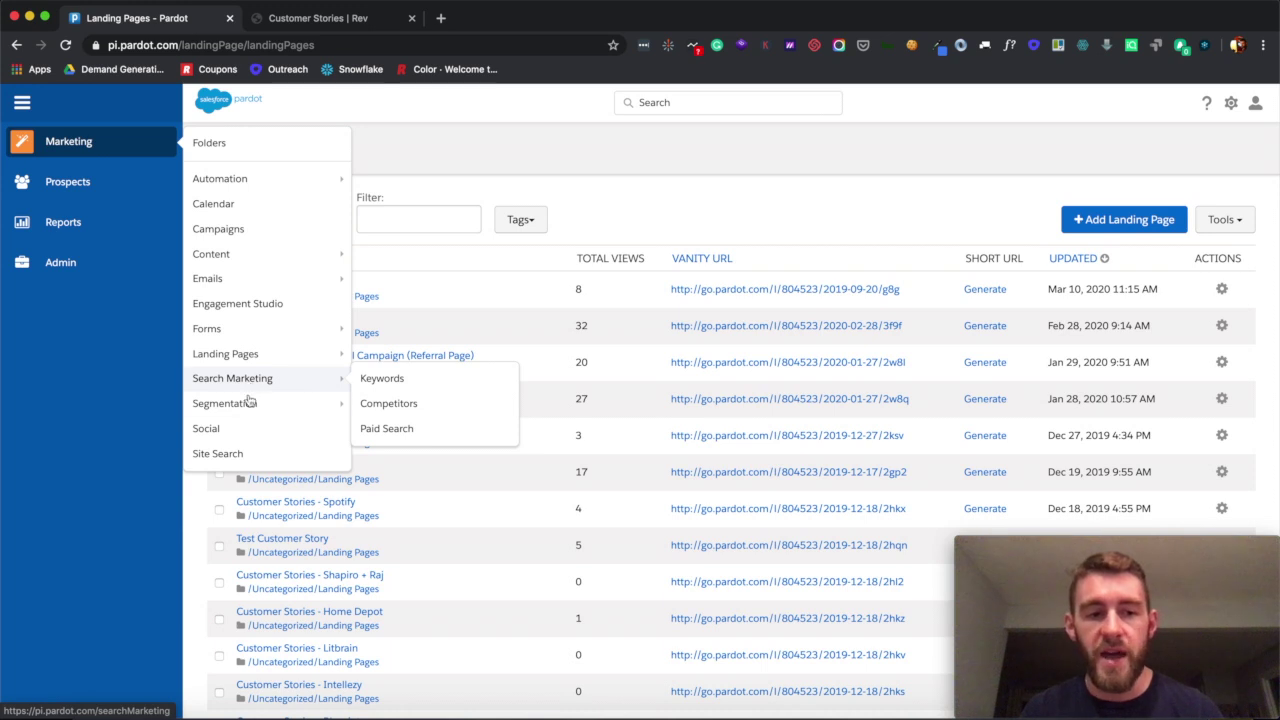
mouse_move(245, 407)
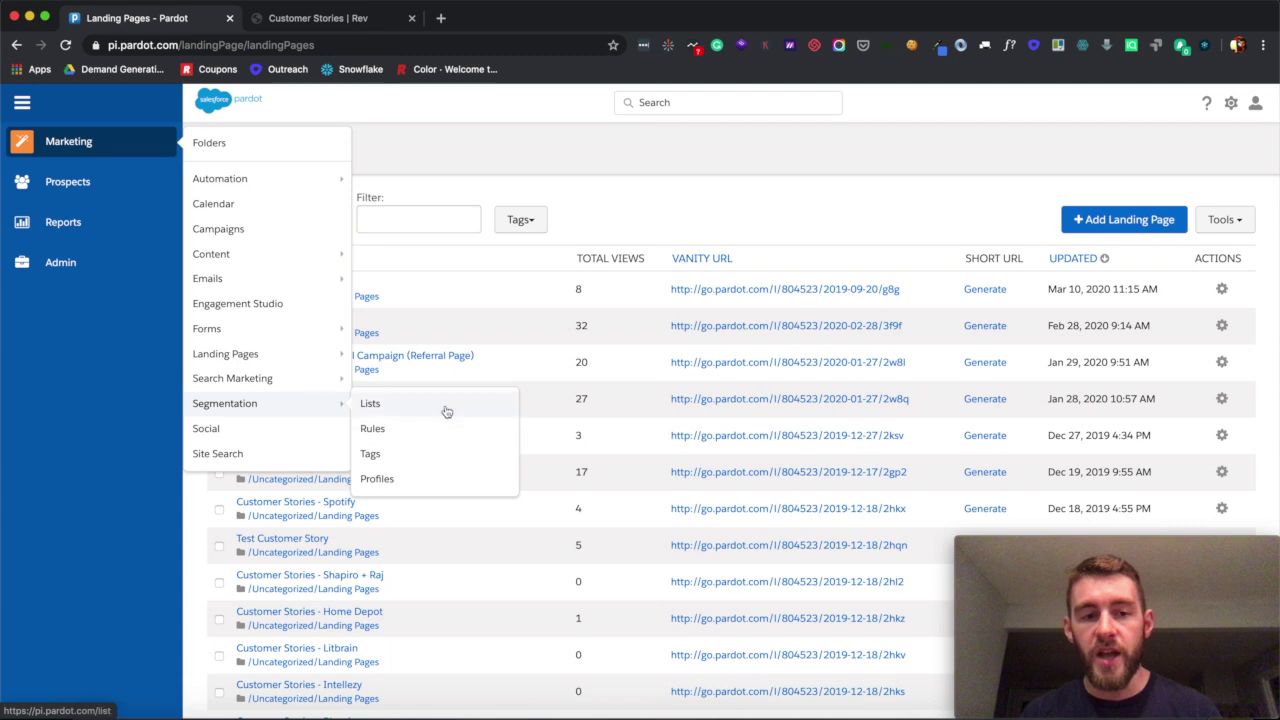
mouse_move(966, 550)
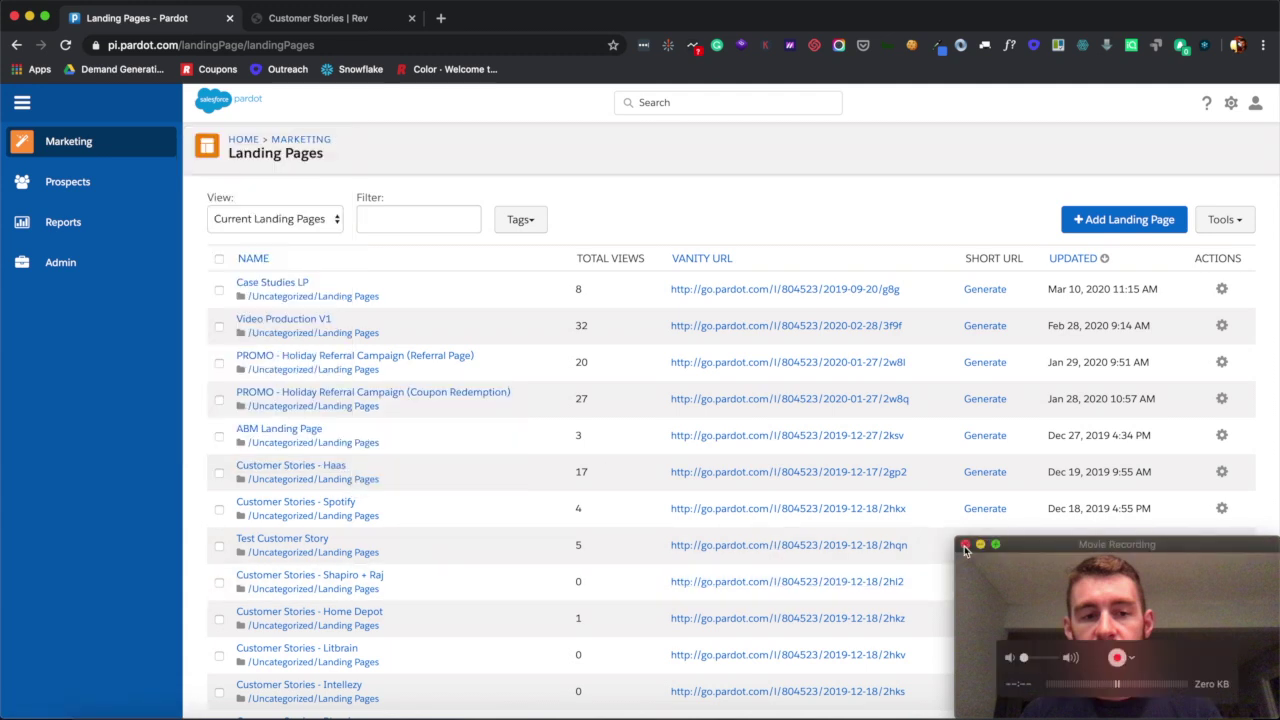
click(965, 545)
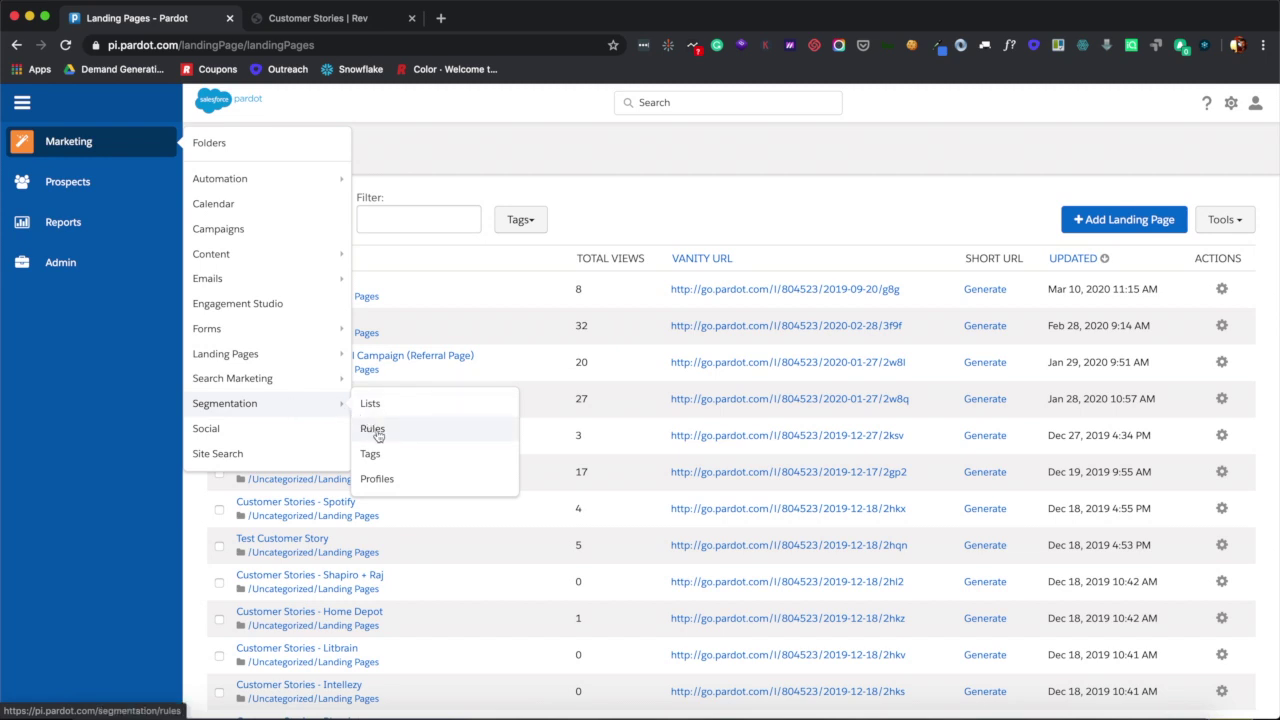
mouse_move(270, 181)
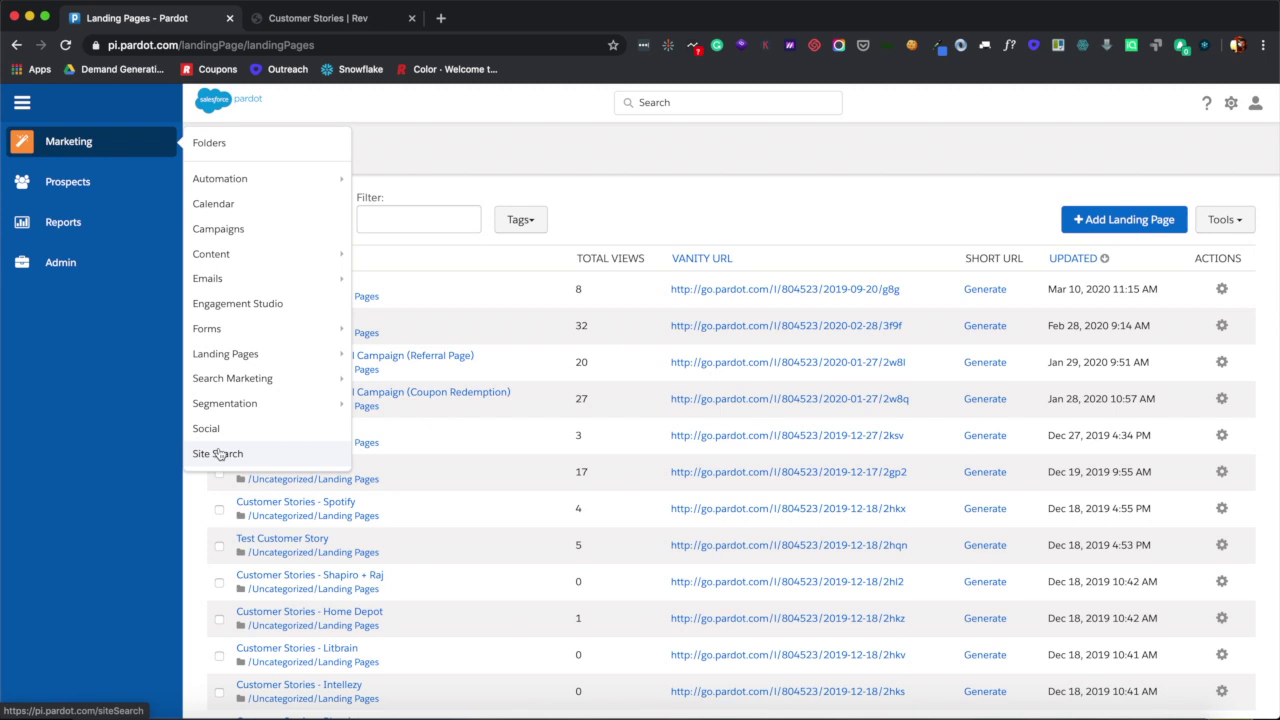
Step: Open the prospect list and select the first two prospects
mouse_move(92, 181)
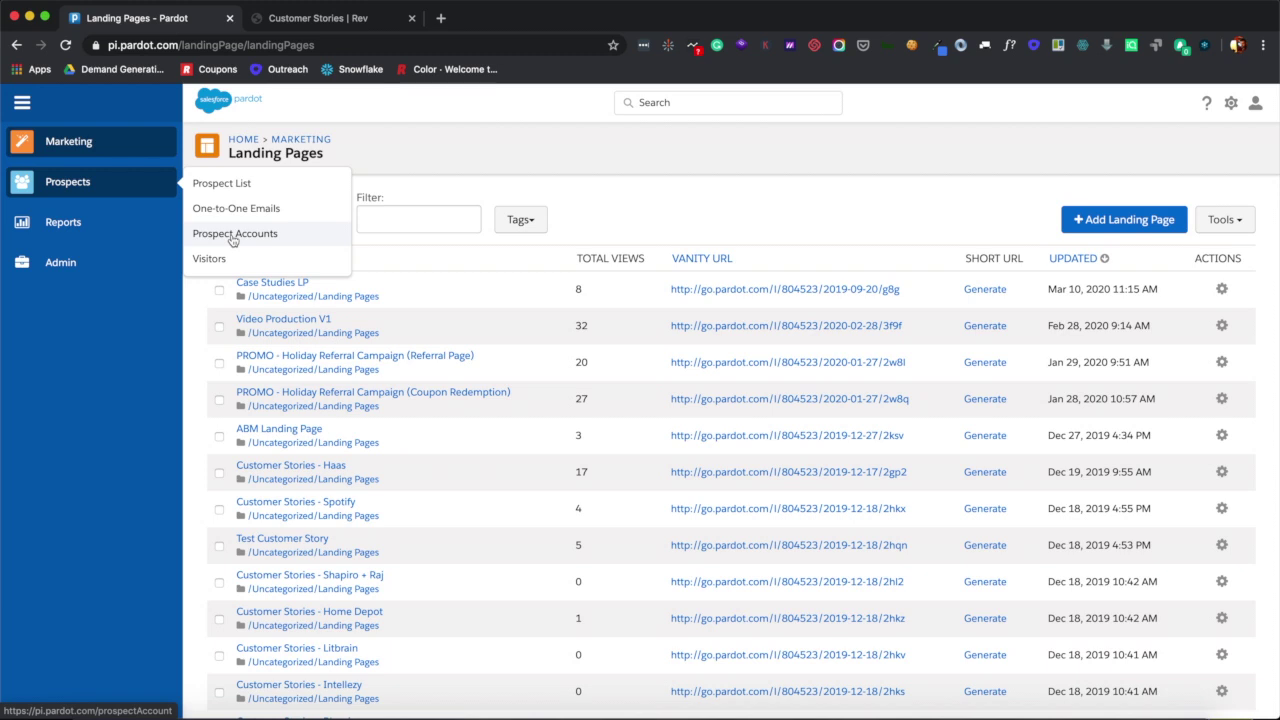
click(241, 188)
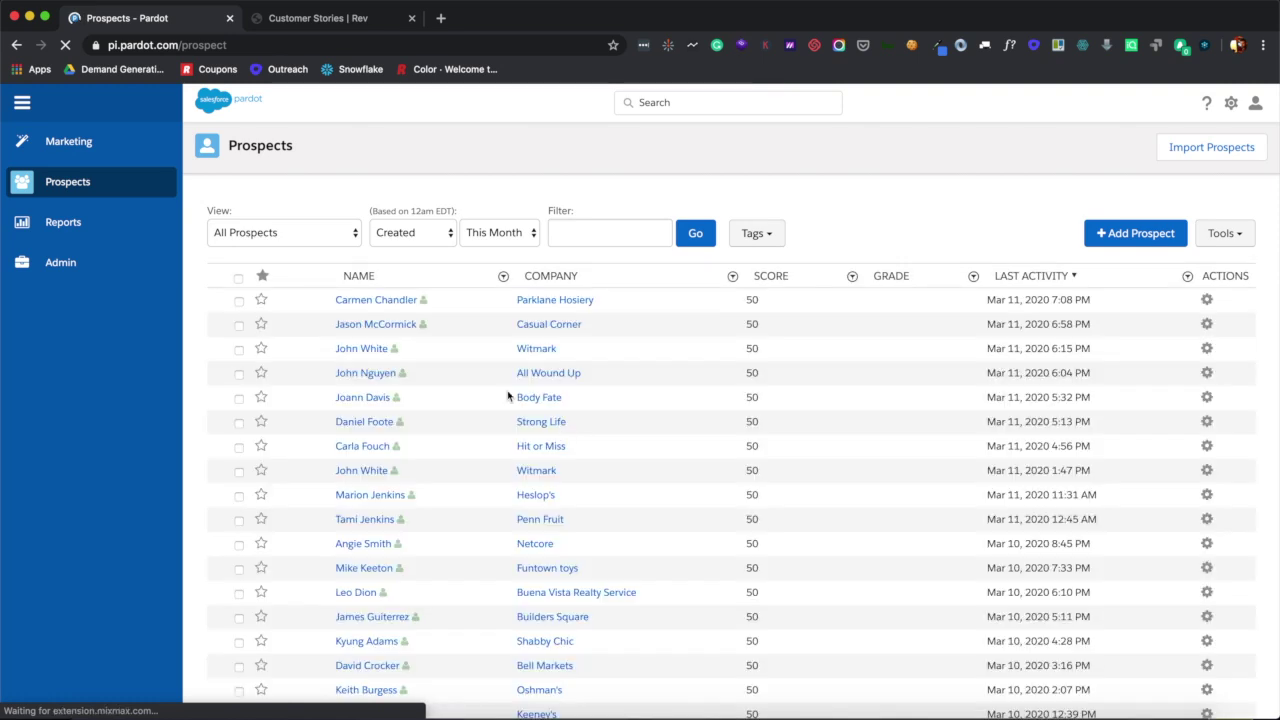
click(239, 300)
click(239, 324)
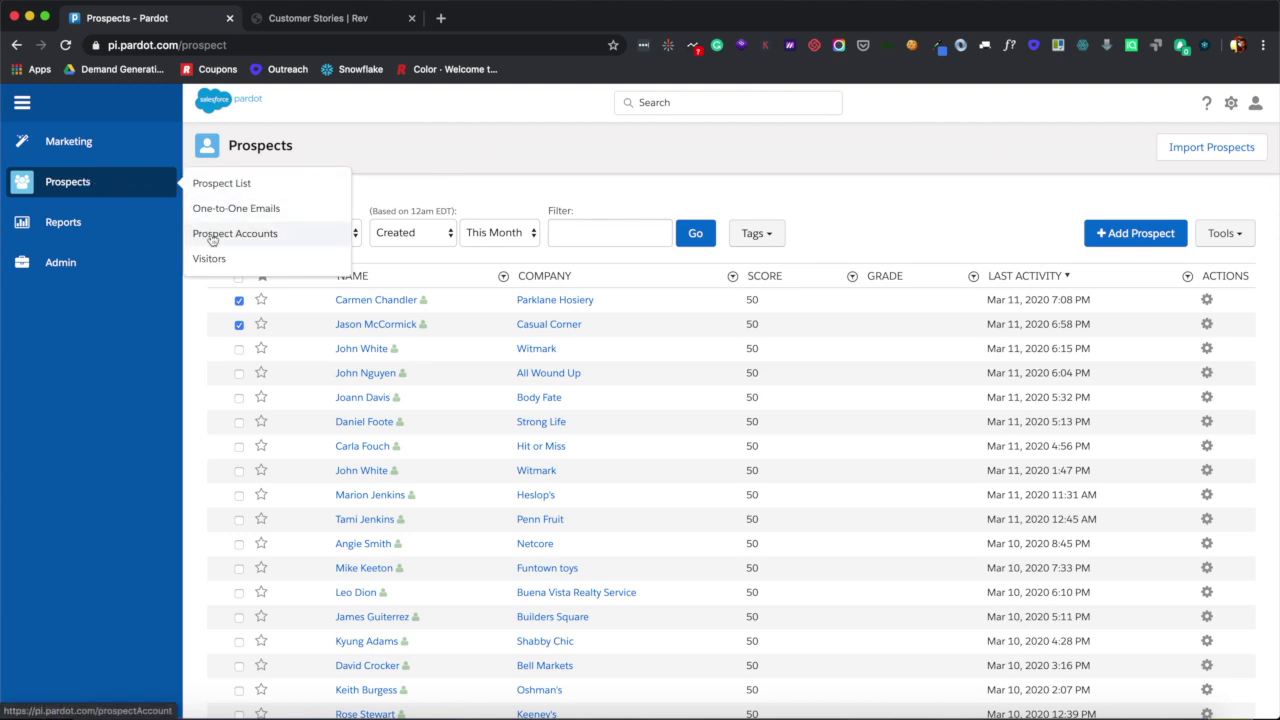
Step: Open the Visitors page and review the page view and new visitor charts and the visitor table filters
click(209, 259)
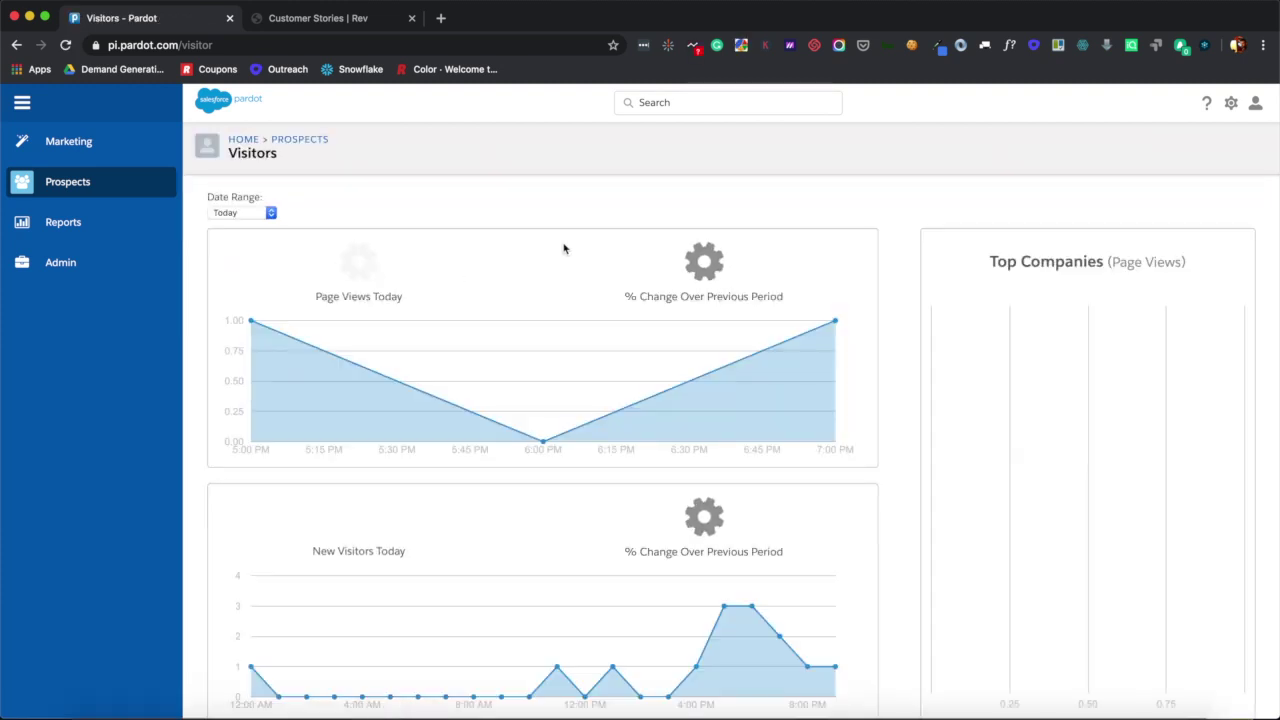
scroll(563, 248, down, 2)
scroll(563, 248, up, 3)
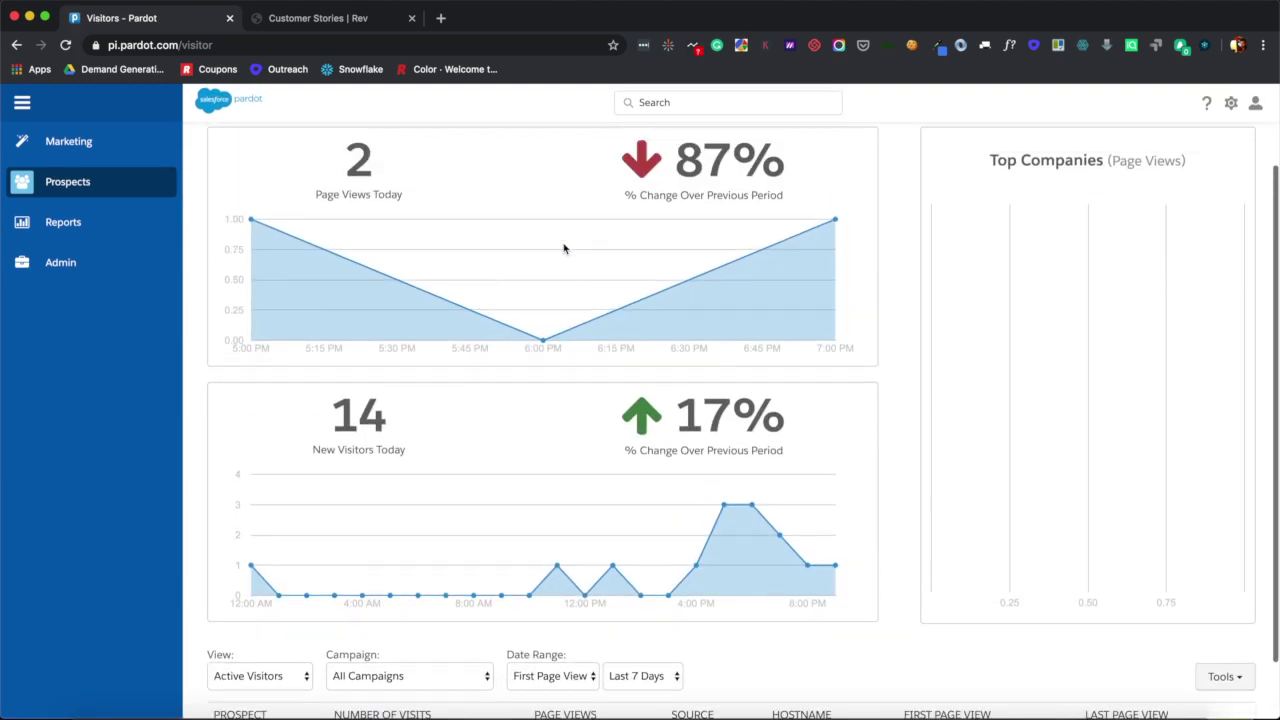
scroll(563, 248, down, 3)
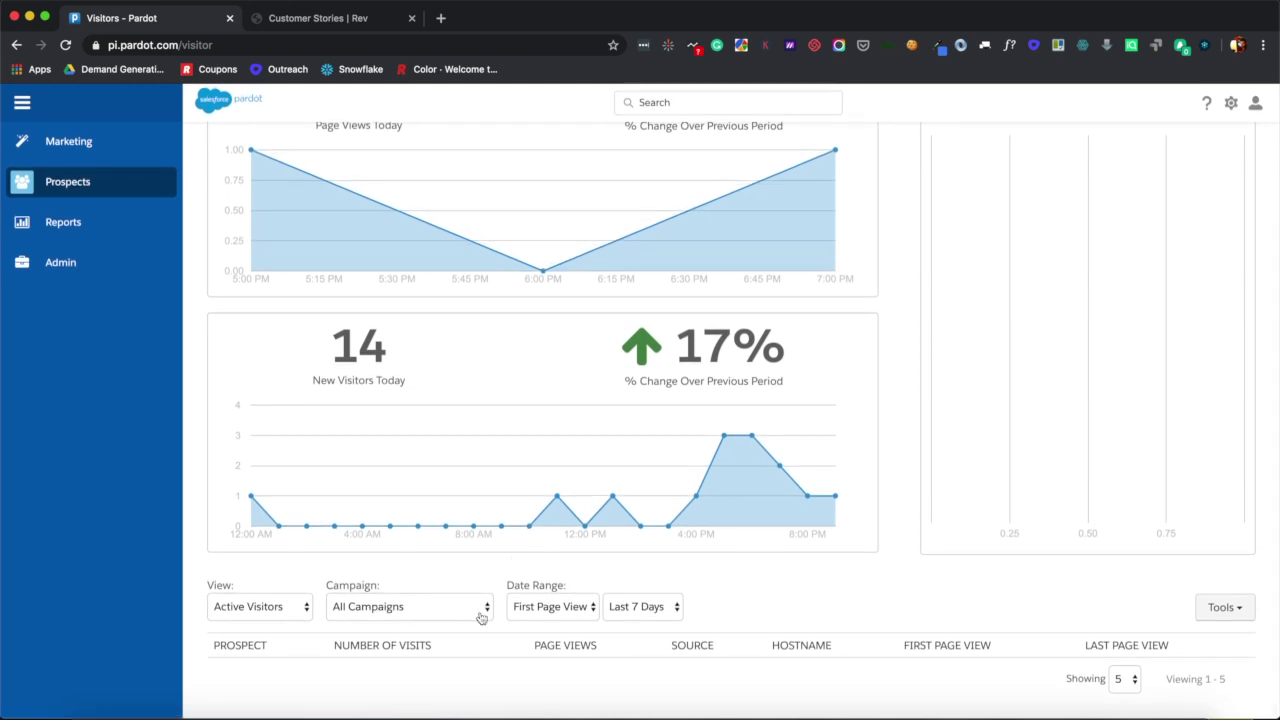
scroll(440, 650, up, 3)
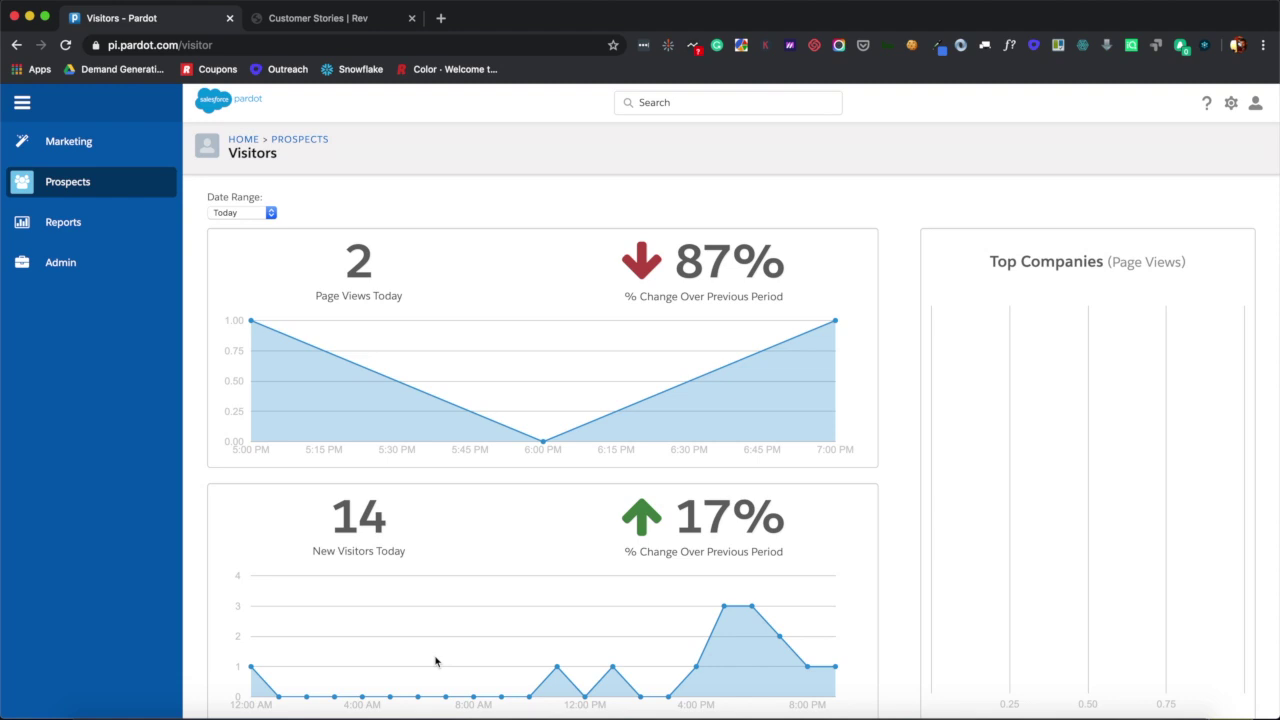
scroll(436, 661, down, 3)
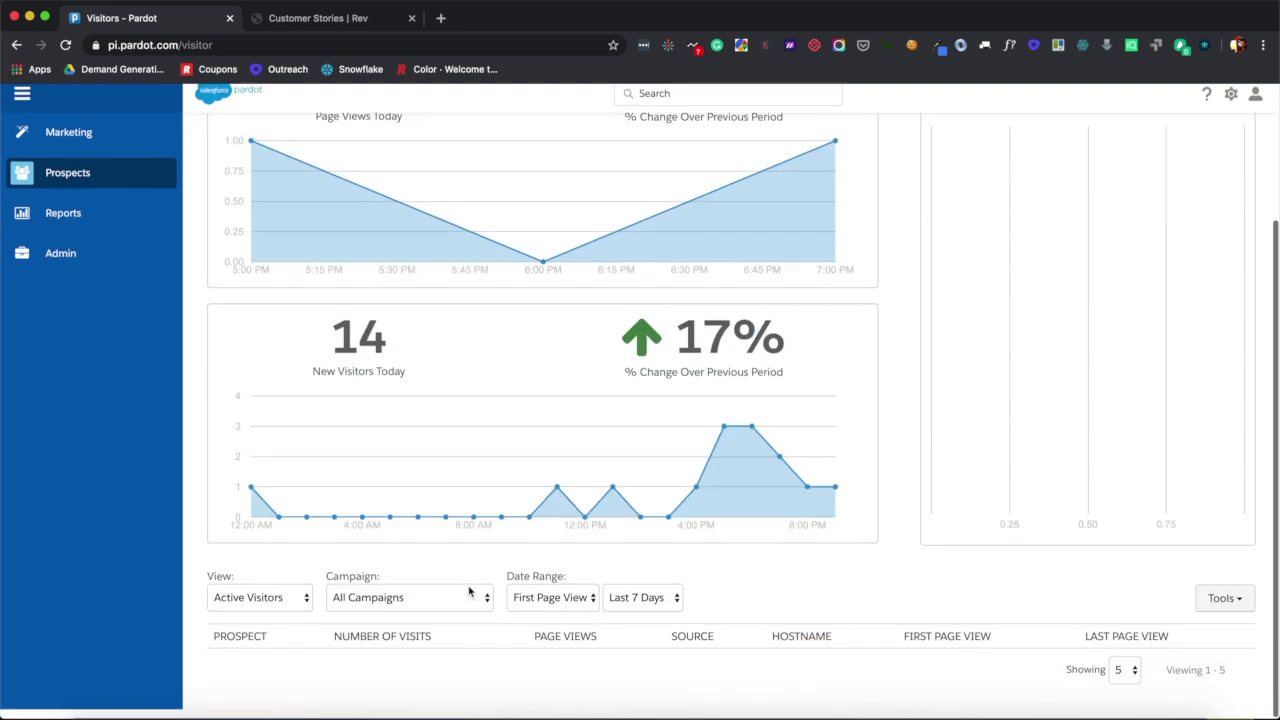
Step: Return to the prospect list and open the record of the prospect from Keeney's to view its details and activities
scroll(427, 650, up, 3)
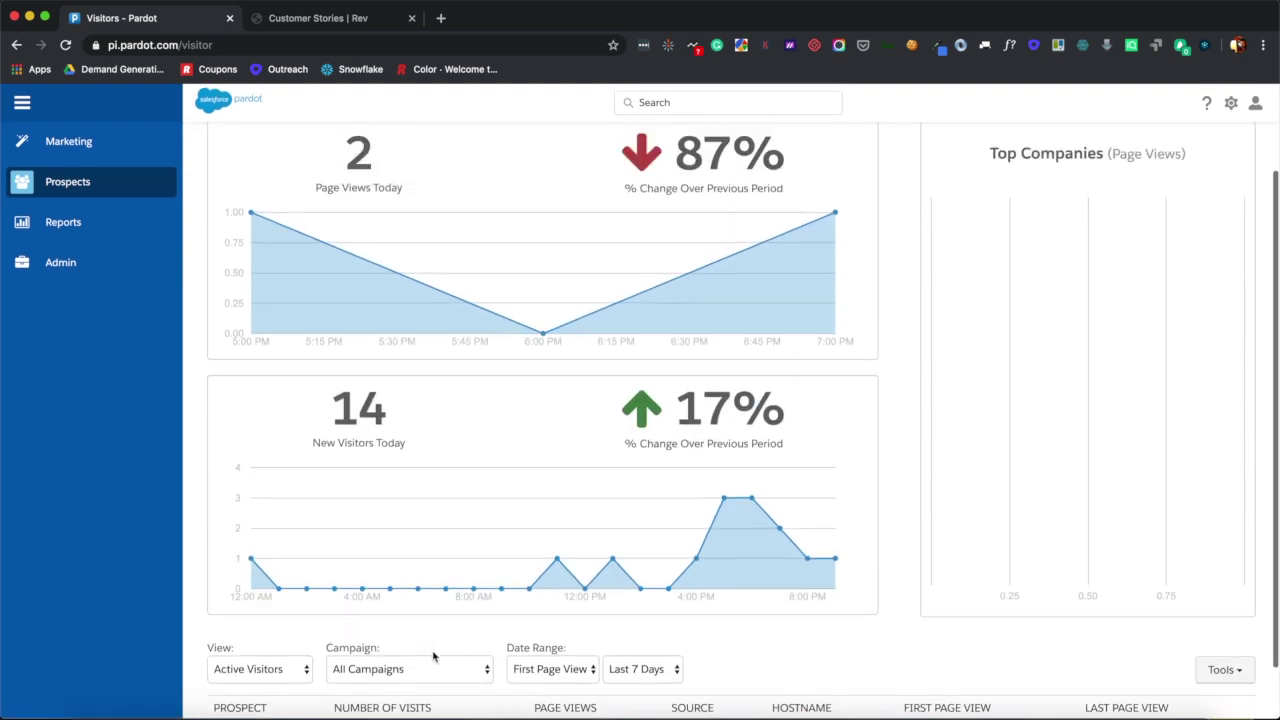
mouse_move(91, 185)
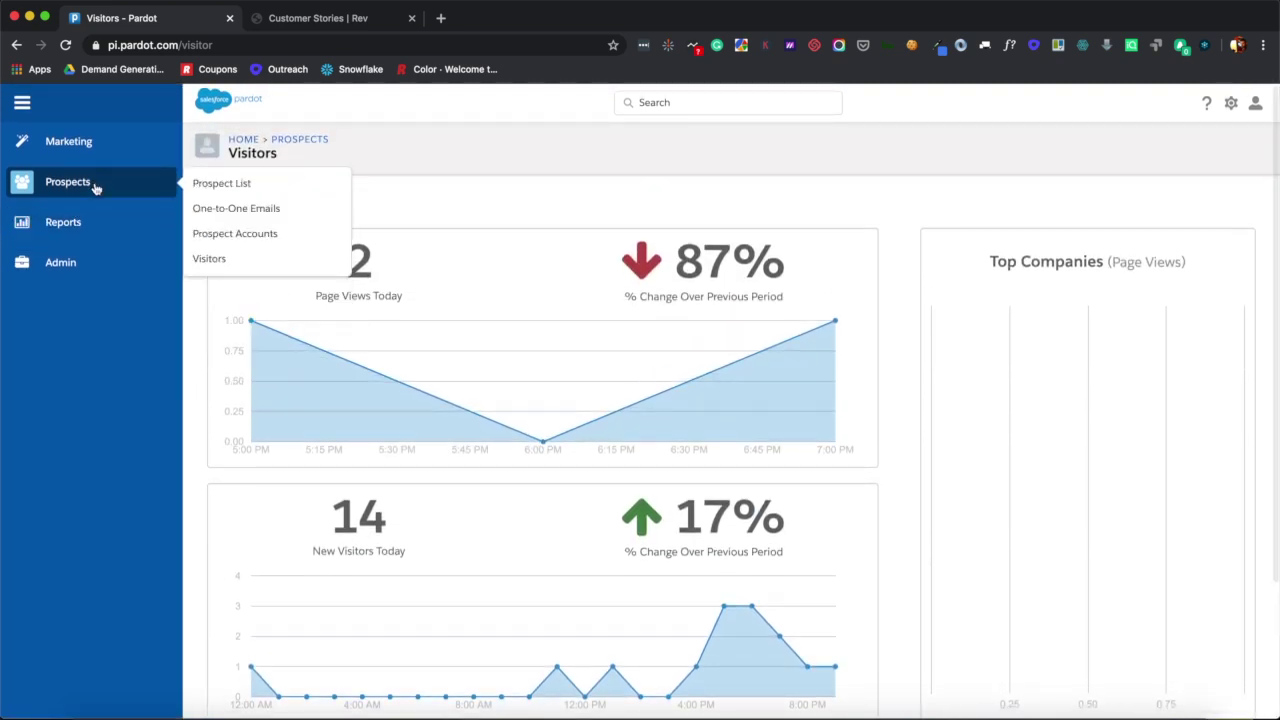
click(205, 188)
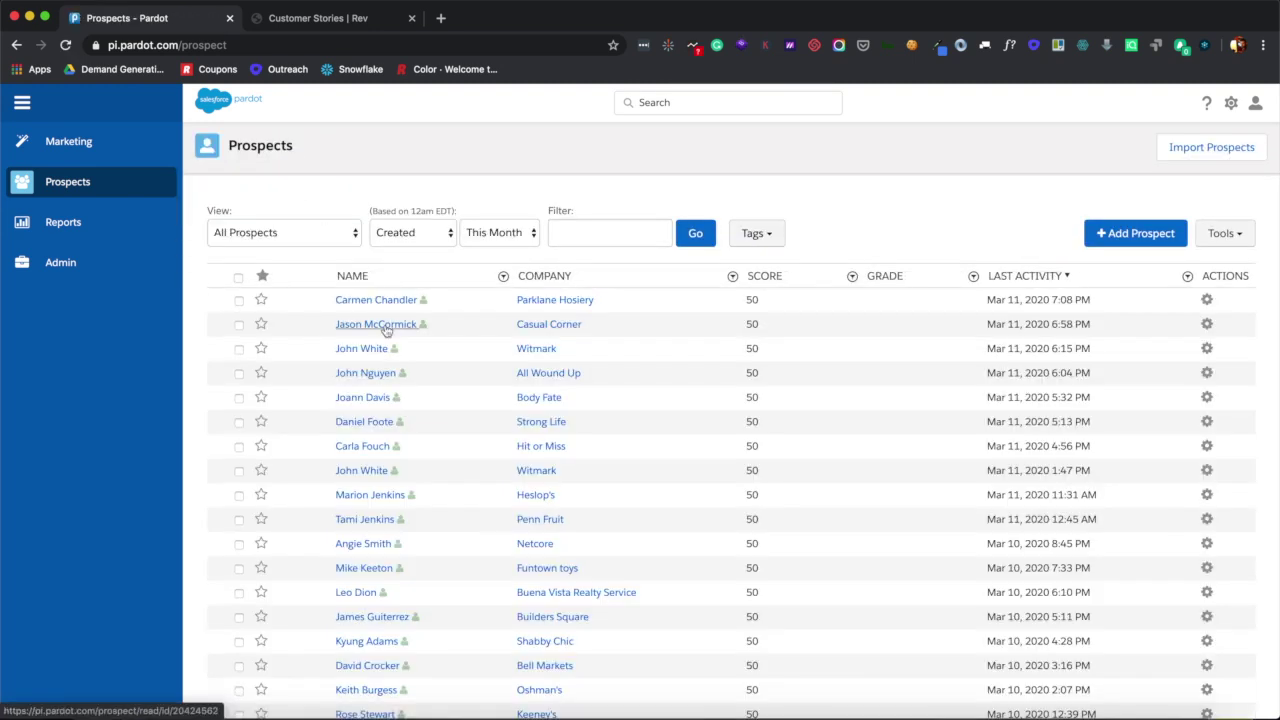
scroll(428, 390, down, 5)
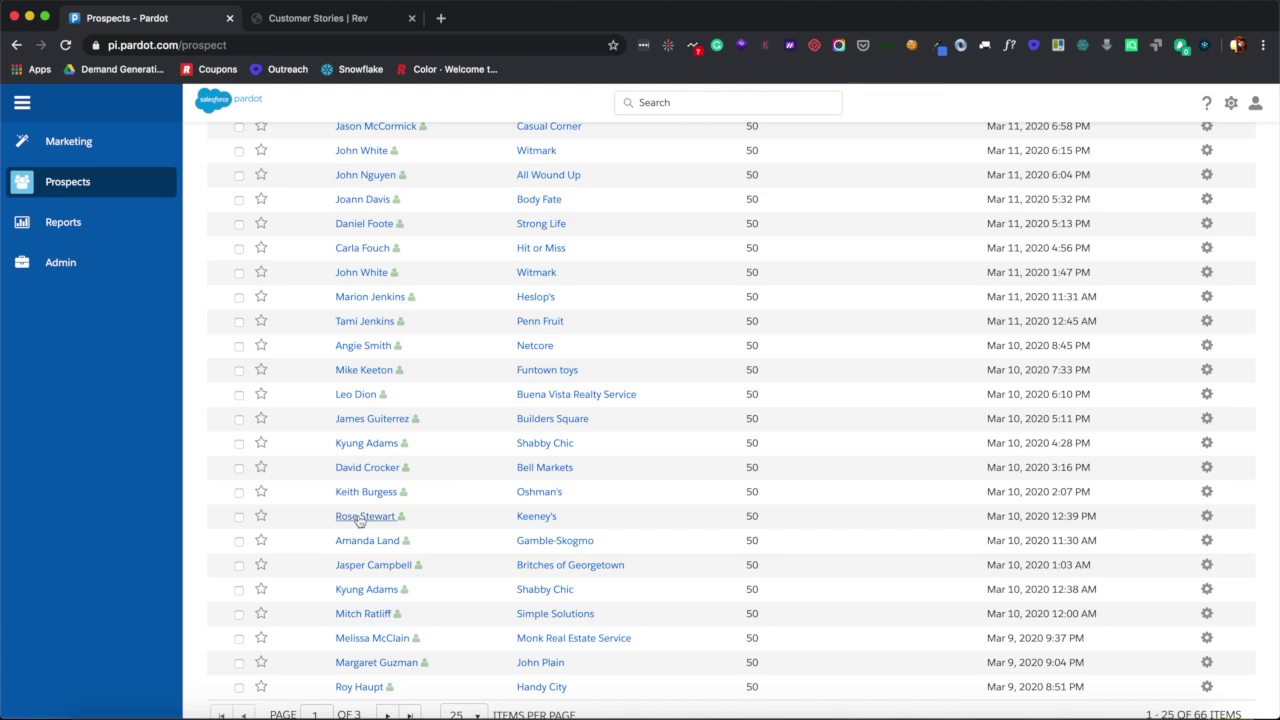
click(360, 518)
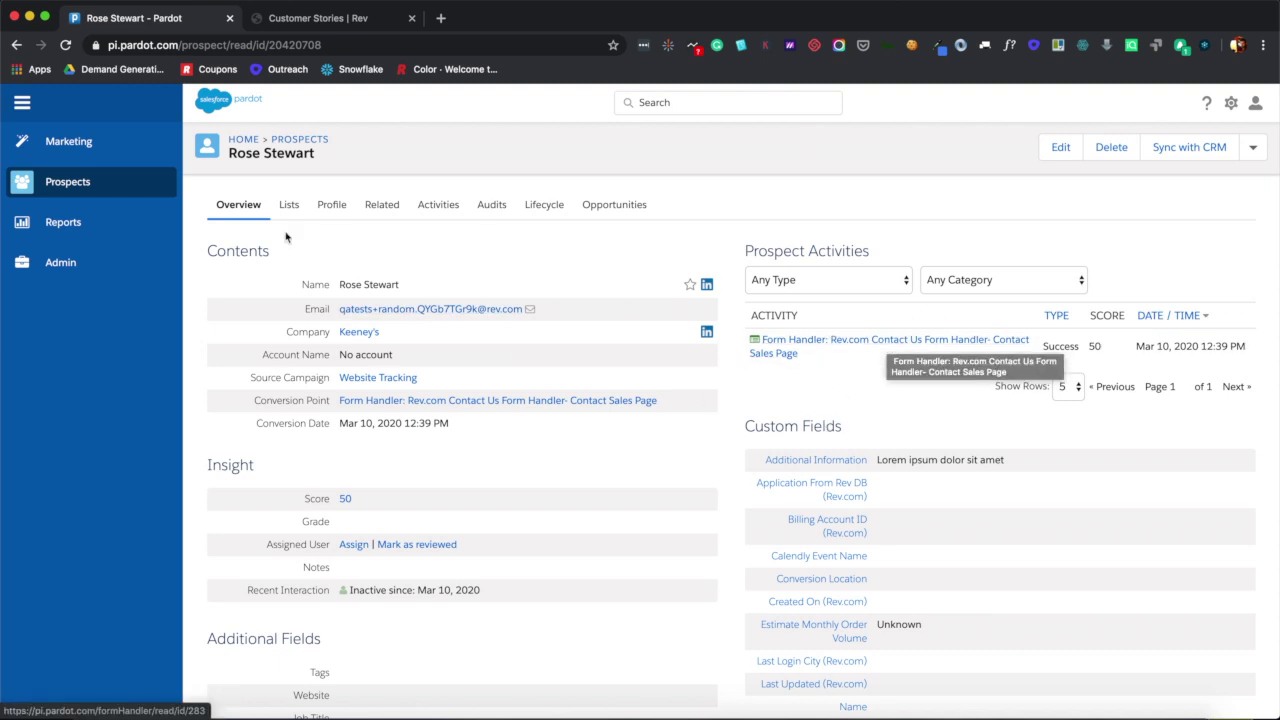
Step: Review the available report types, including the Connected Apps and Marketing Assets reports
mouse_move(78, 225)
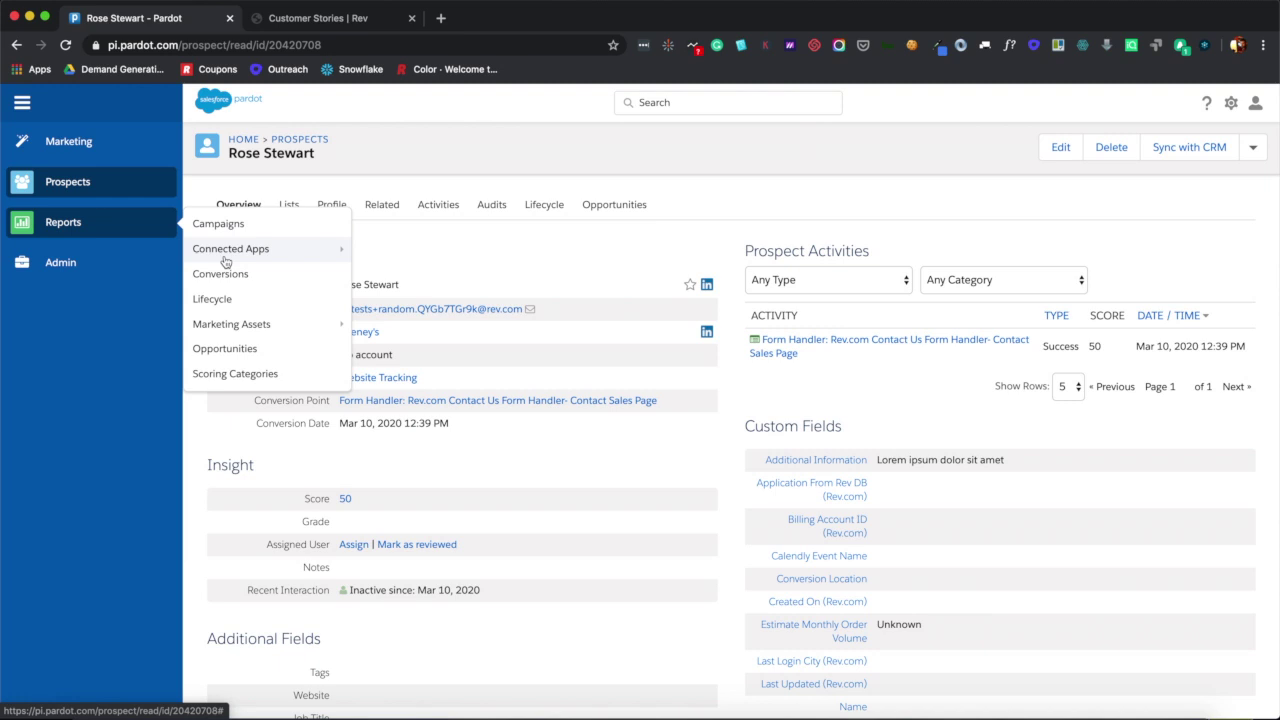
mouse_move(228, 330)
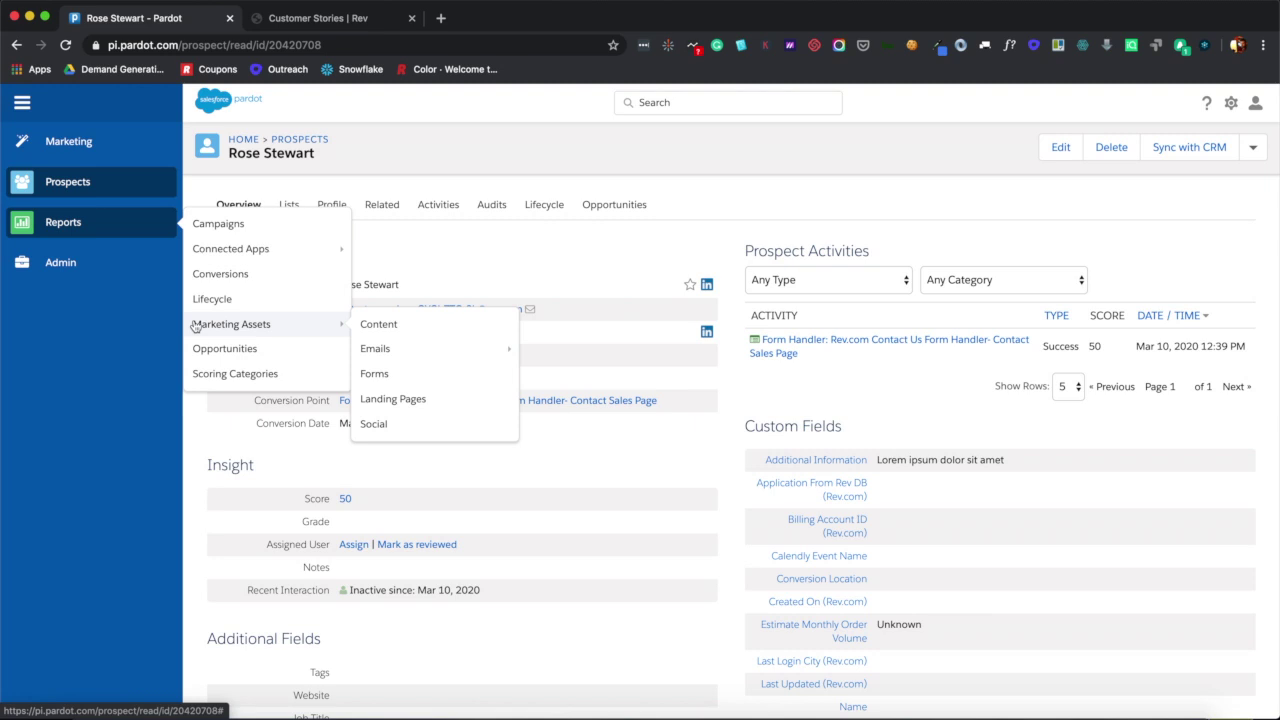
Step: Open the Connectors administration page and close the Customer Stories page
mouse_move(58, 262)
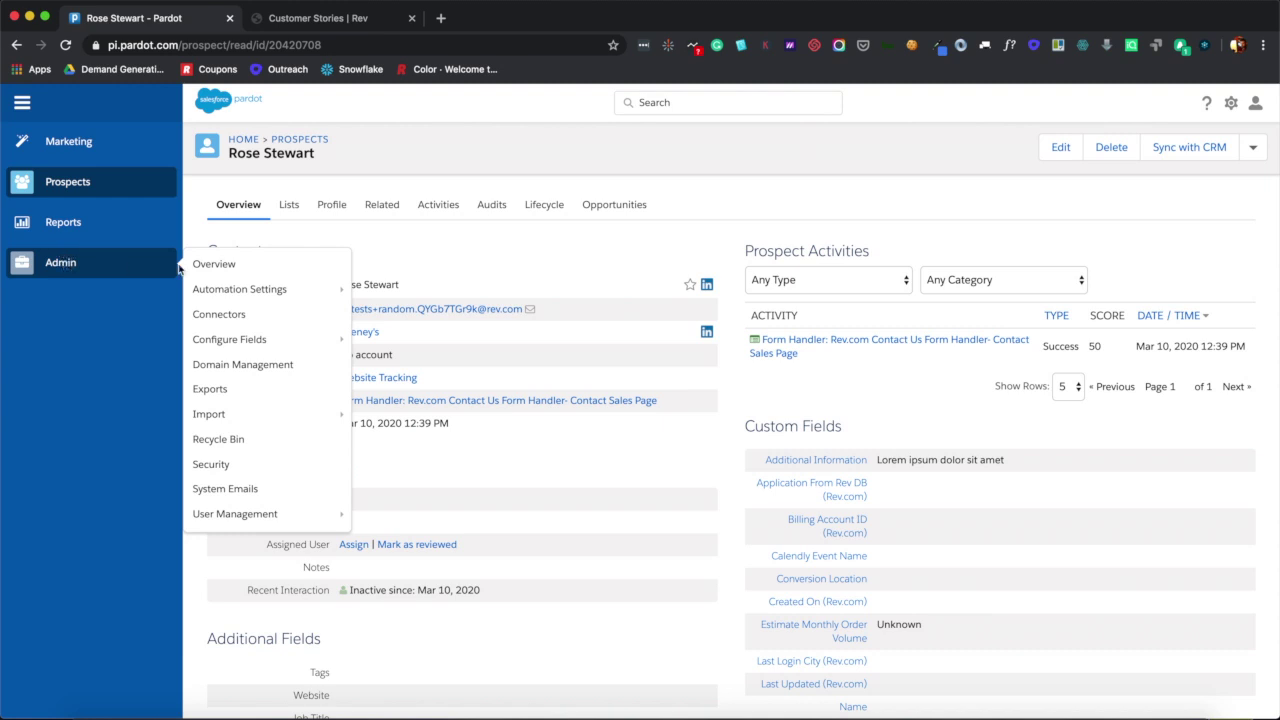
click(222, 319)
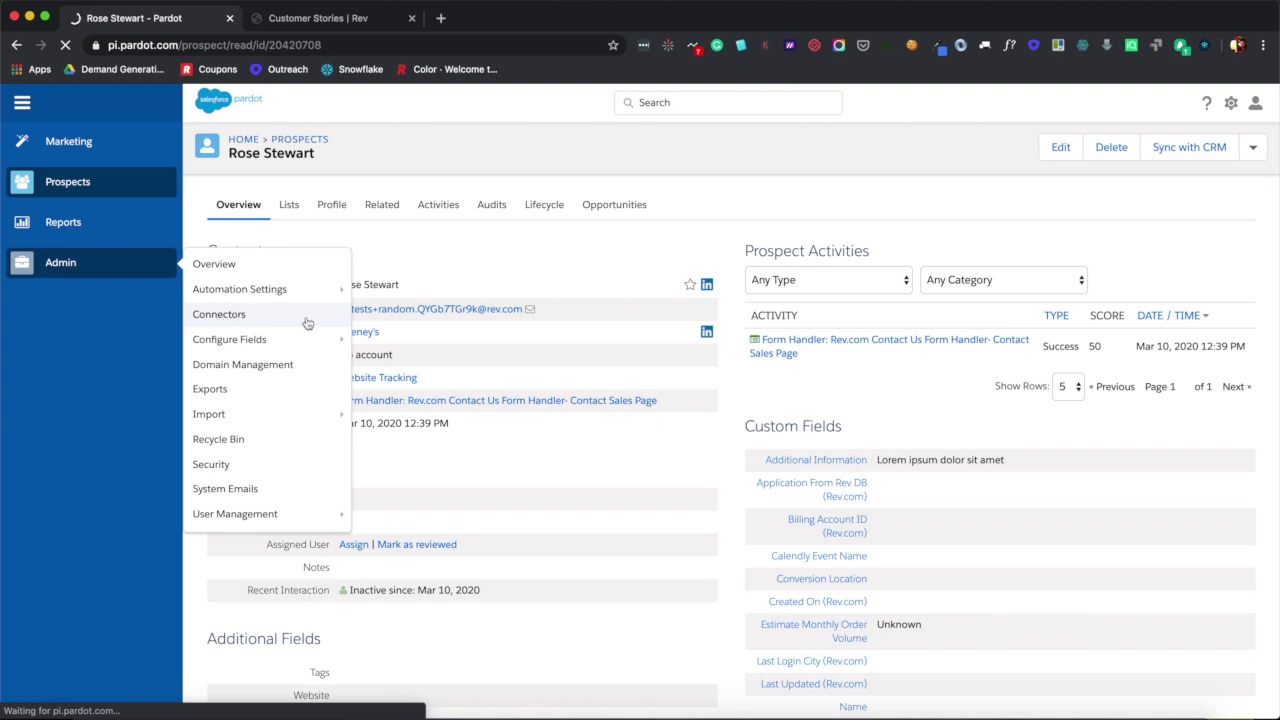
click(411, 18)
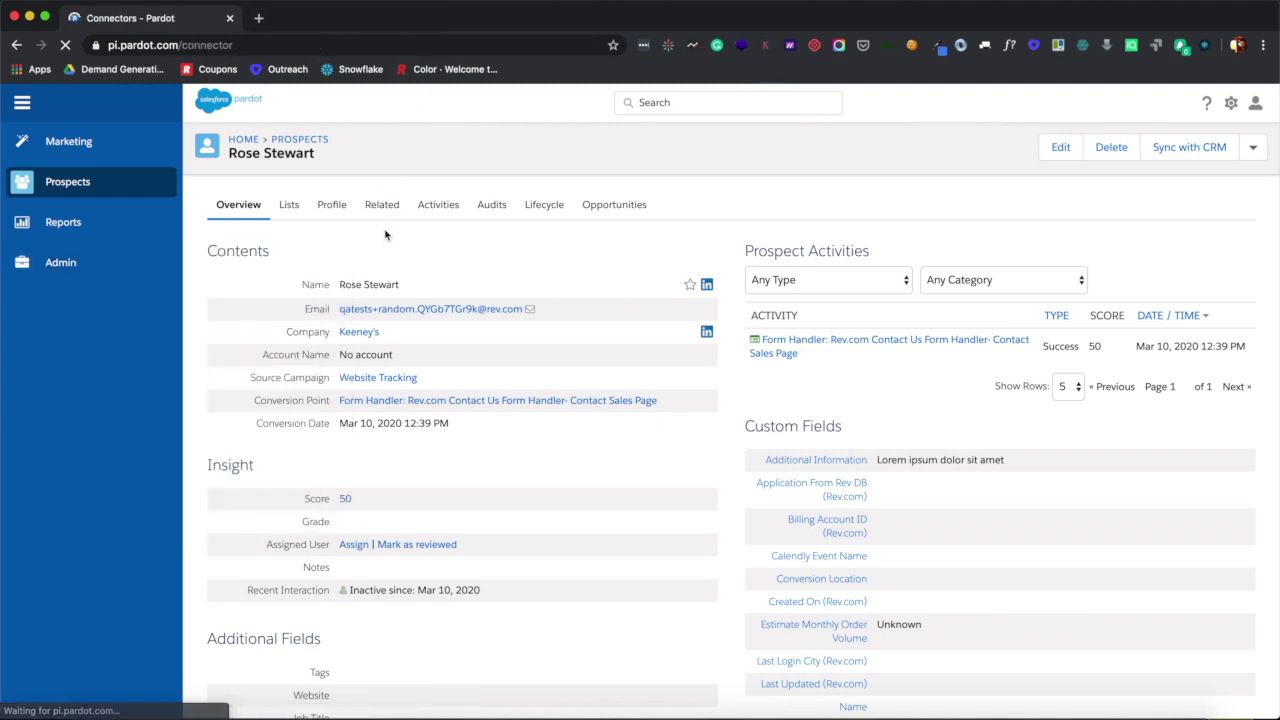
Step: Review the connector types that can be added, and open the salesforce.com connector for editing to view its preferences
click(1160, 217)
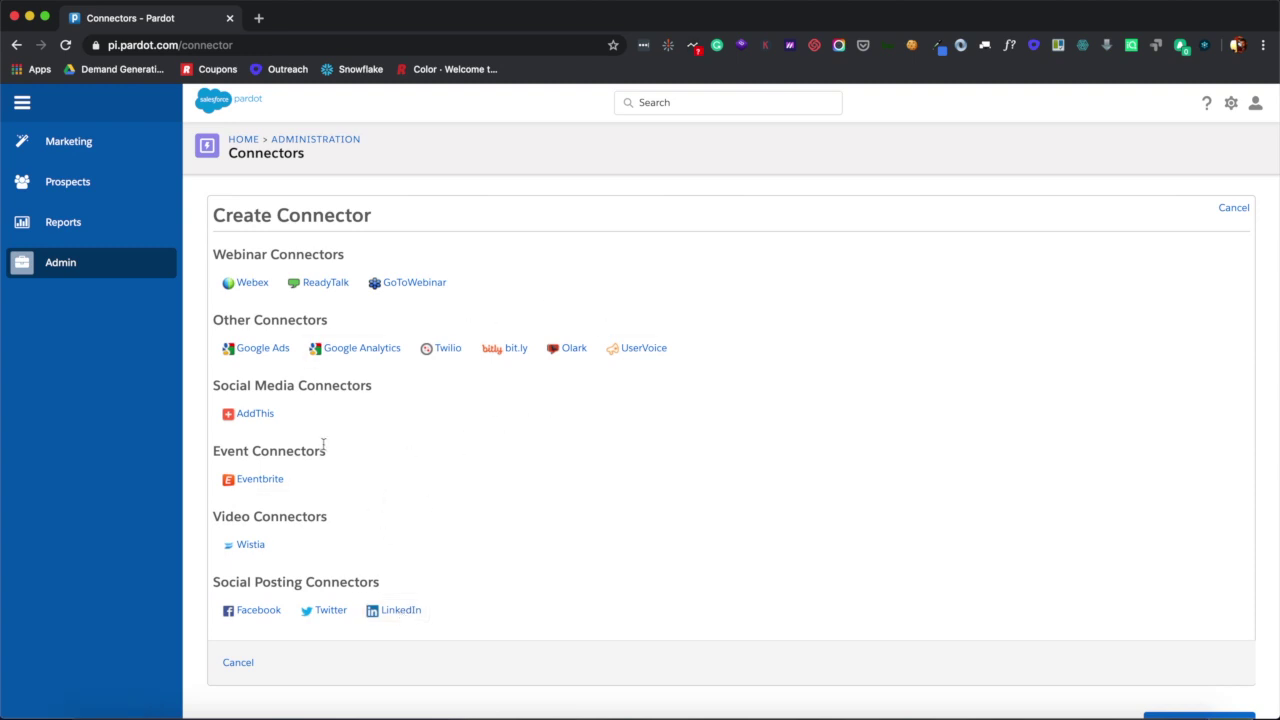
click(1234, 208)
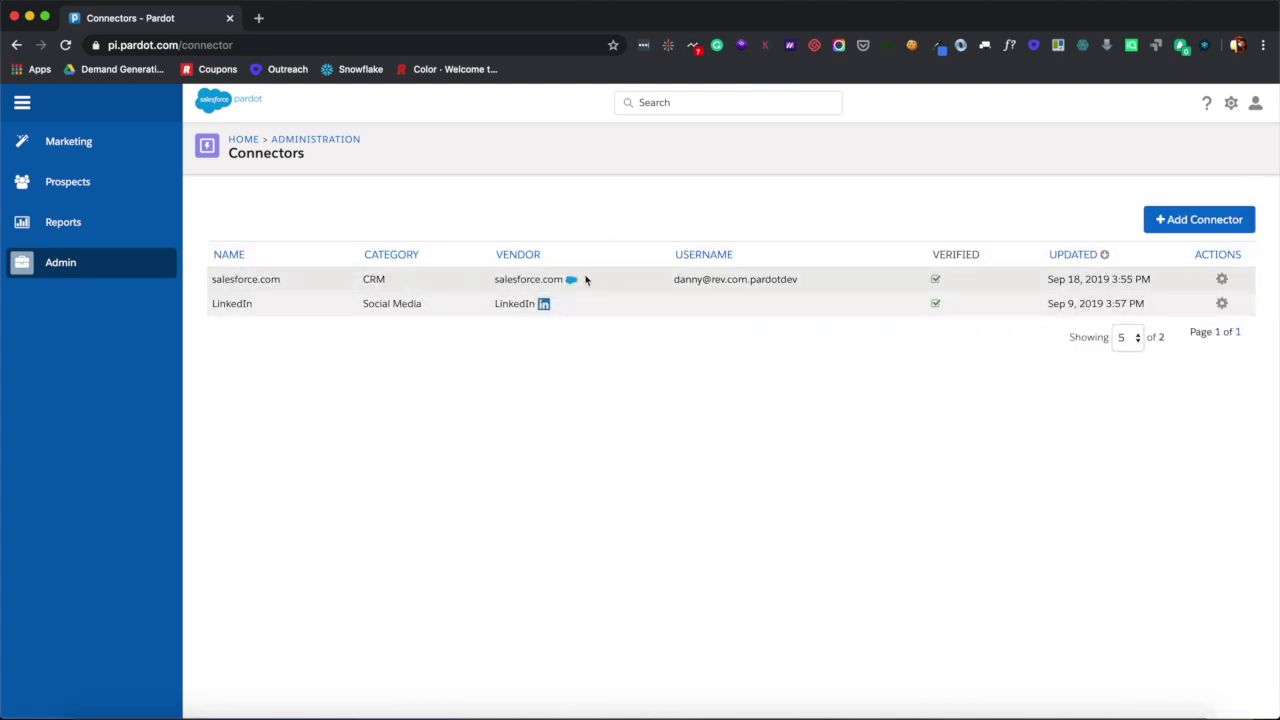
click(1221, 279)
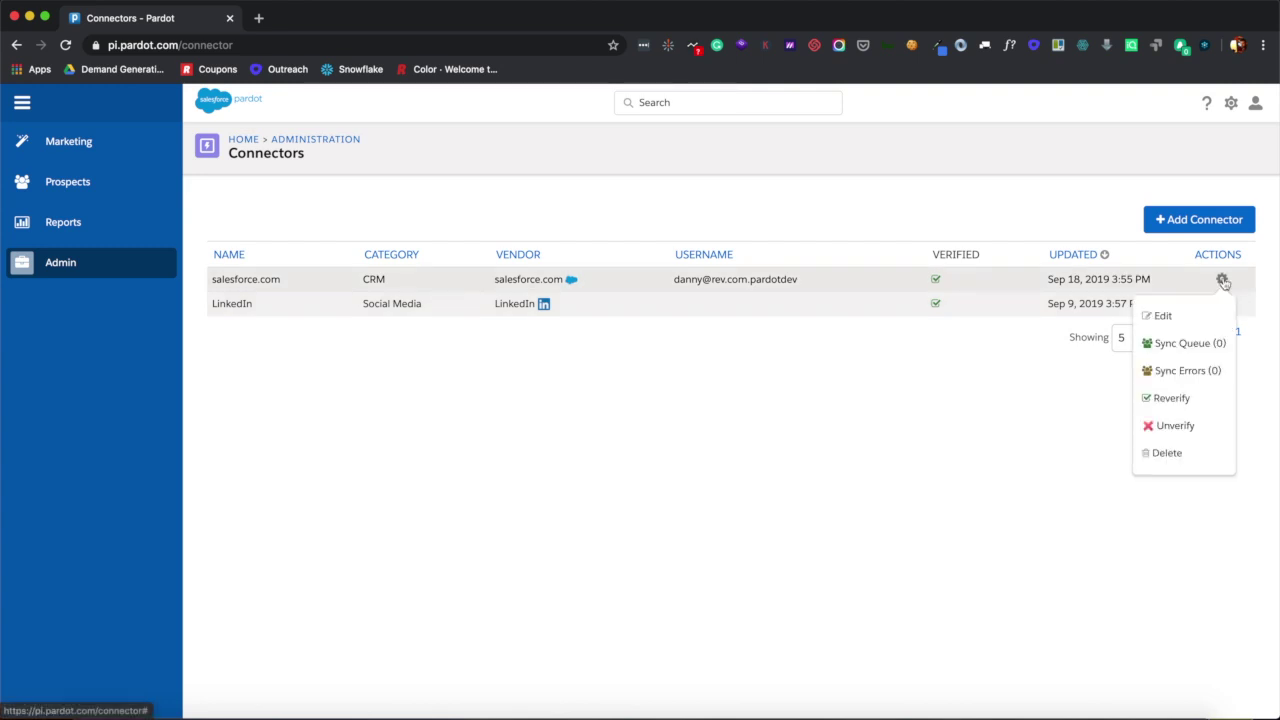
click(1174, 316)
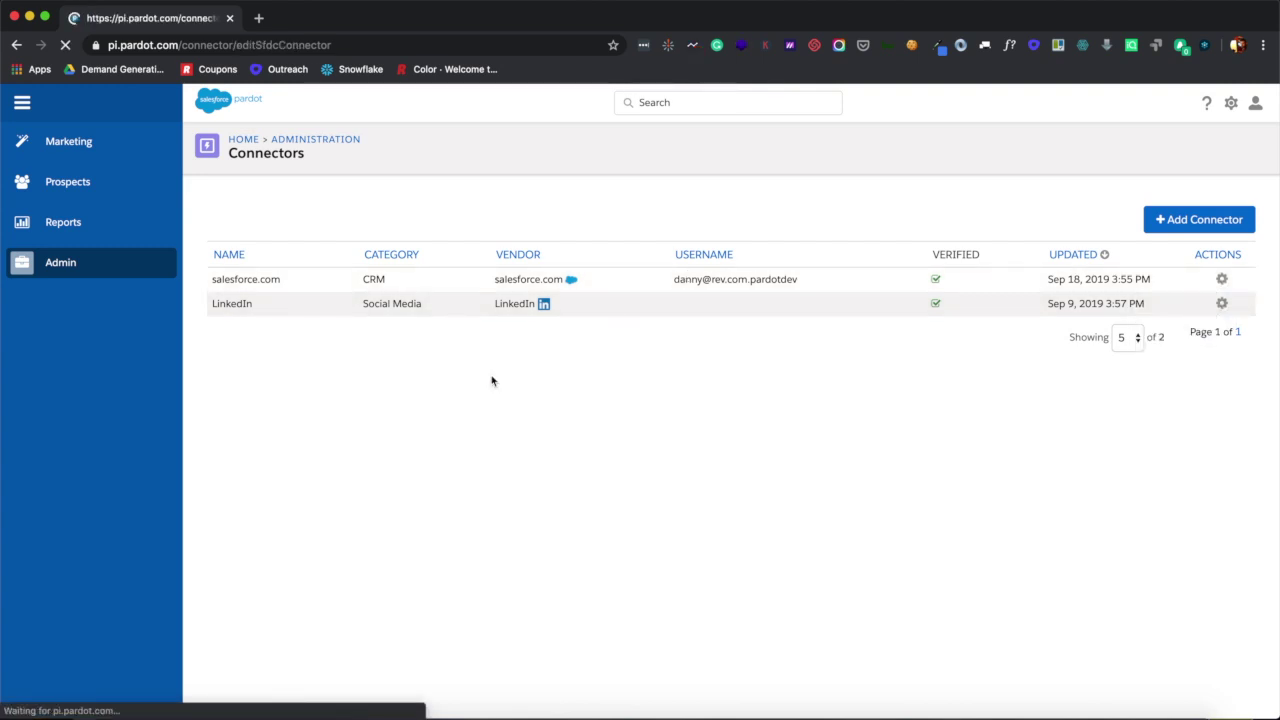
scroll(421, 481, down, 1)
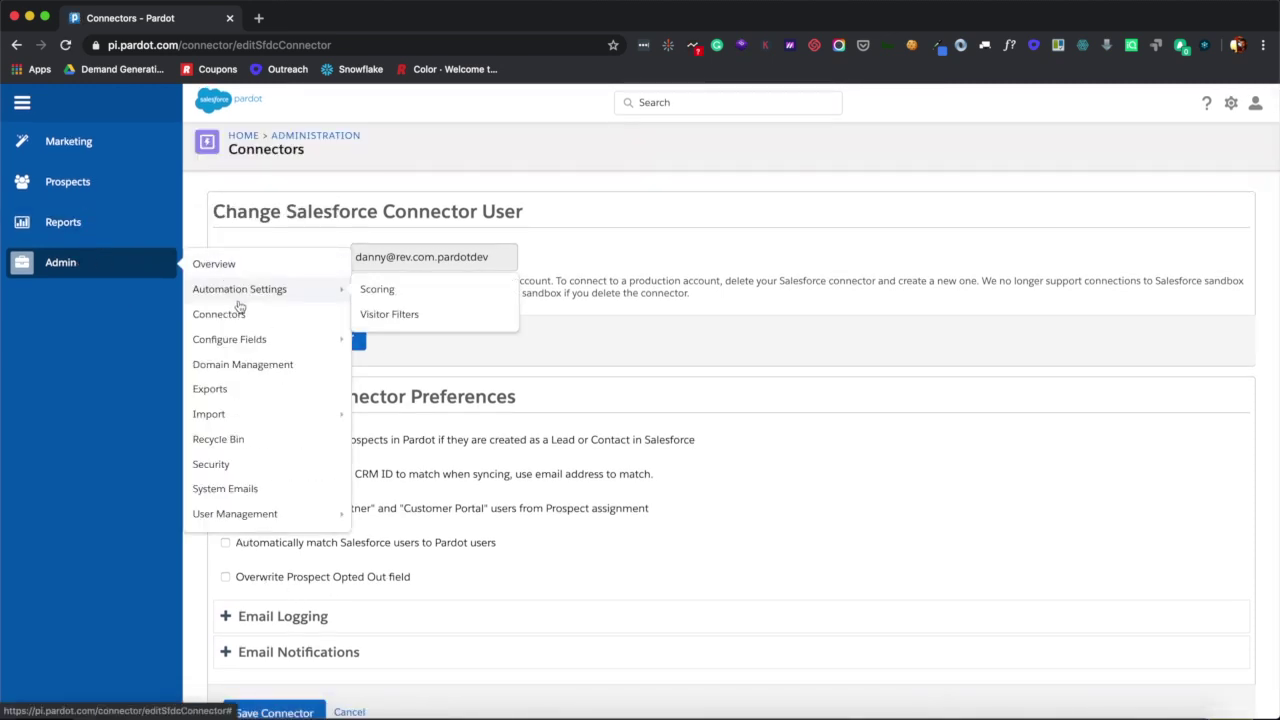
Step: Look through the remaining administration options, from Configure Fields and Recycle Bin to User Management
mouse_move(236, 344)
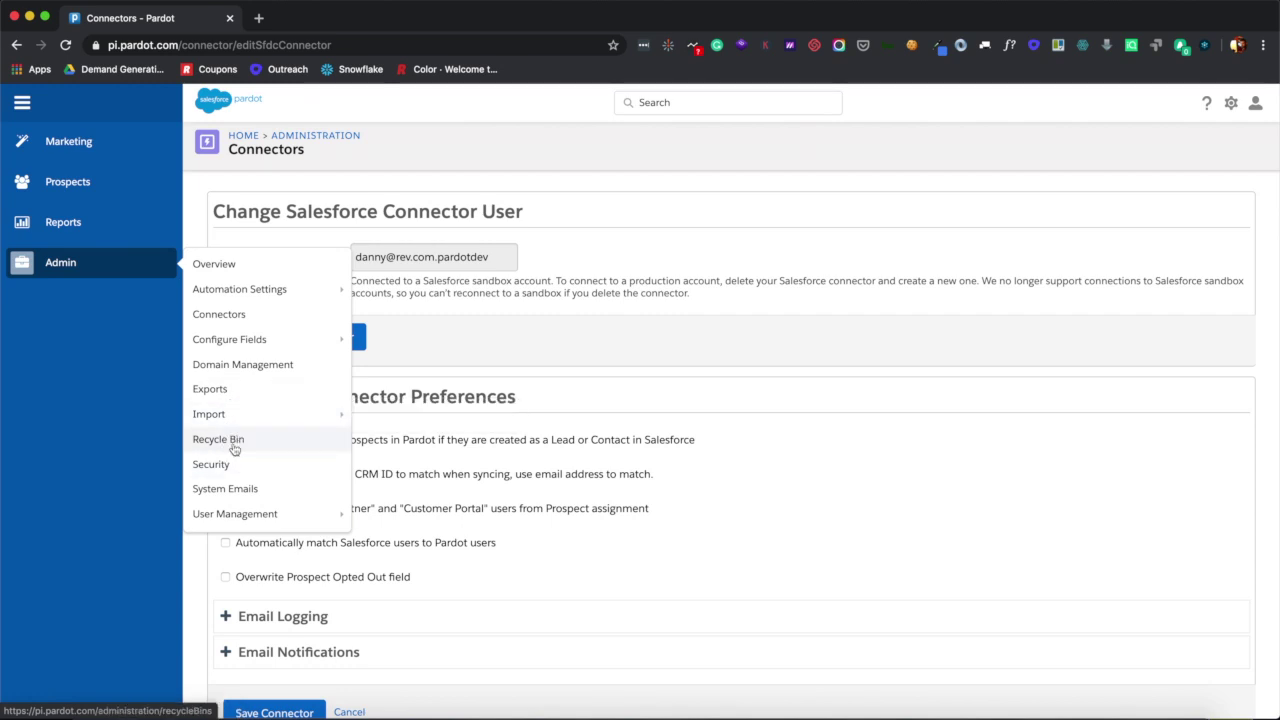
mouse_move(233, 521)
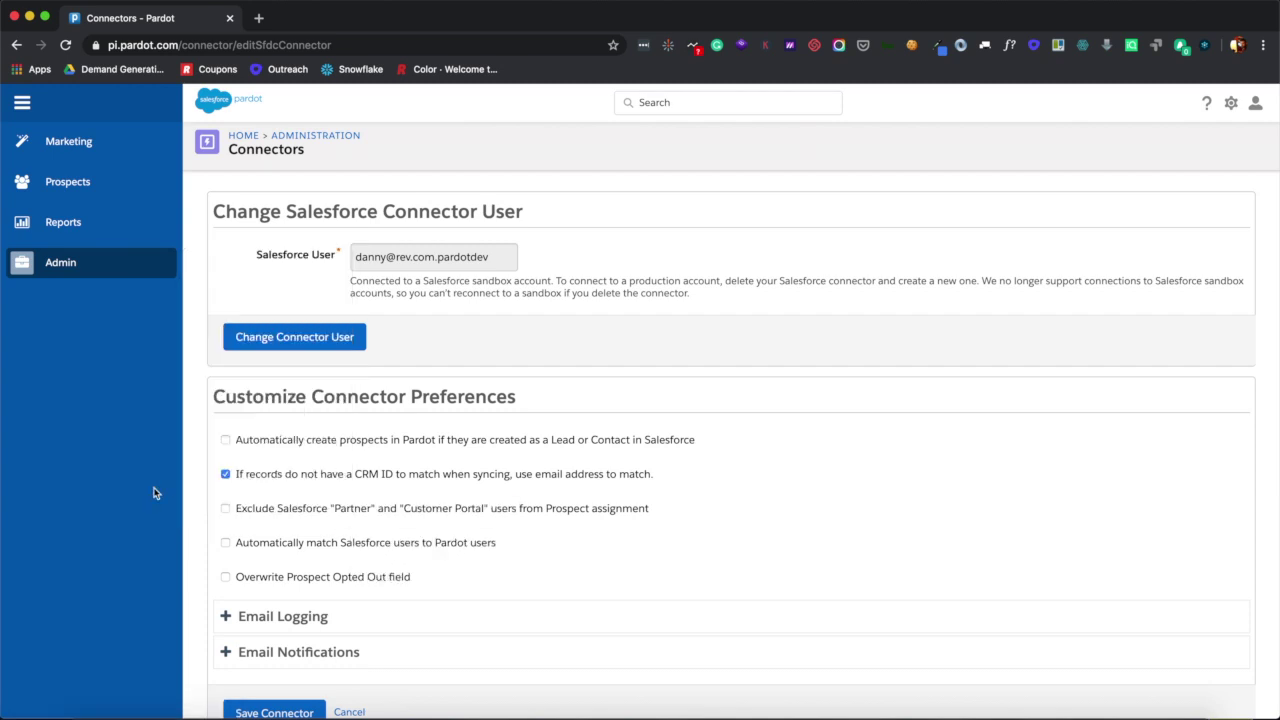
Step: Open the marketing Folders page and look at the Automation options
mouse_move(112, 151)
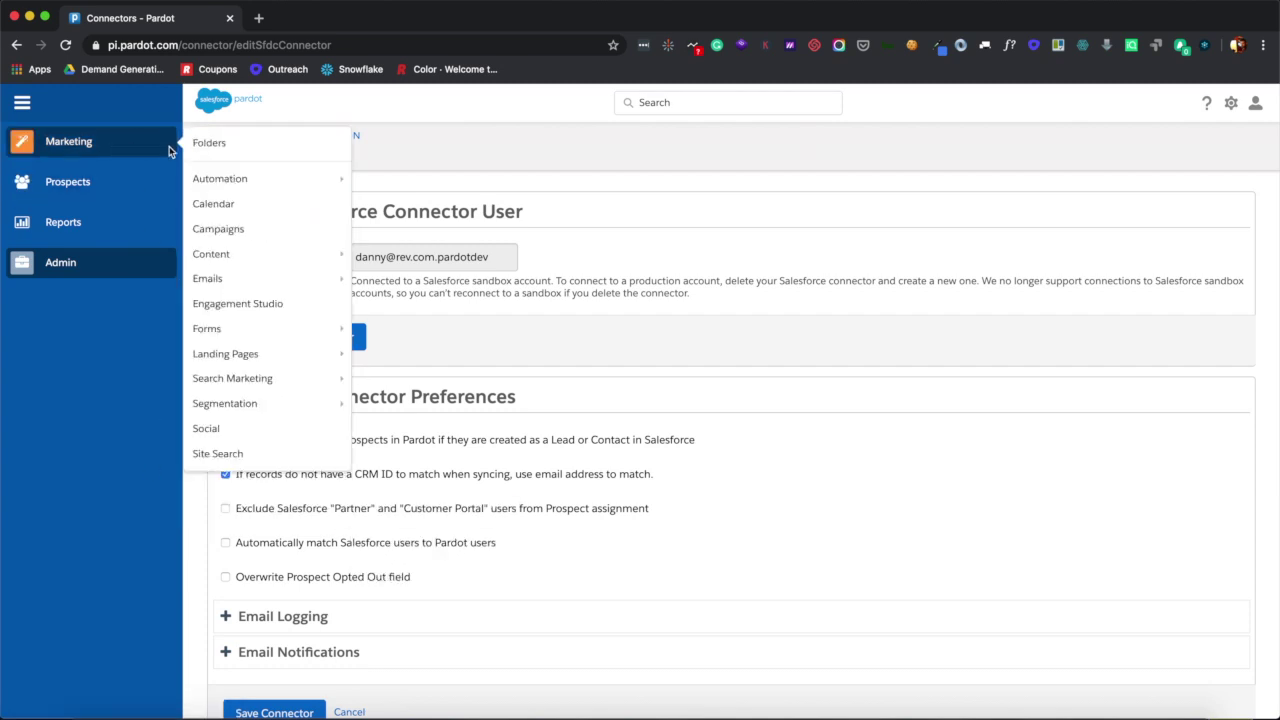
click(199, 151)
mouse_move(270, 186)
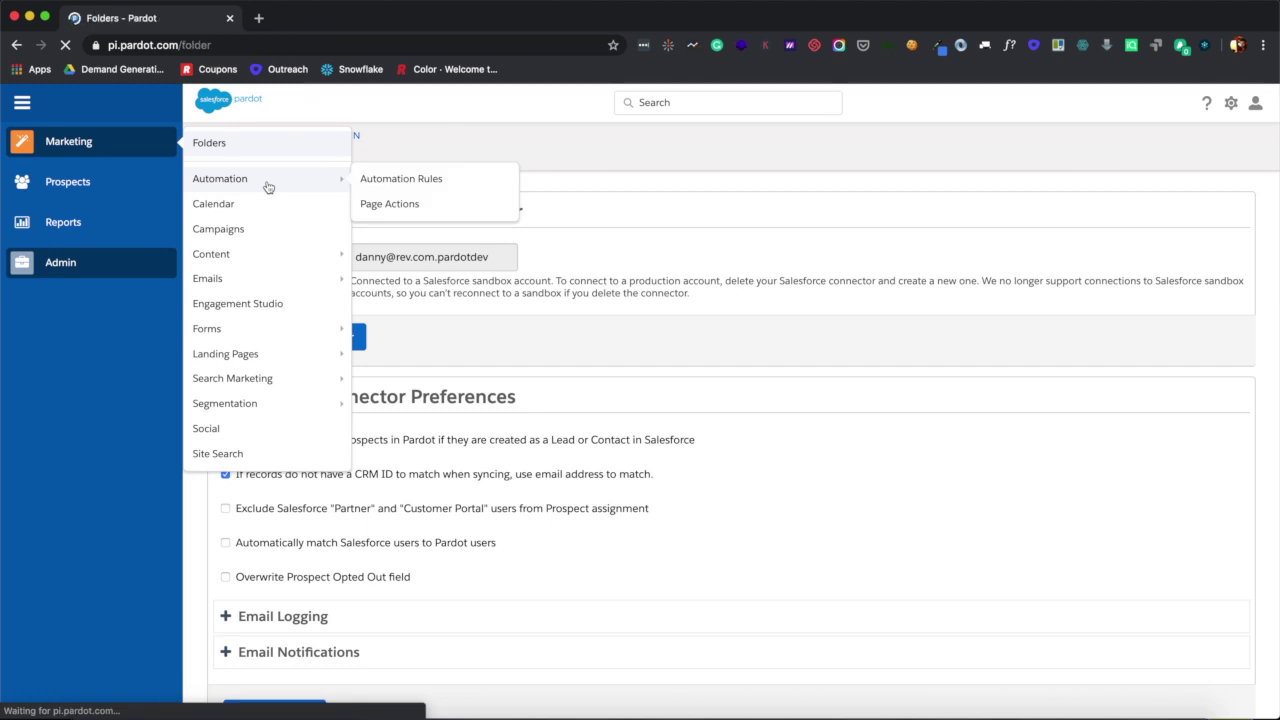